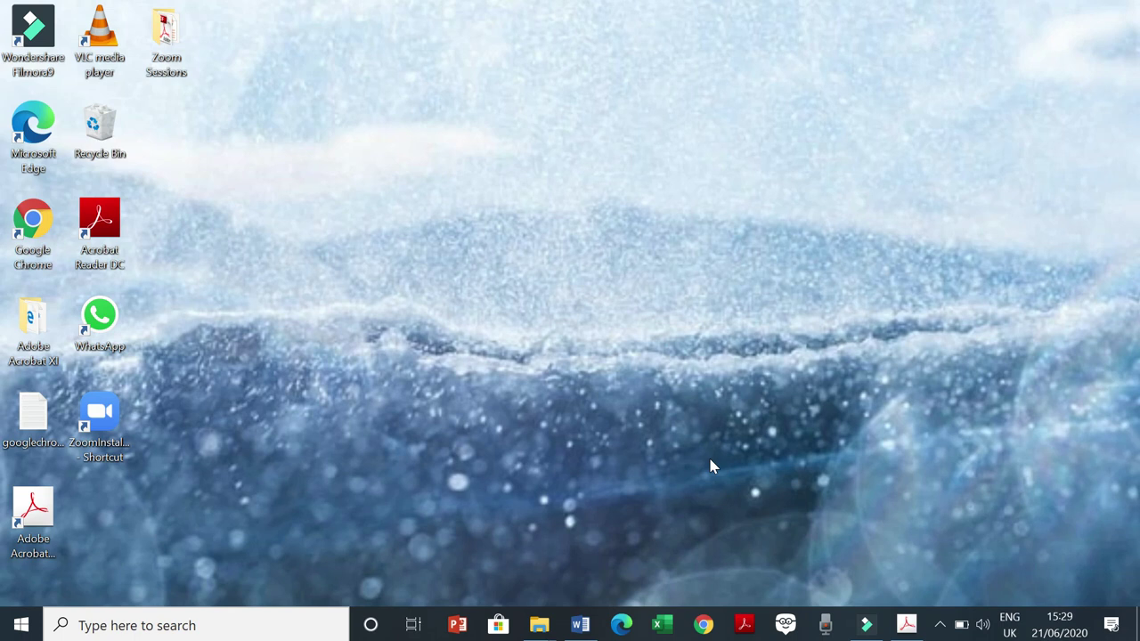
Bring up the student's assignment document in Word and set the font colour to standard red.
left_click(580, 628)
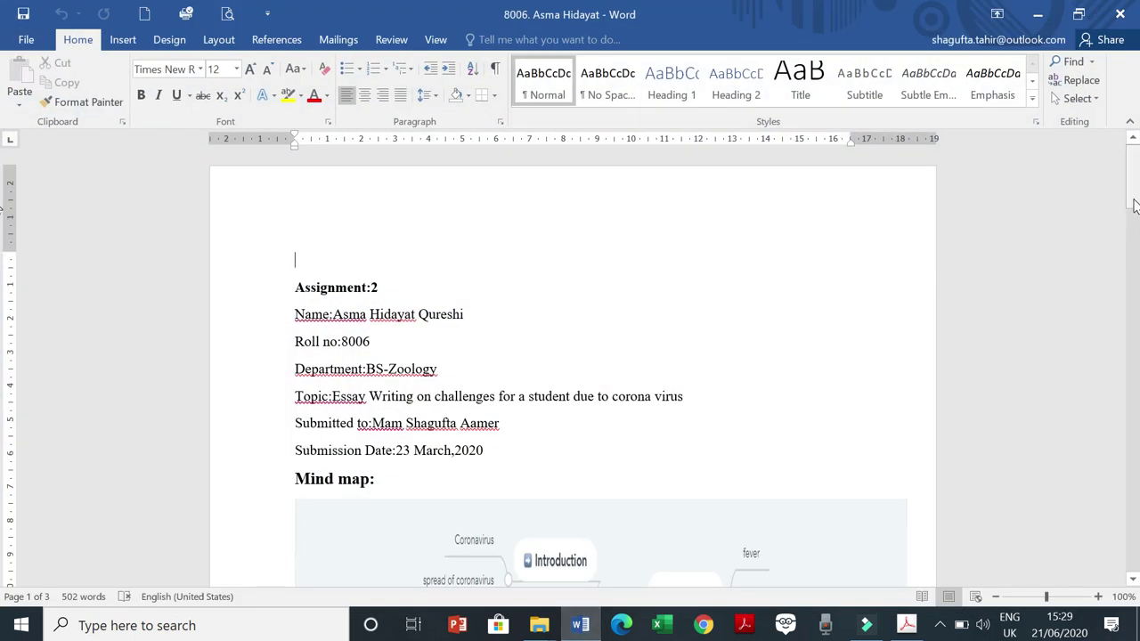
left_click_drag(1133, 205, 5, 196)
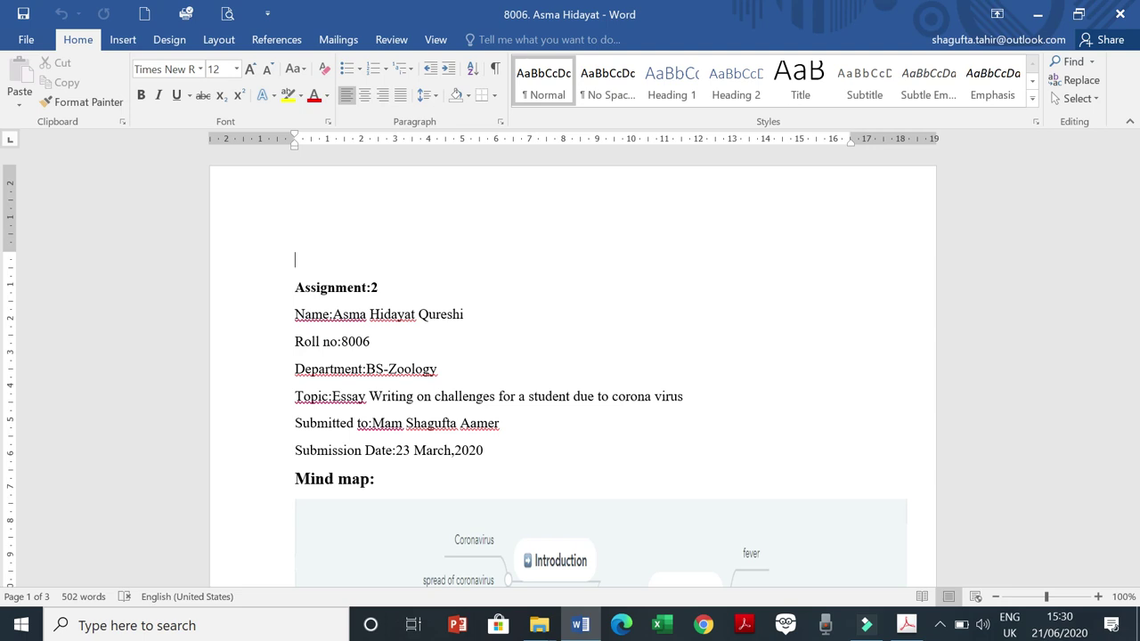
left_click(326, 98)
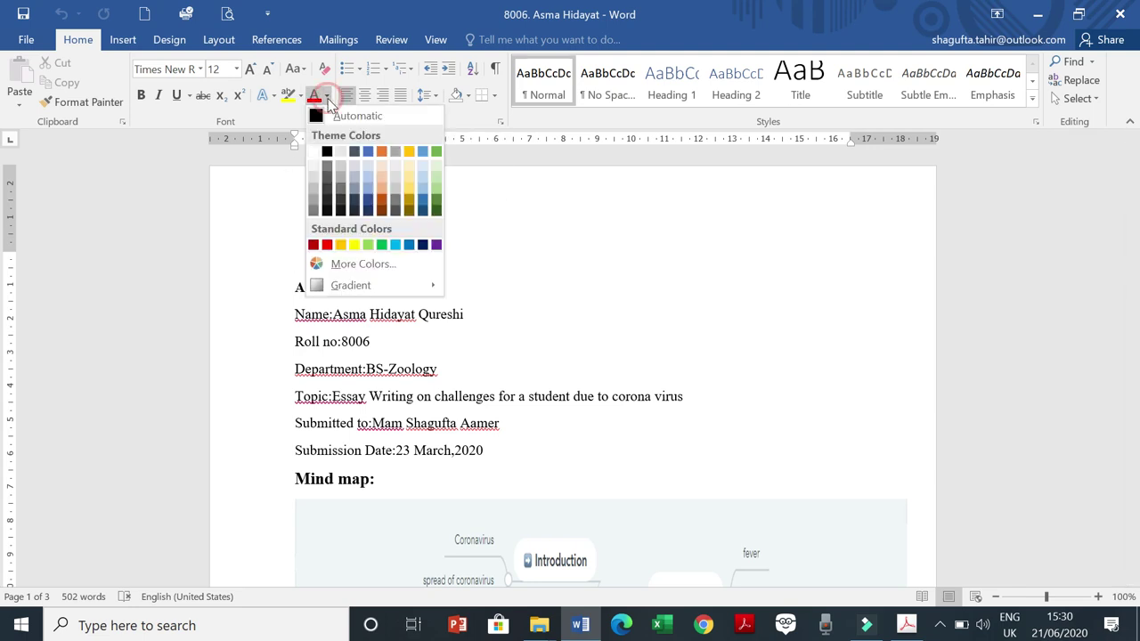
left_click(327, 245)
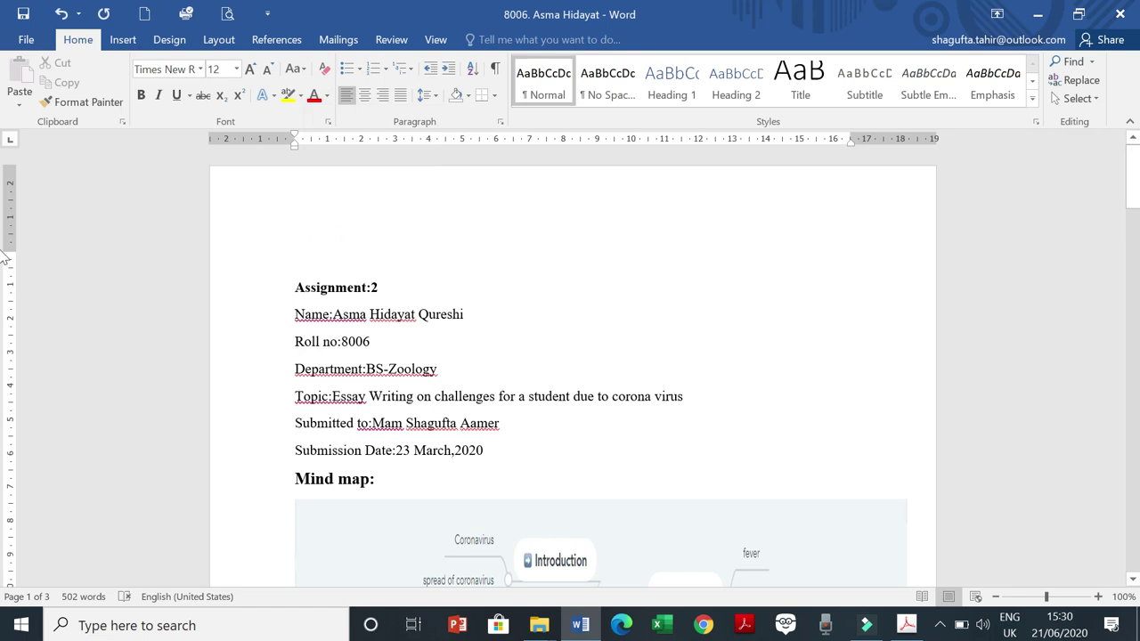
Add the red note "(Mind map needs more relevant points)" beside the "Mind map:" heading.
left_click_drag(1133, 203, 1134, 263)
left_click_drag(5, 229, 4, 229)
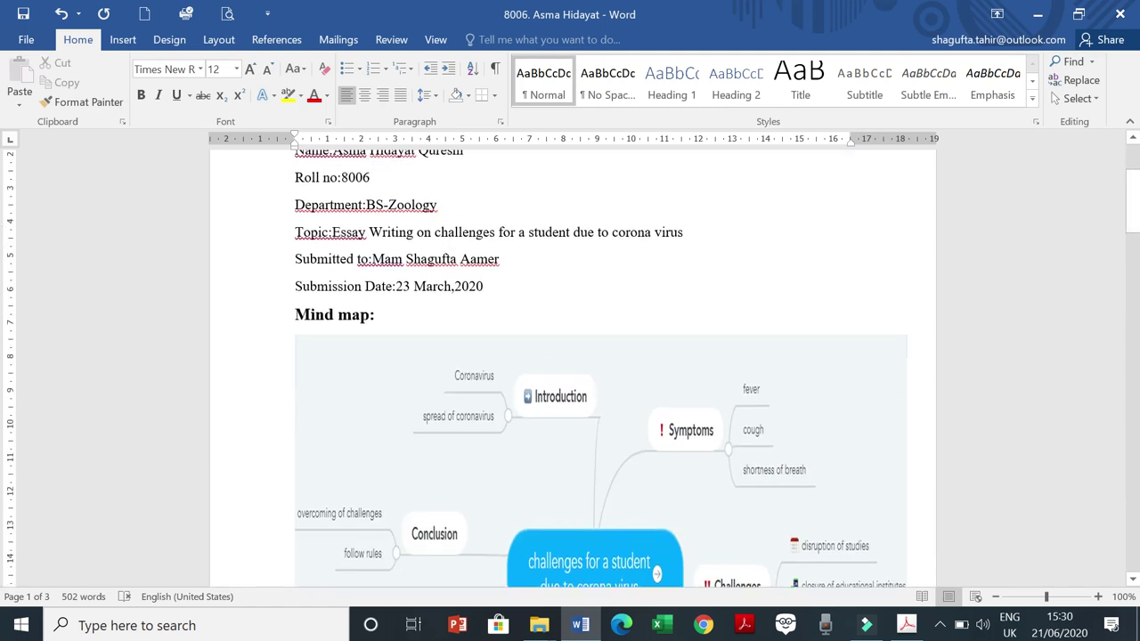
left_click(415, 319)
type("(")
key("BackSpace")
left_click(313, 97)
type("(Mind ")
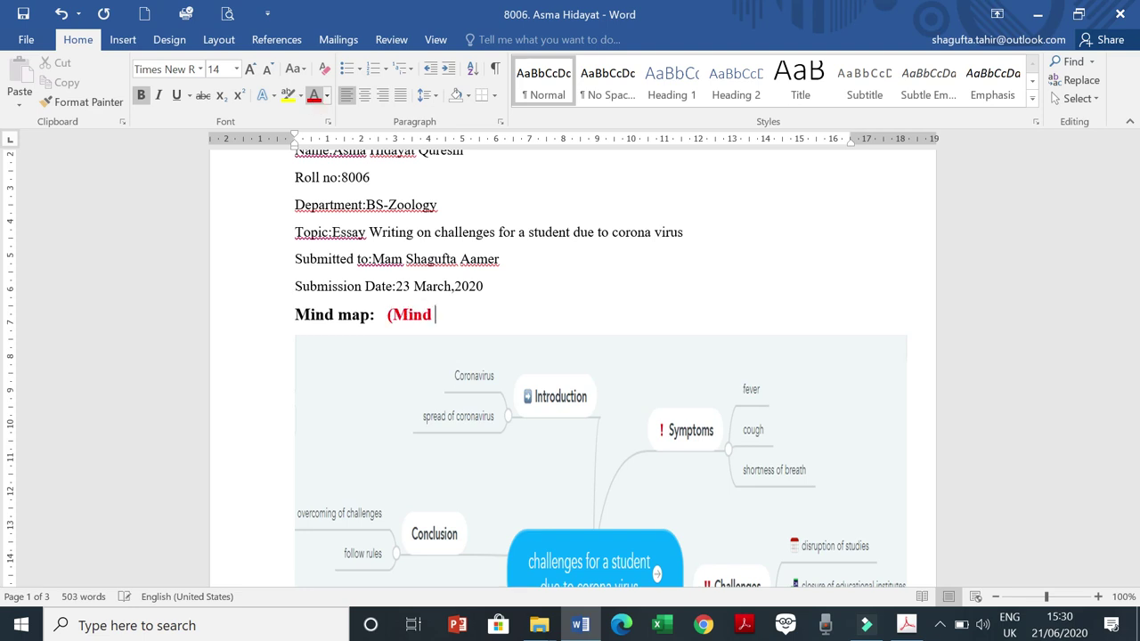
type("map needs more")
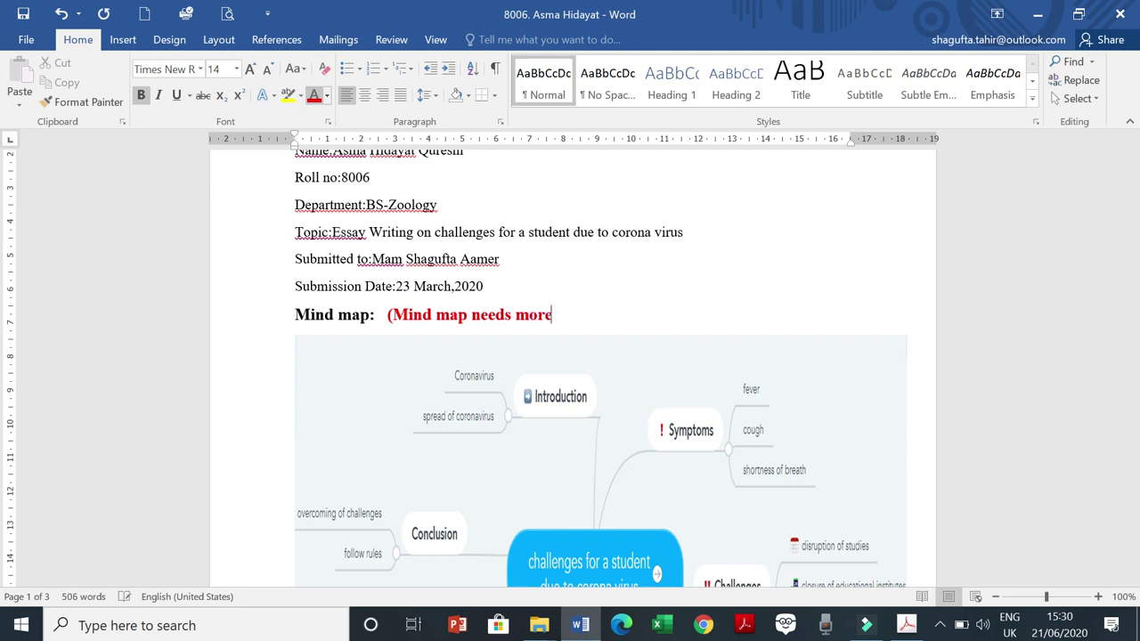
type(" relevant points")
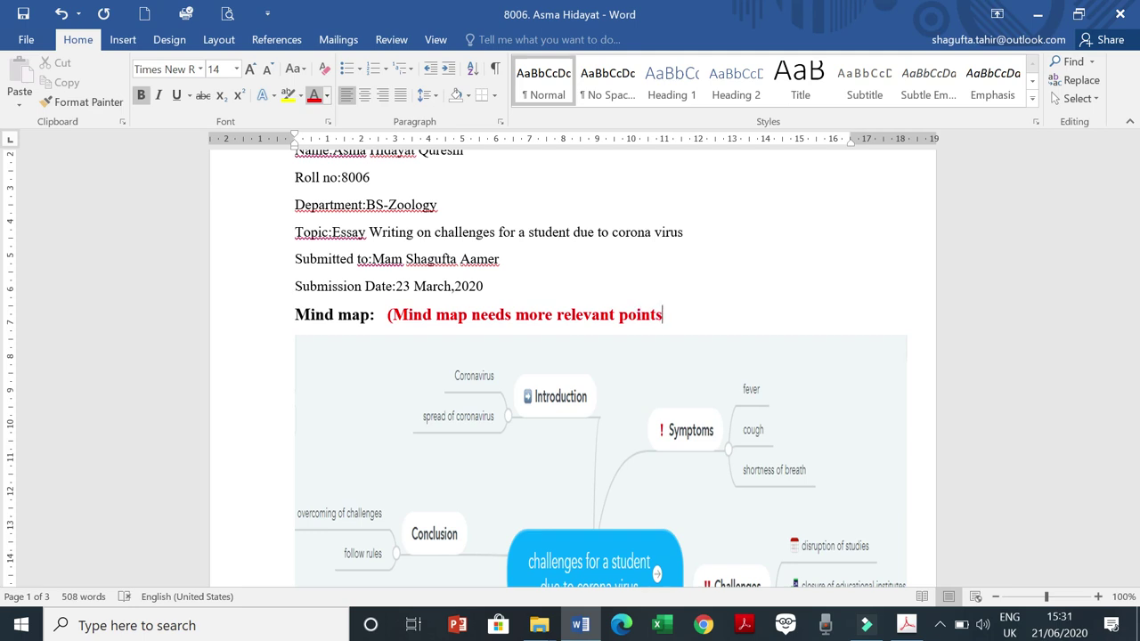
type(")")
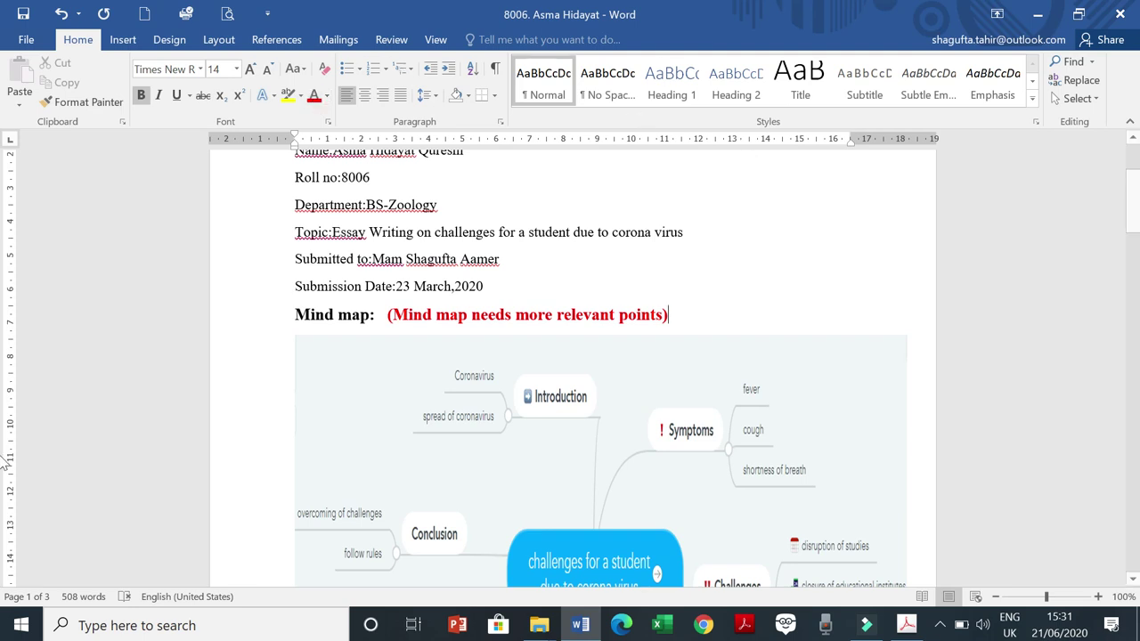
Highlight the essay's opening question, "Do you know what challenges students are facing due to corona virus?", in yellow.
left_click(1132, 230)
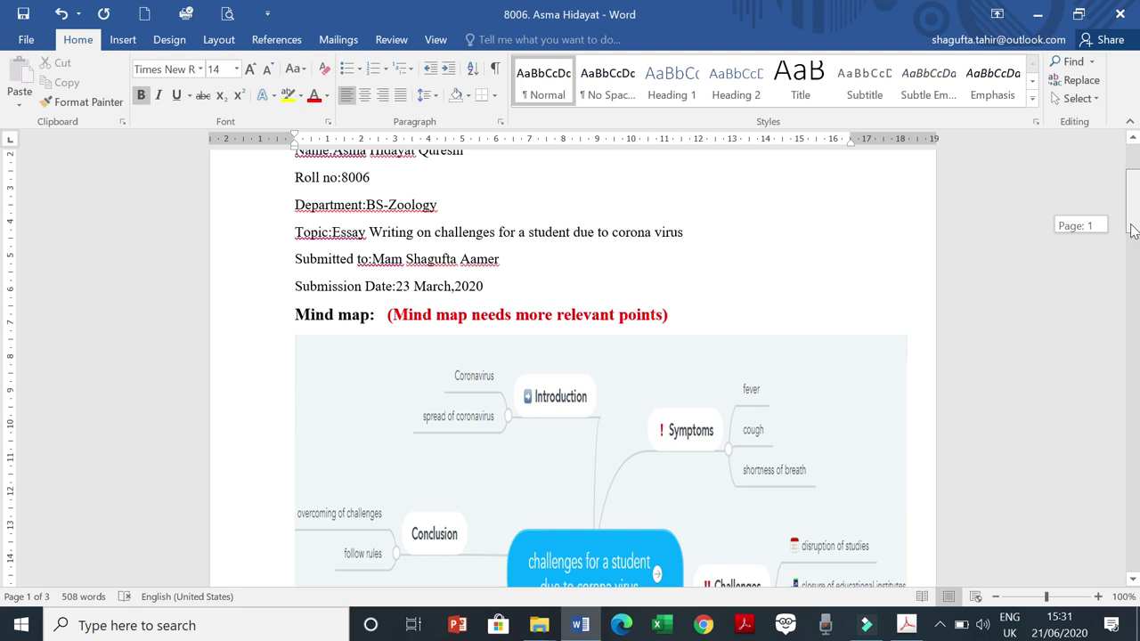
left_click_drag(1133, 229, 3, 358)
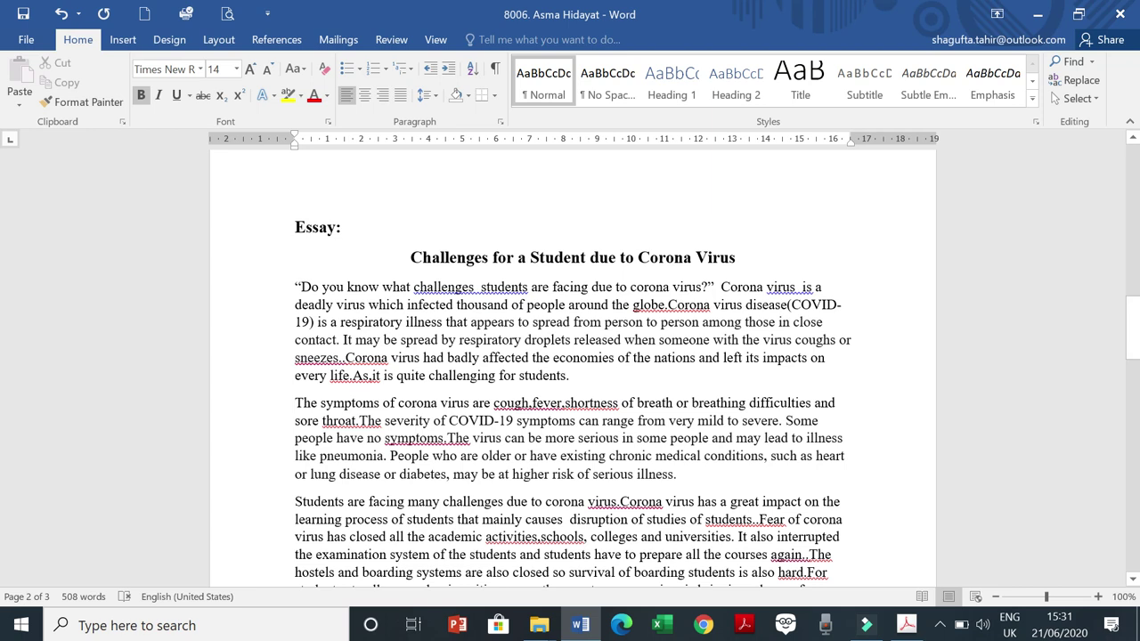
left_click_drag(295, 286, 721, 286)
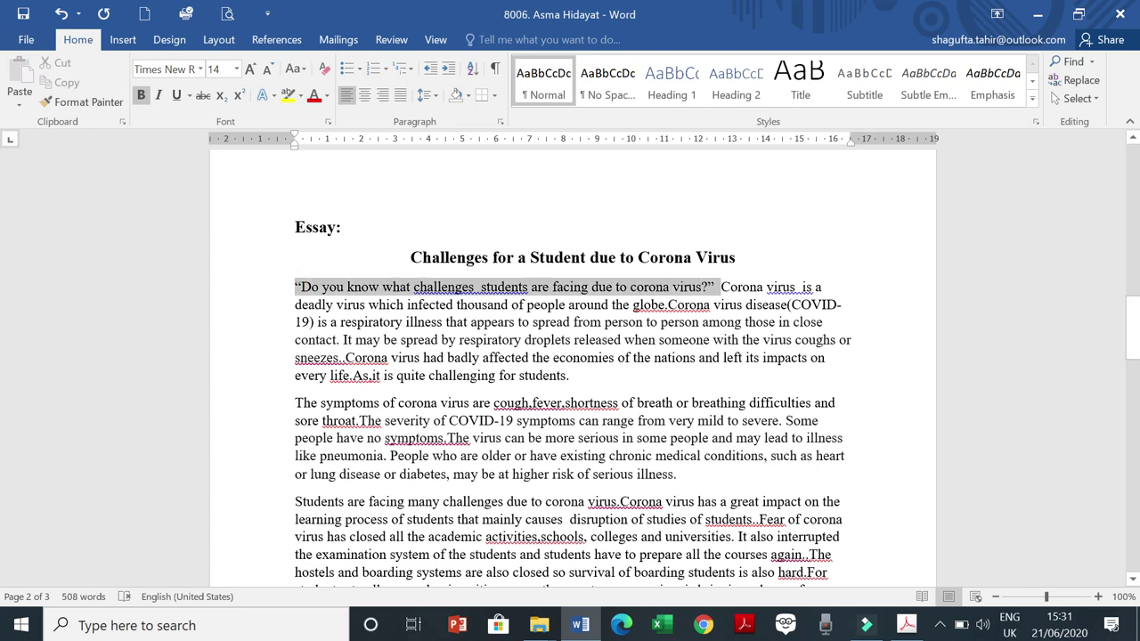
left_click(290, 98)
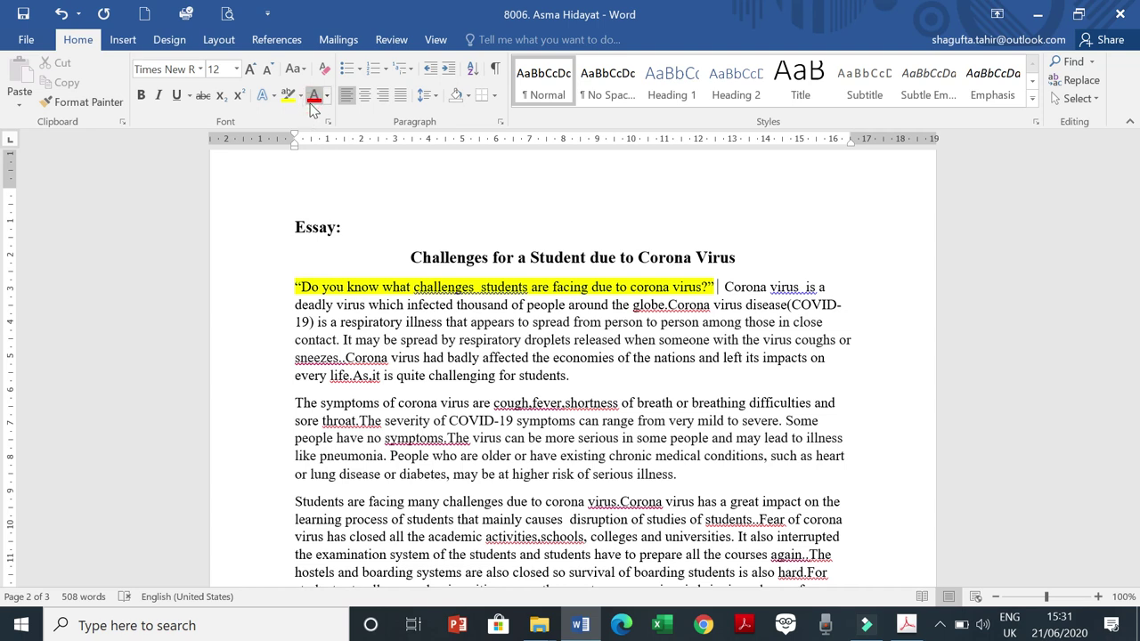
Insert the red note "(check the sentence sstructure)" after the highlighted question, and allow the Spooler SubSystem App to access the network.
type("(")
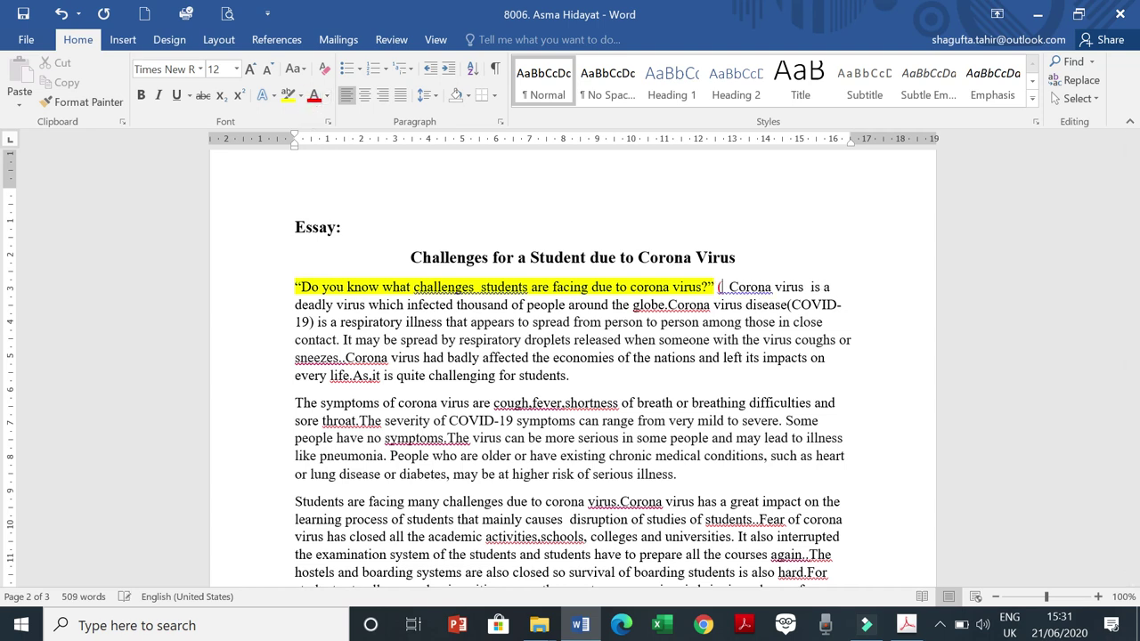
type("check t")
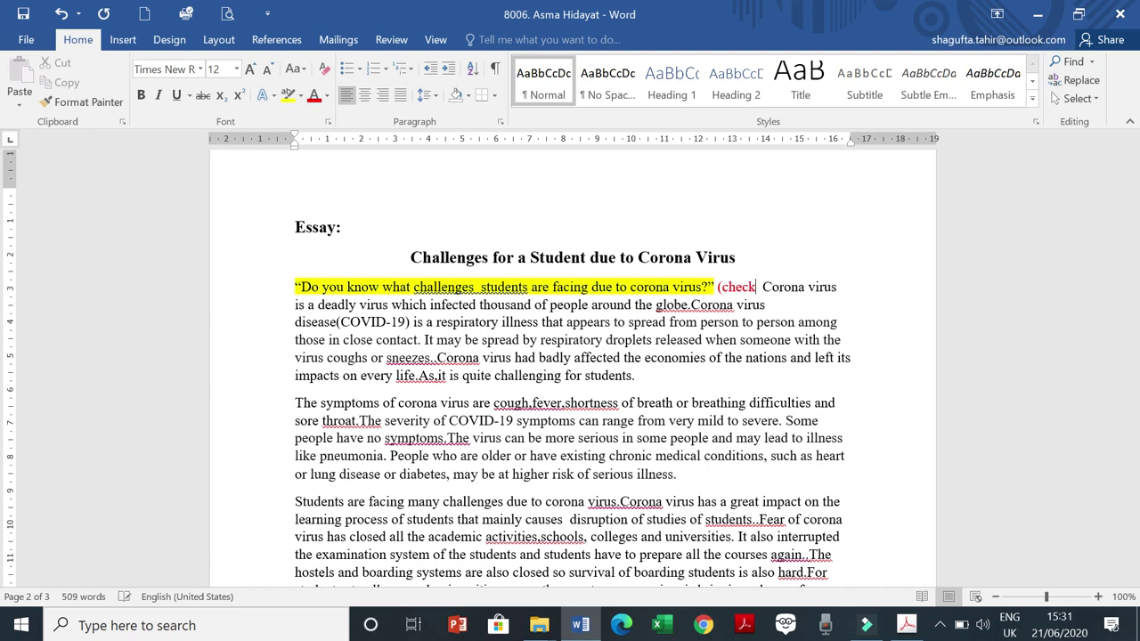
type("he senten")
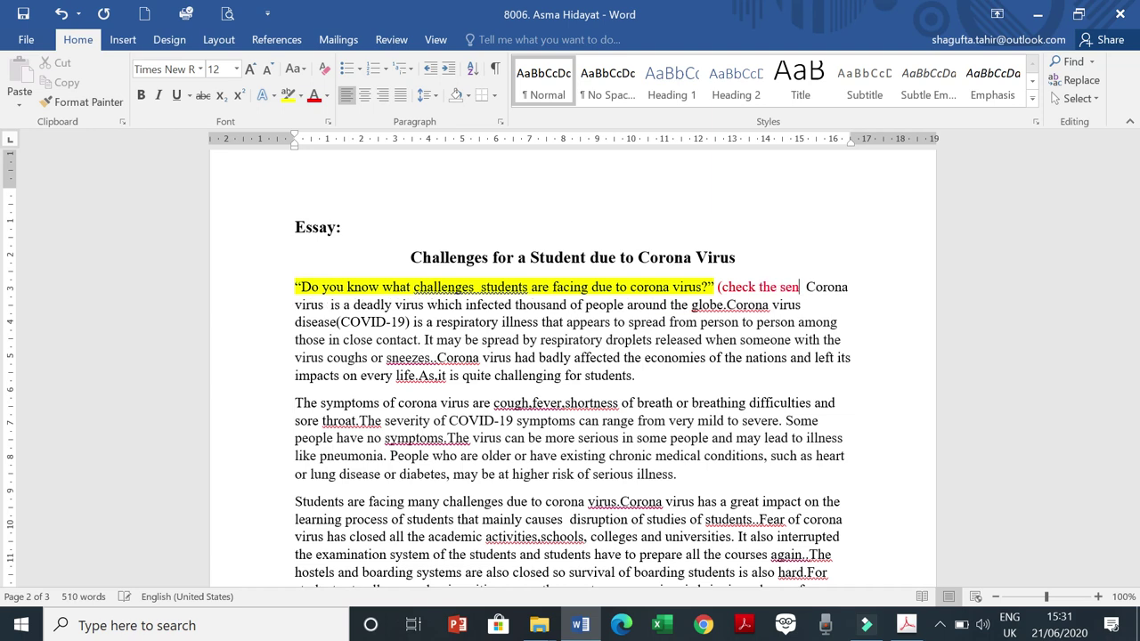
type("ce s")
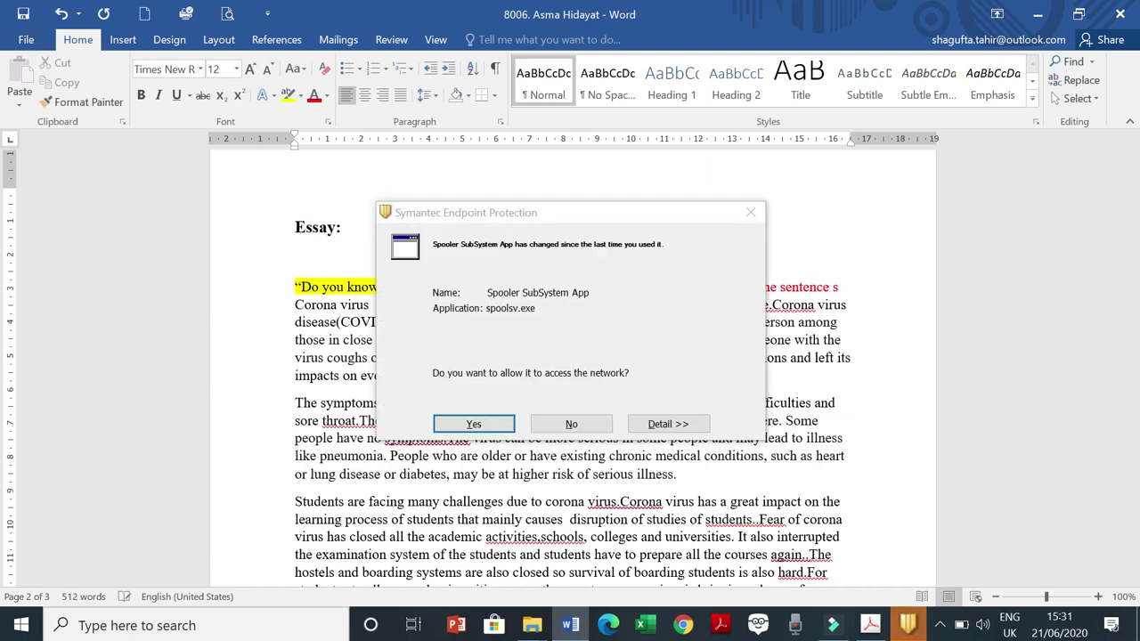
left_click(472, 423)
type("structure  ")
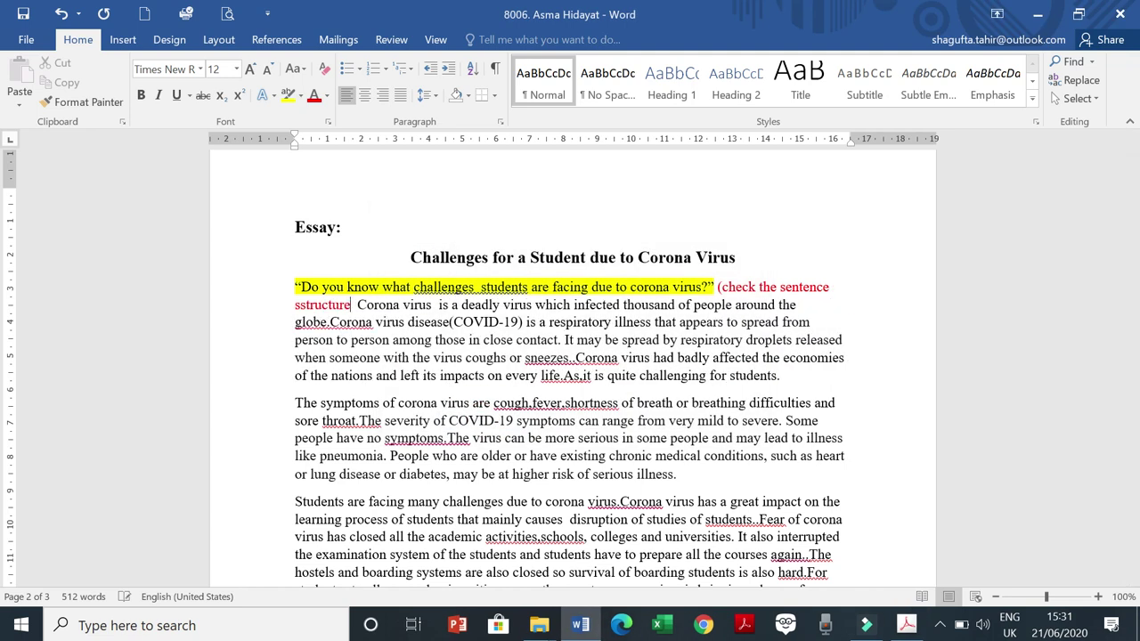
type(")")
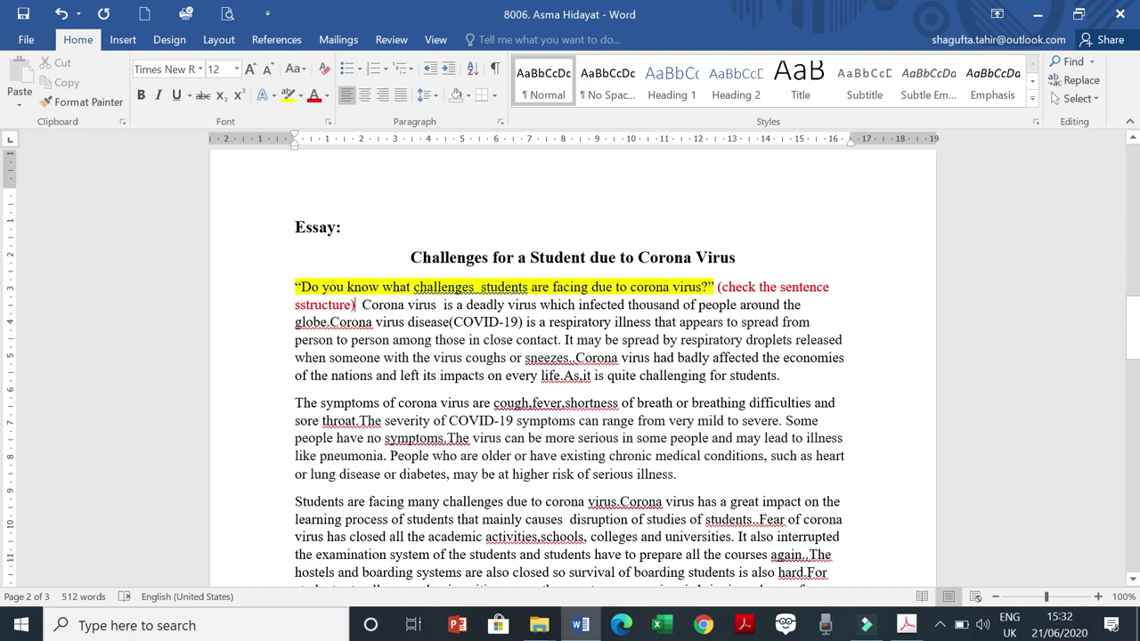
left_click_drag(1134, 345, 1135, 396)
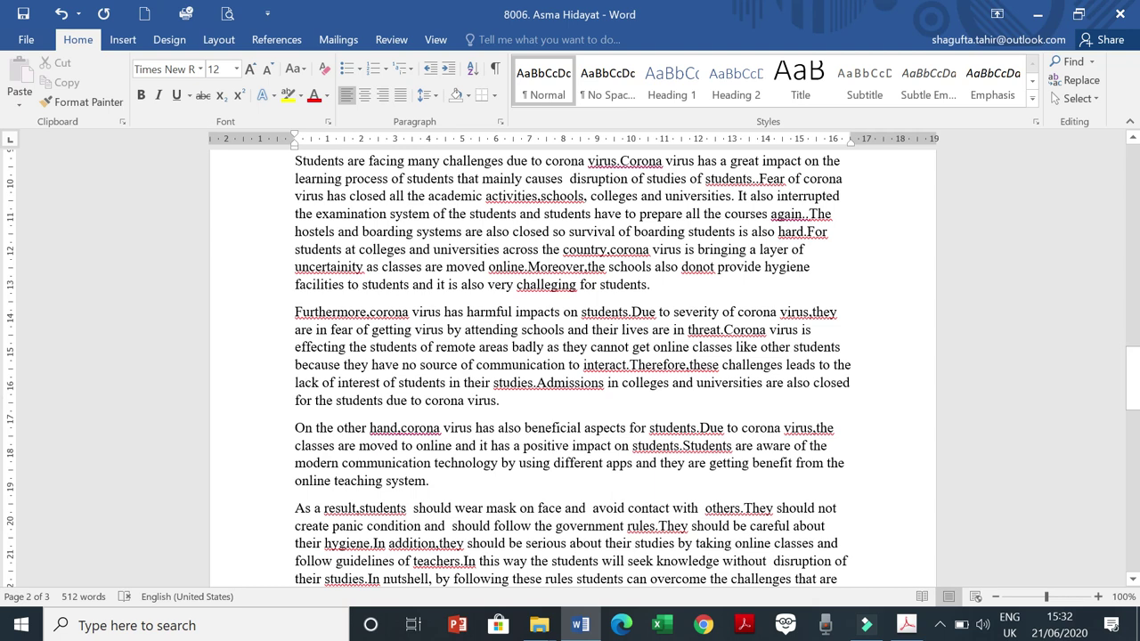
left_click(122, 40)
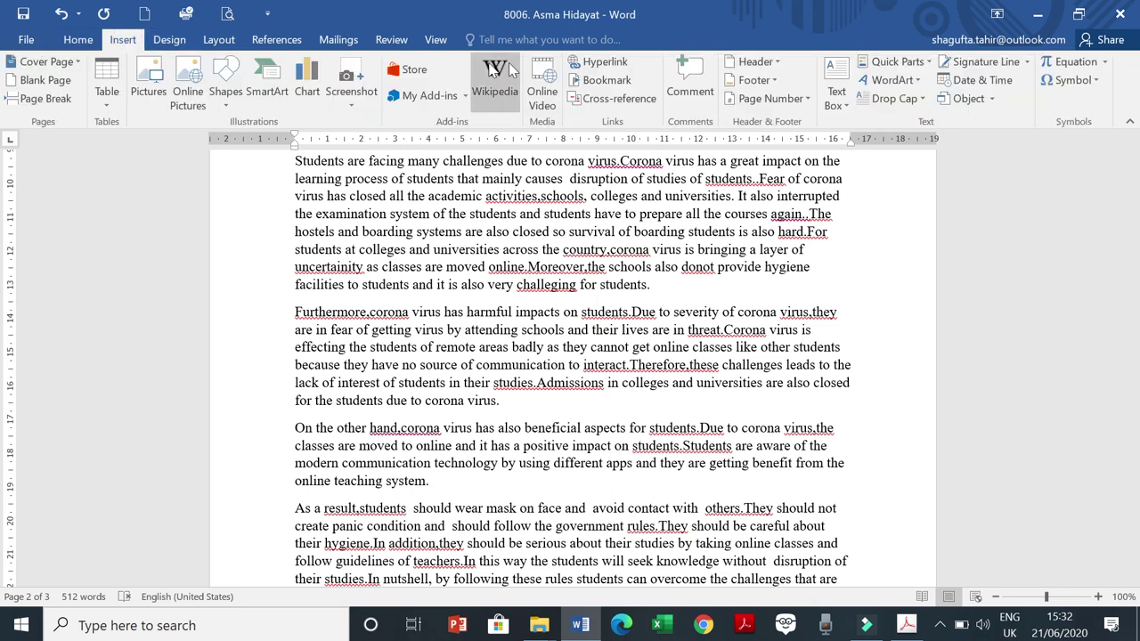
left_click(688, 70)
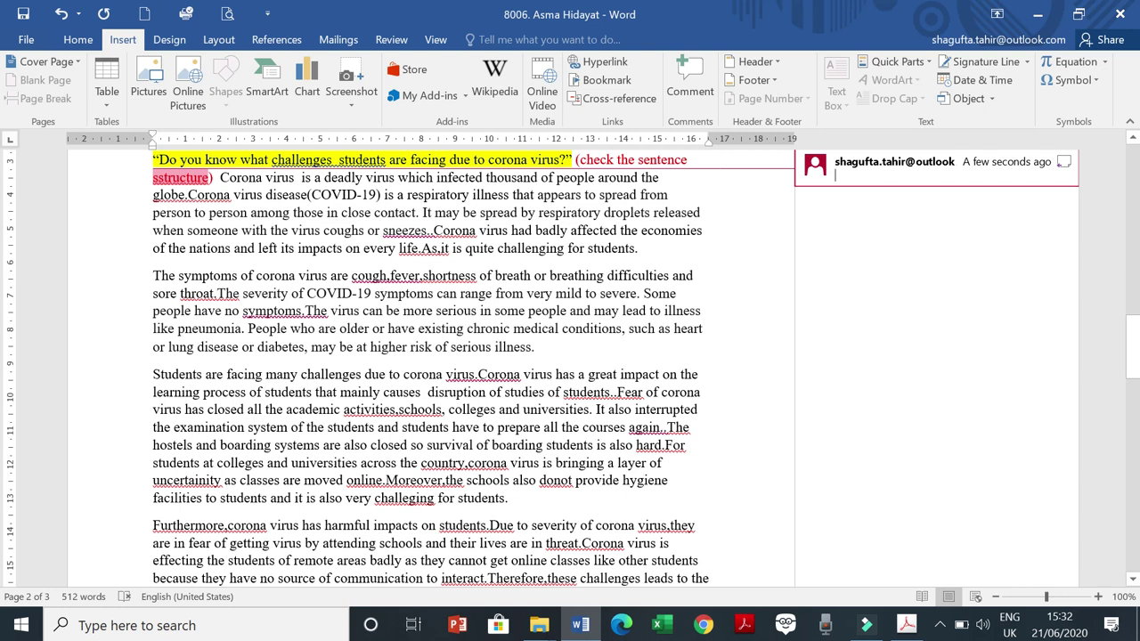
double_click(424, 276)
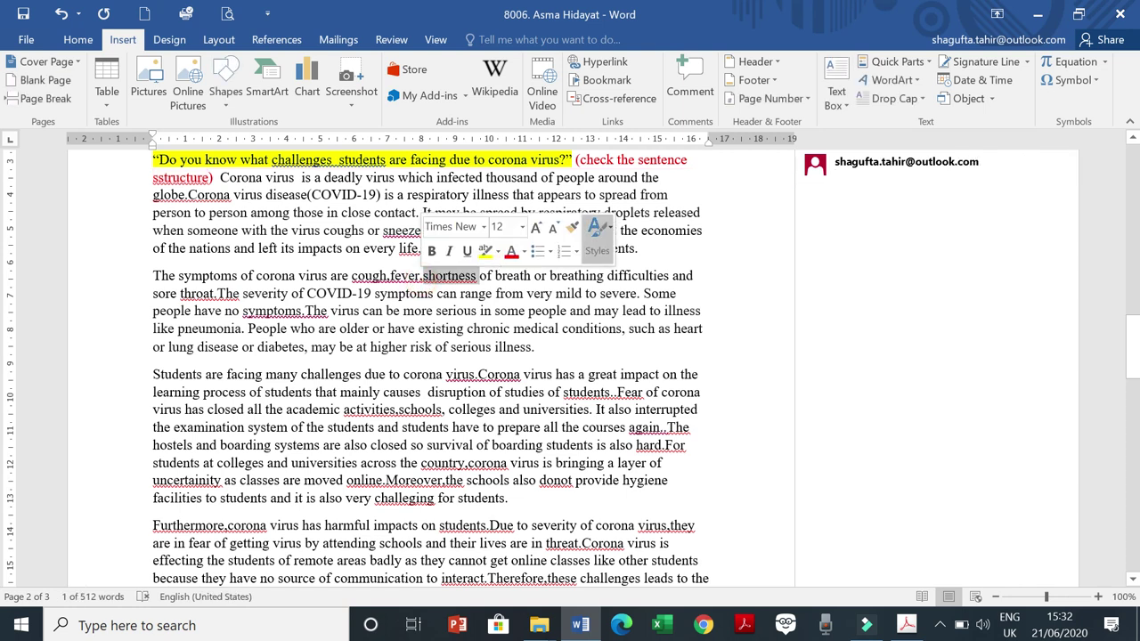
left_click(831, 175)
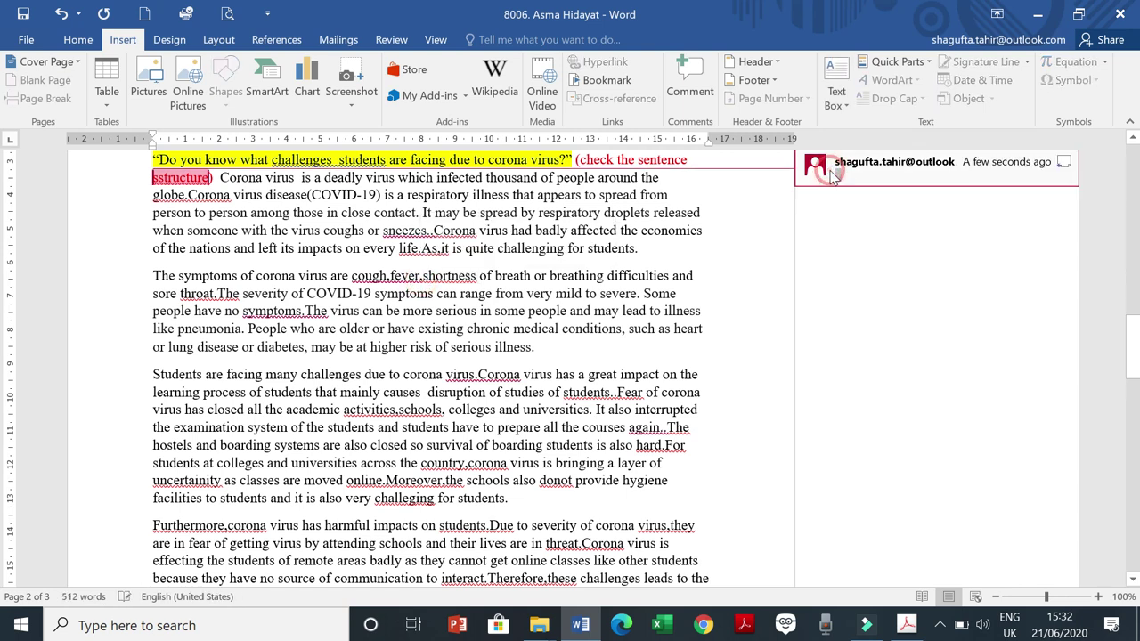
left_click(609, 177)
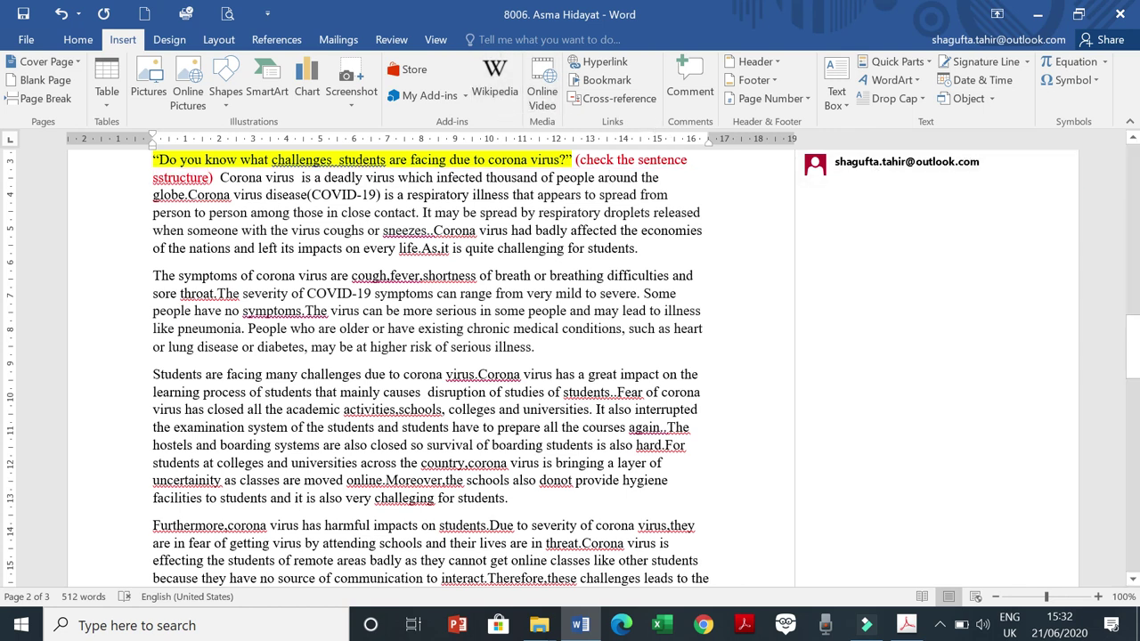
left_click(60, 13)
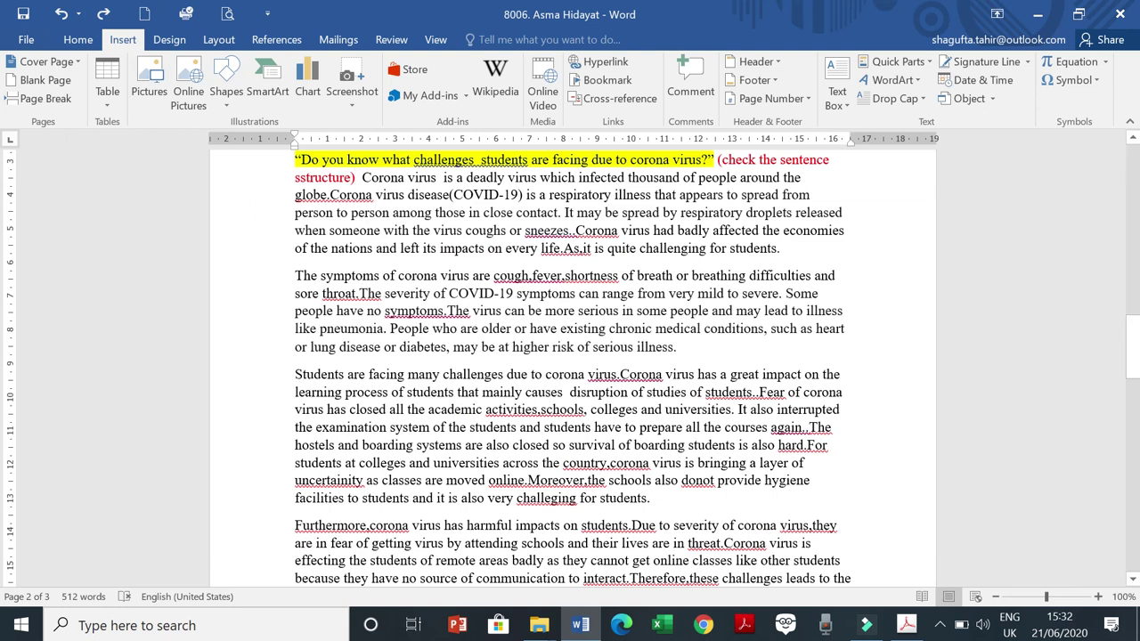
Attach the comment "Give space after full stop" to the word "The" following "sore throat." in the symptoms paragraph.
double_click(360, 293)
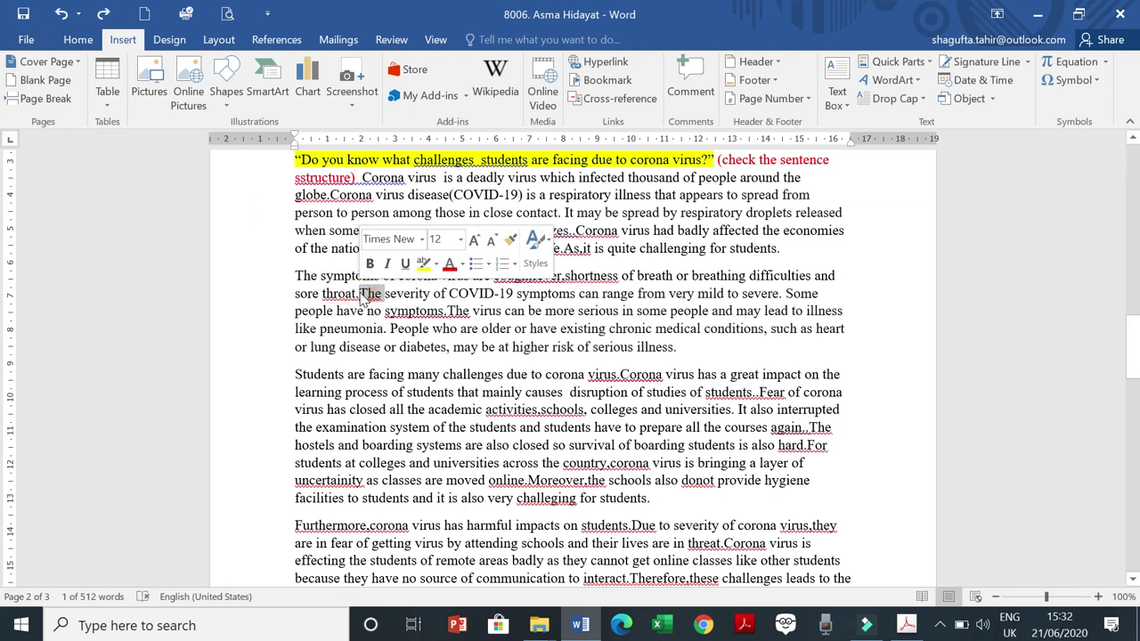
triple_click(365, 294)
left_click(365, 294)
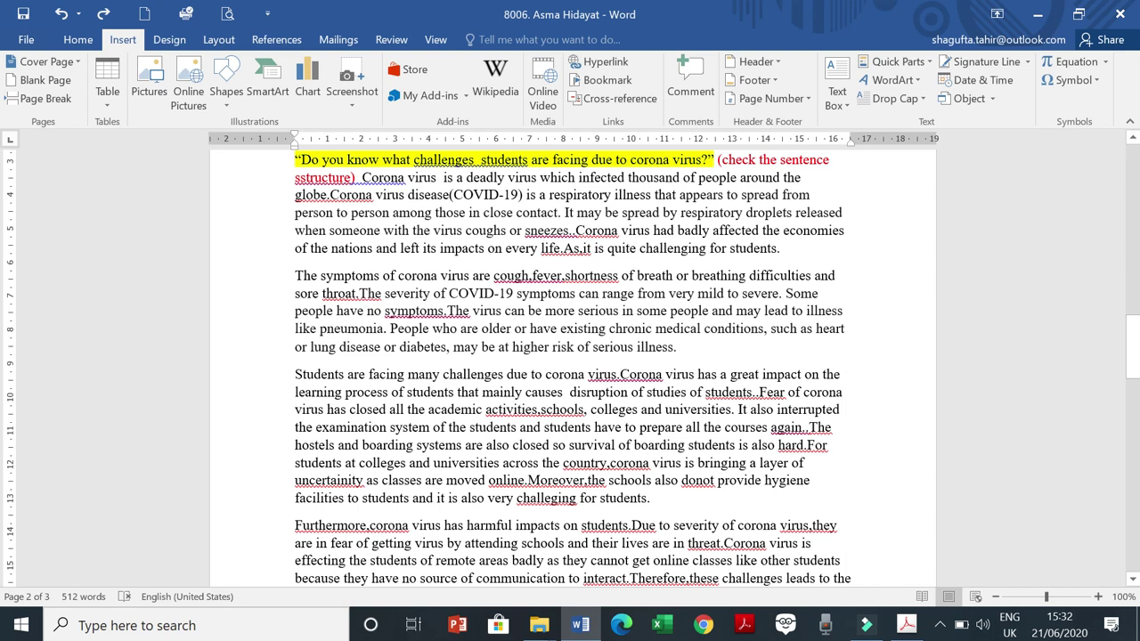
left_click(690, 93)
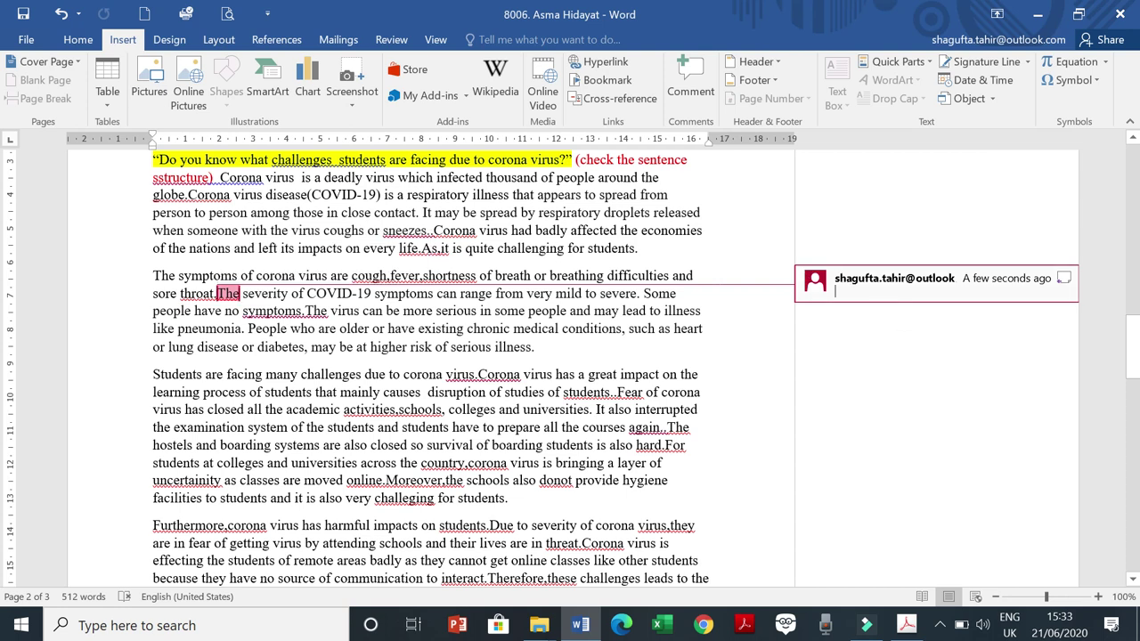
type("Give space afr")
key("BackSpace")
type("af")
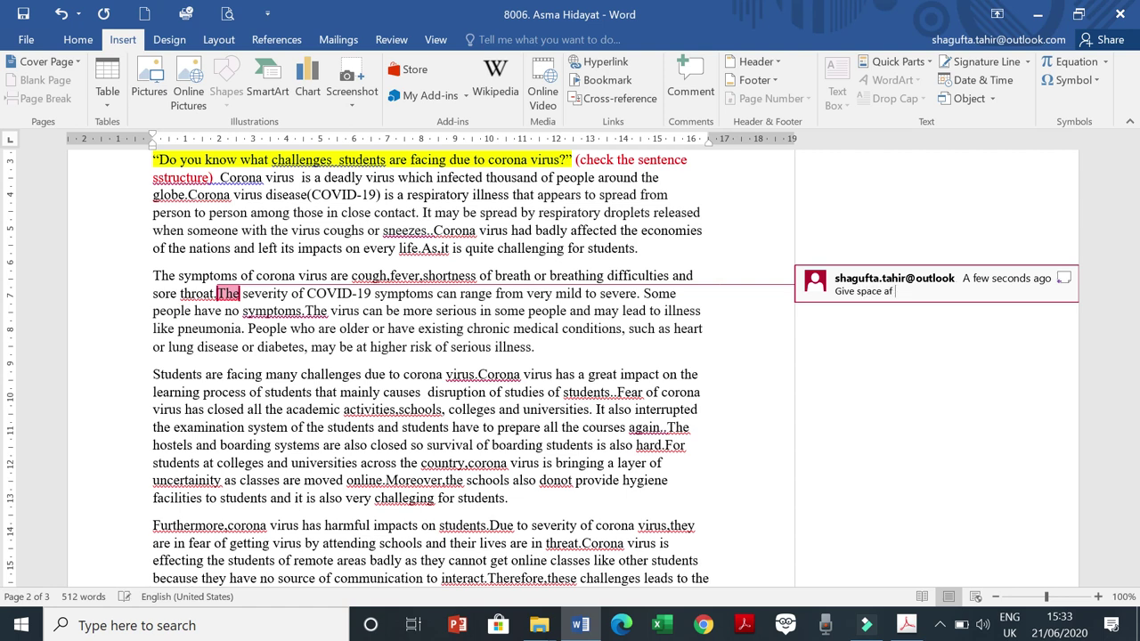
type("ter full stop")
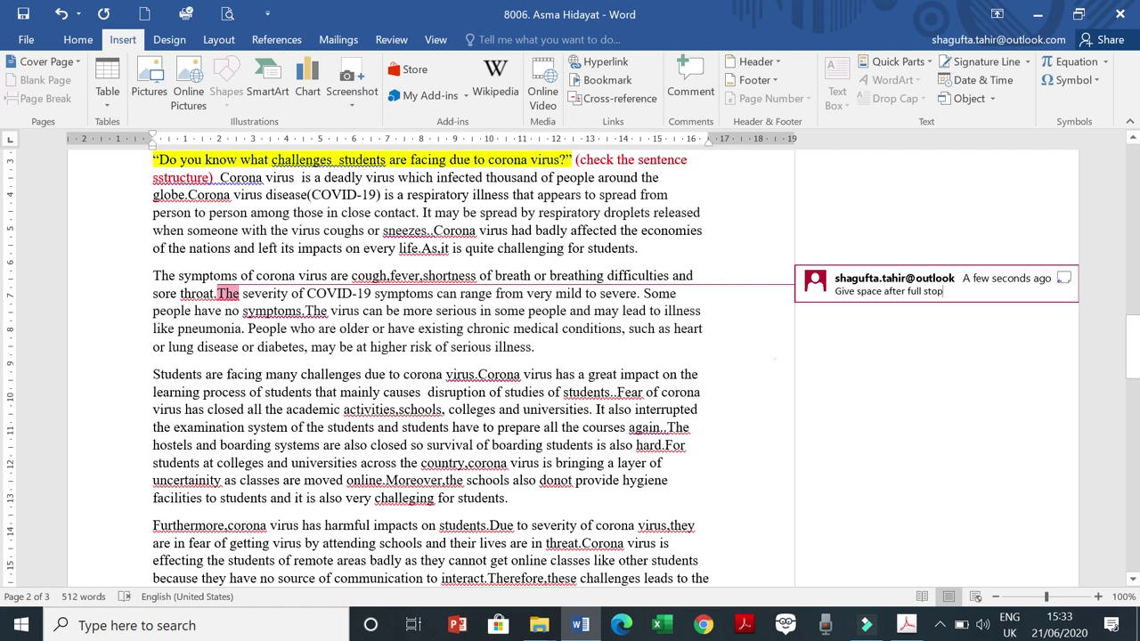
left_click(775, 359)
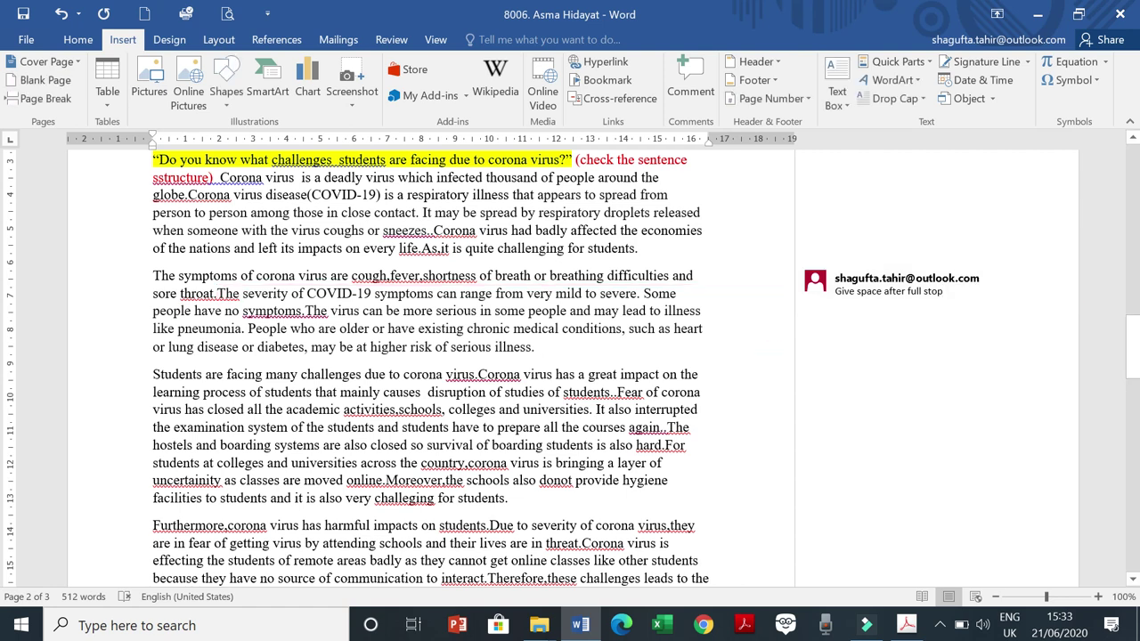
double_click(228, 293)
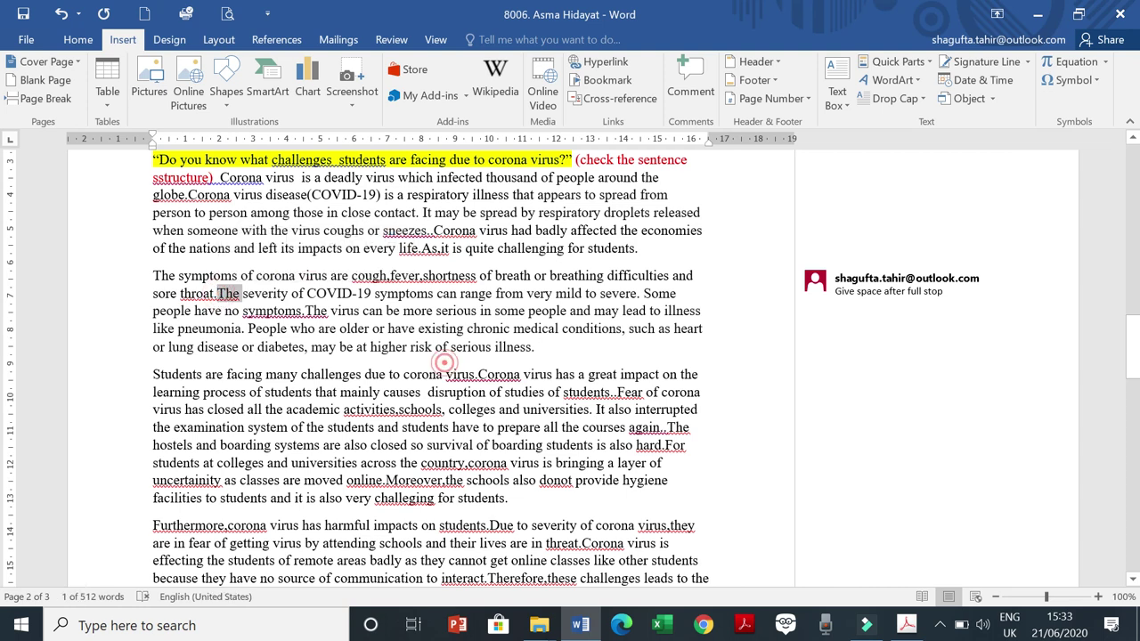
left_click(444, 362)
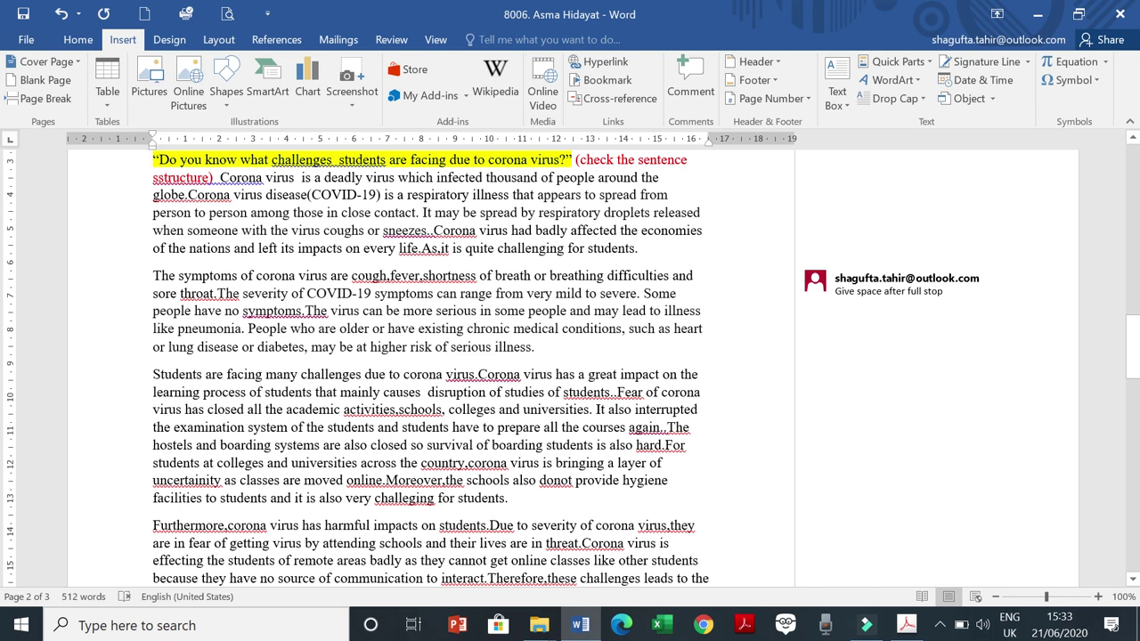
Attach the comment "It is good!" at the end of the paragraph about the challenges students are facing.
left_click(515, 497)
left_click(695, 91)
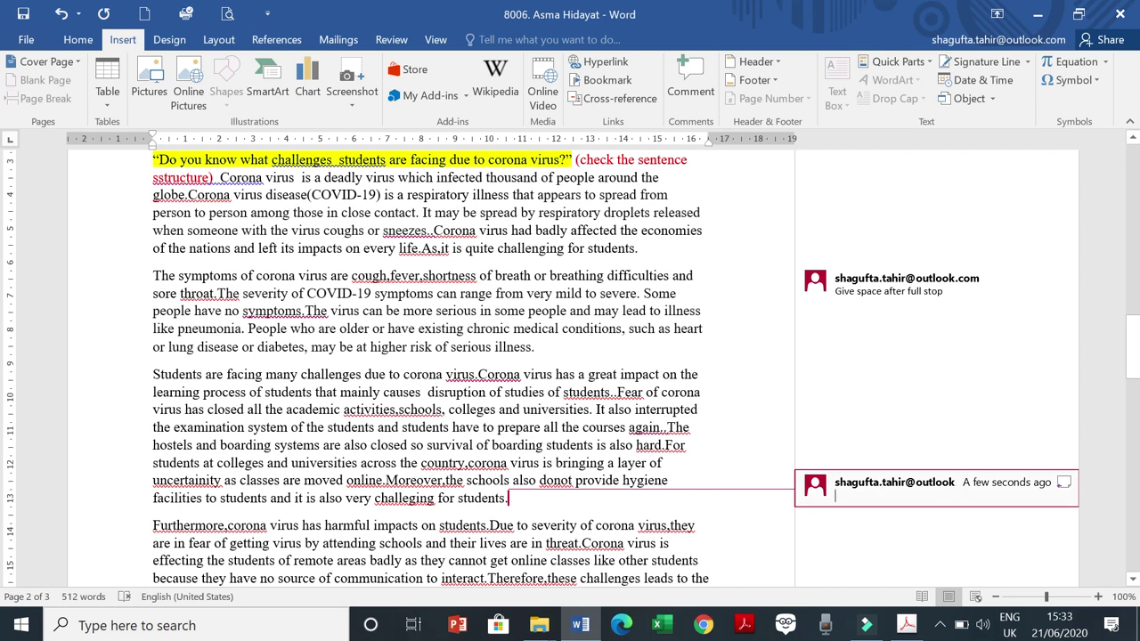
type("It i")
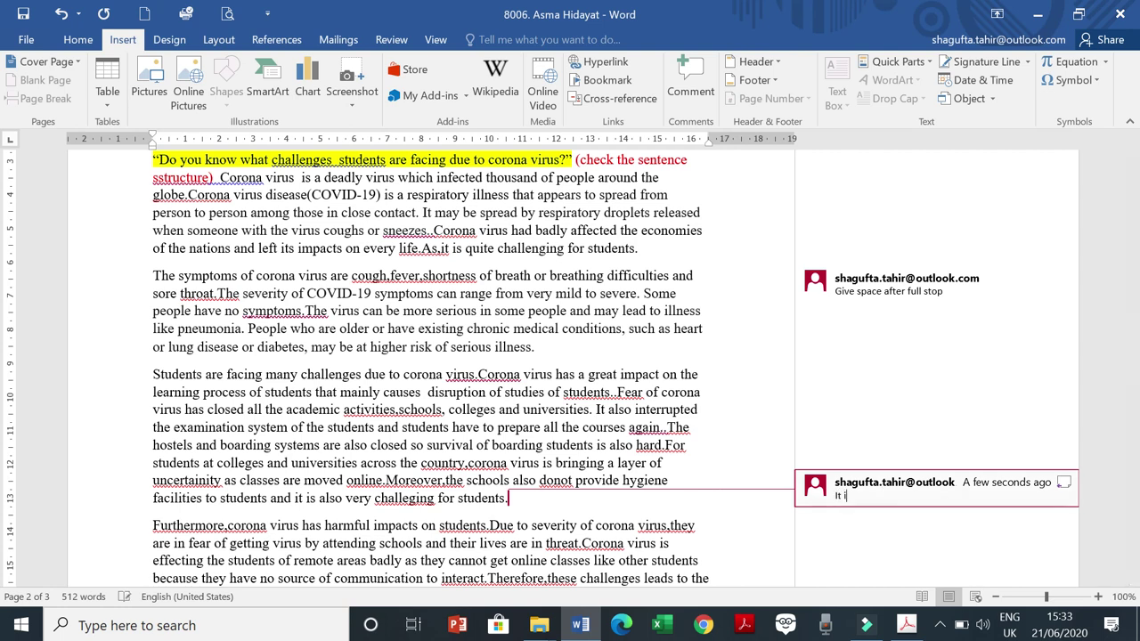
type("s good!")
Attach the comment "Very well done! 8/10" to the word "virus" at the end of the essay's last paragraph.
left_click_drag(1135, 373, 1136, 464)
left_click(323, 197)
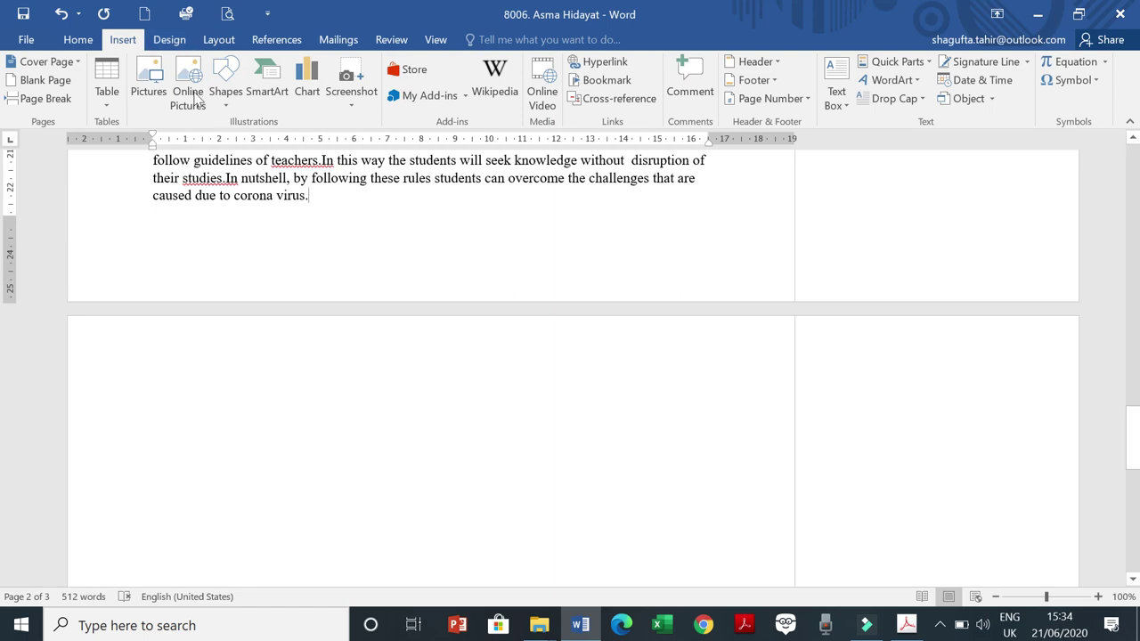
left_click(678, 84)
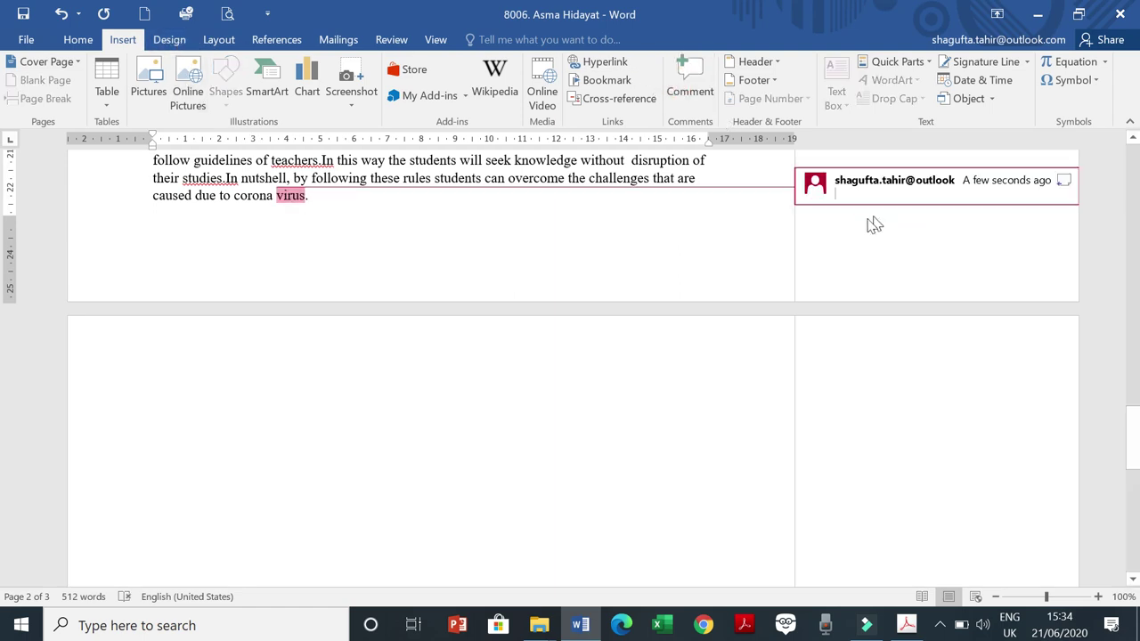
left_click(313, 196)
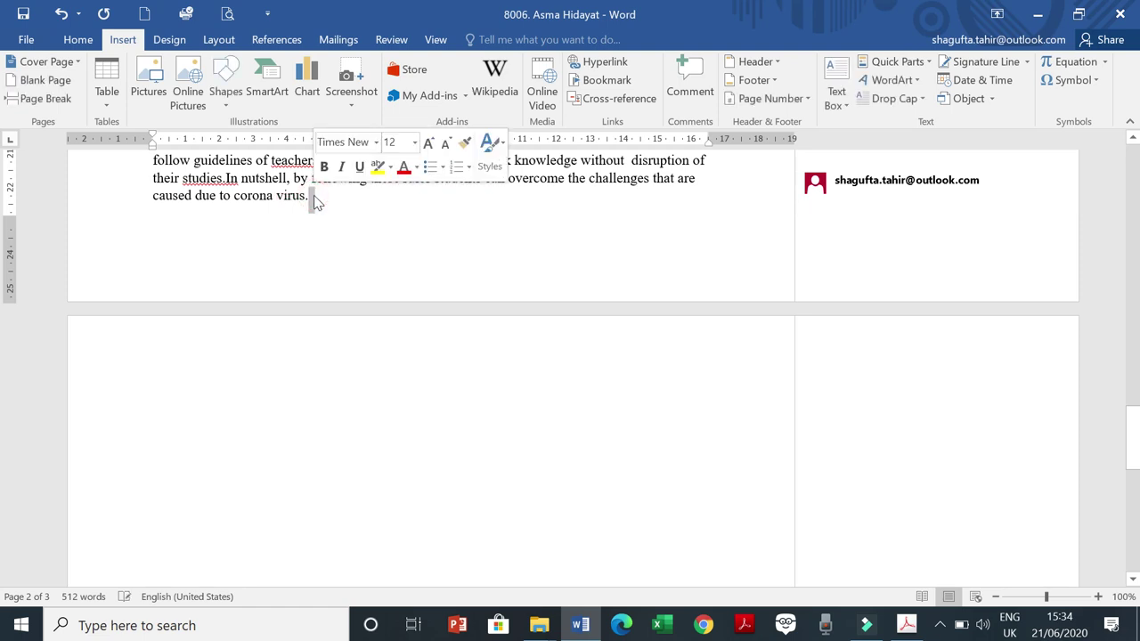
left_click(850, 191)
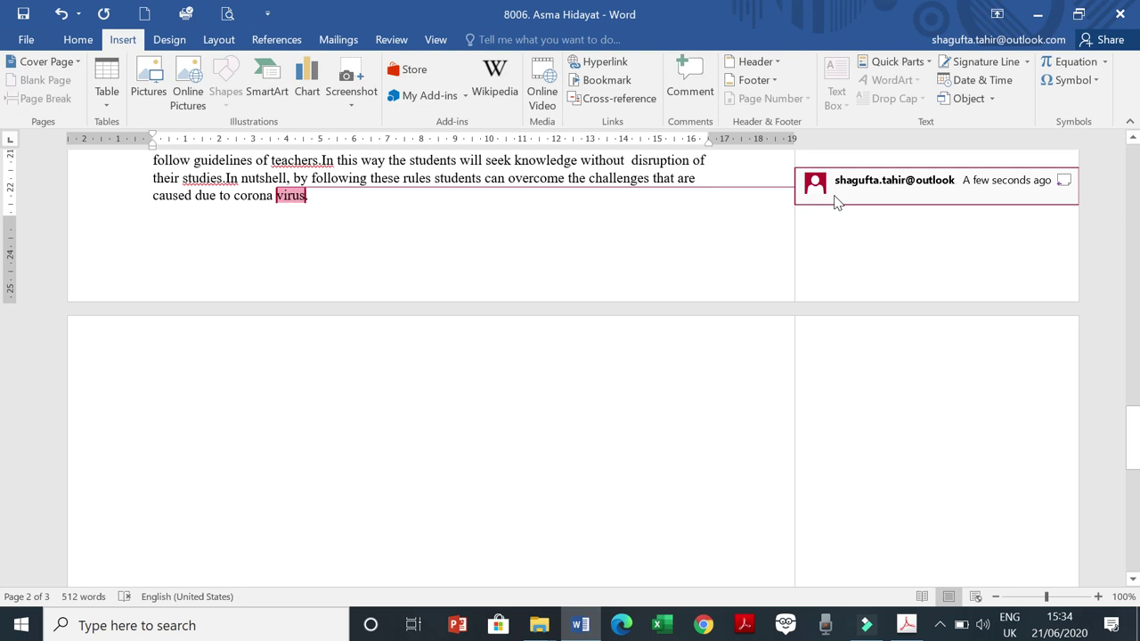
type("Very ")
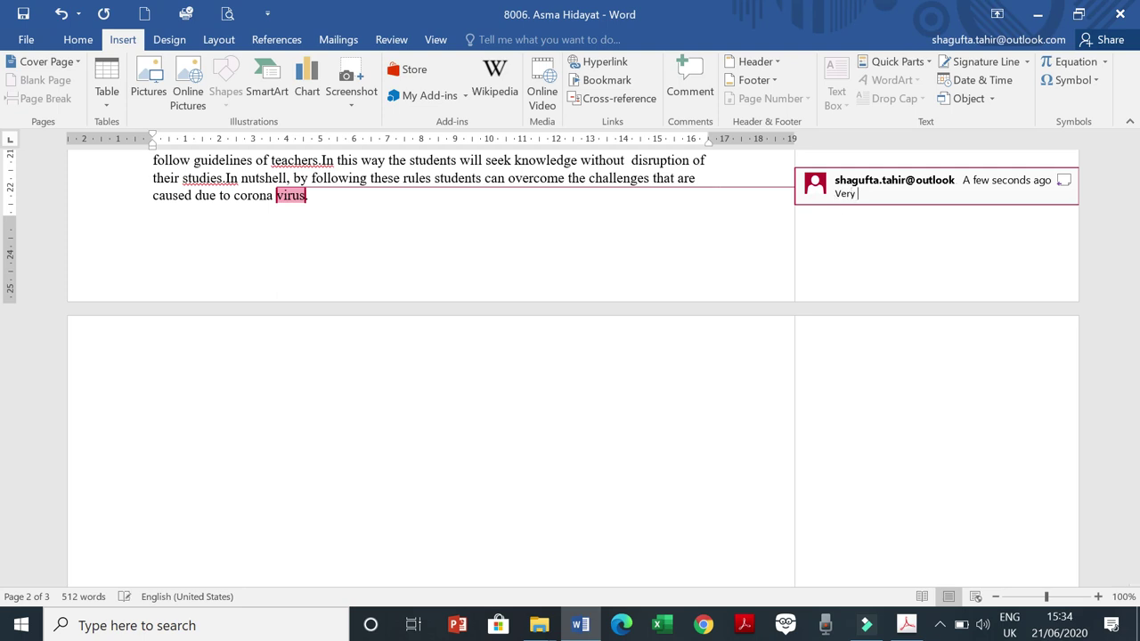
type("well done!")
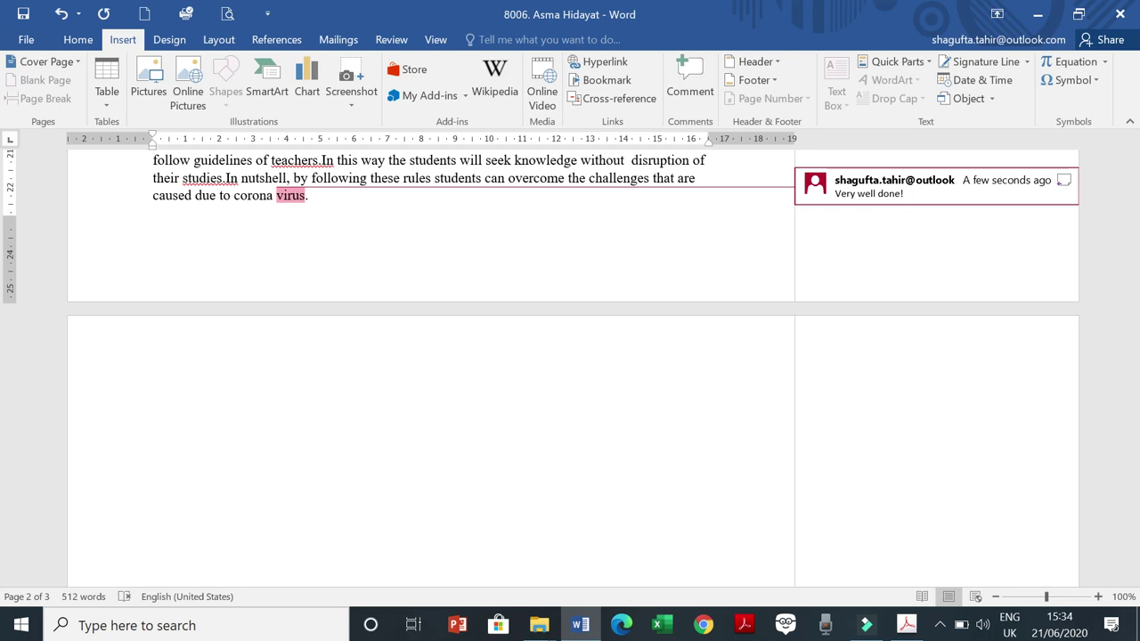
type("8/10")
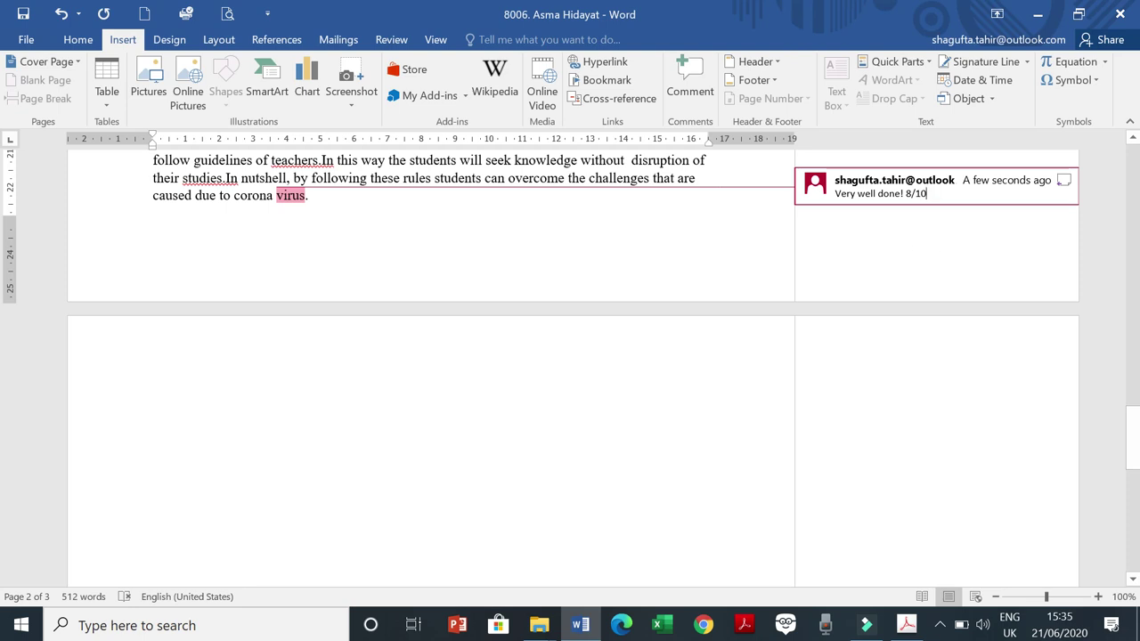
left_click(688, 244)
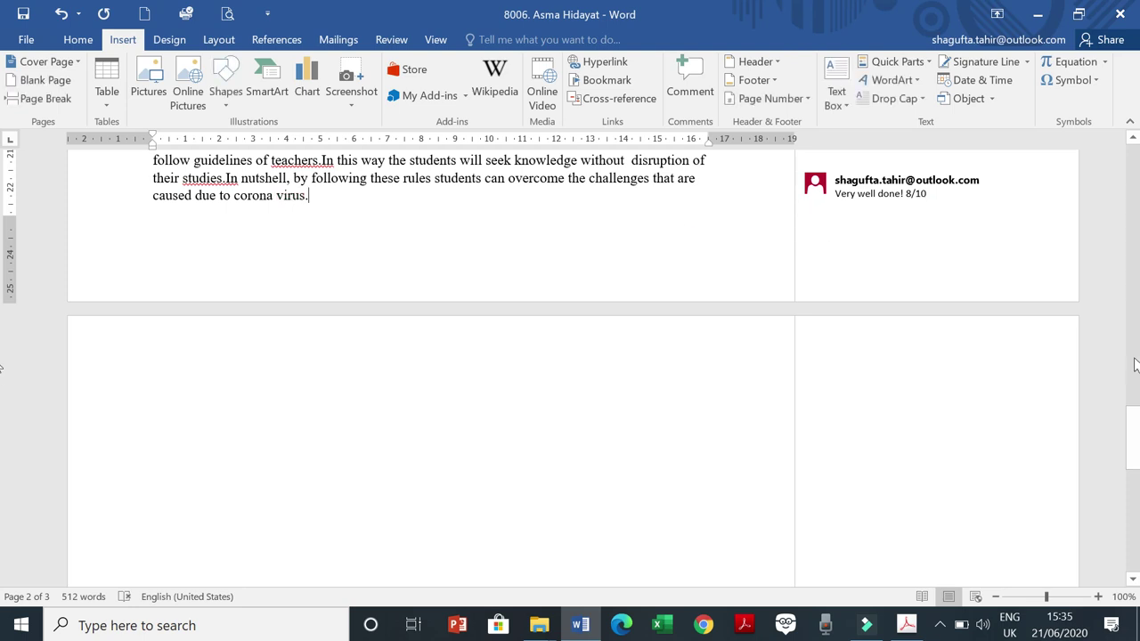
left_click_drag(1135, 428, 1133, 169)
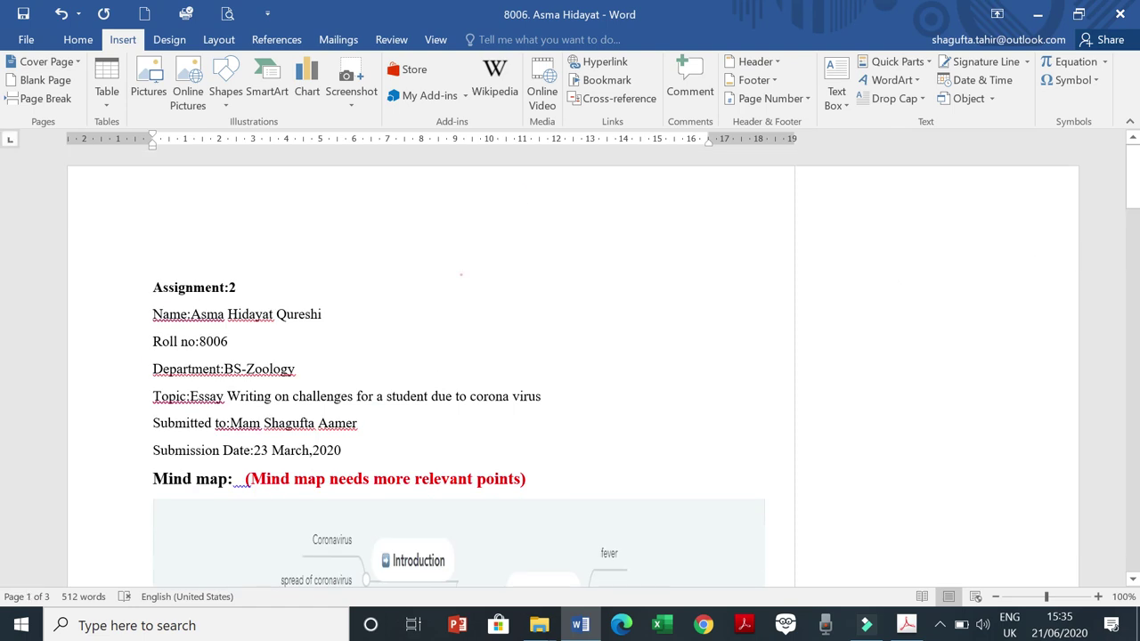
double_click(461, 267)
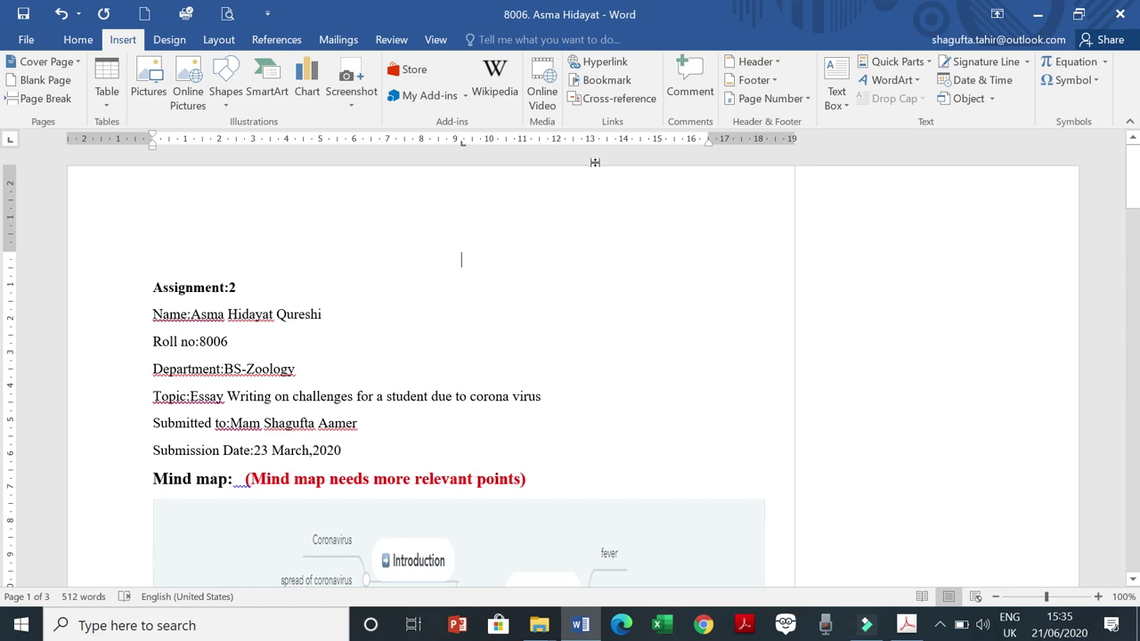
left_click(1120, 14)
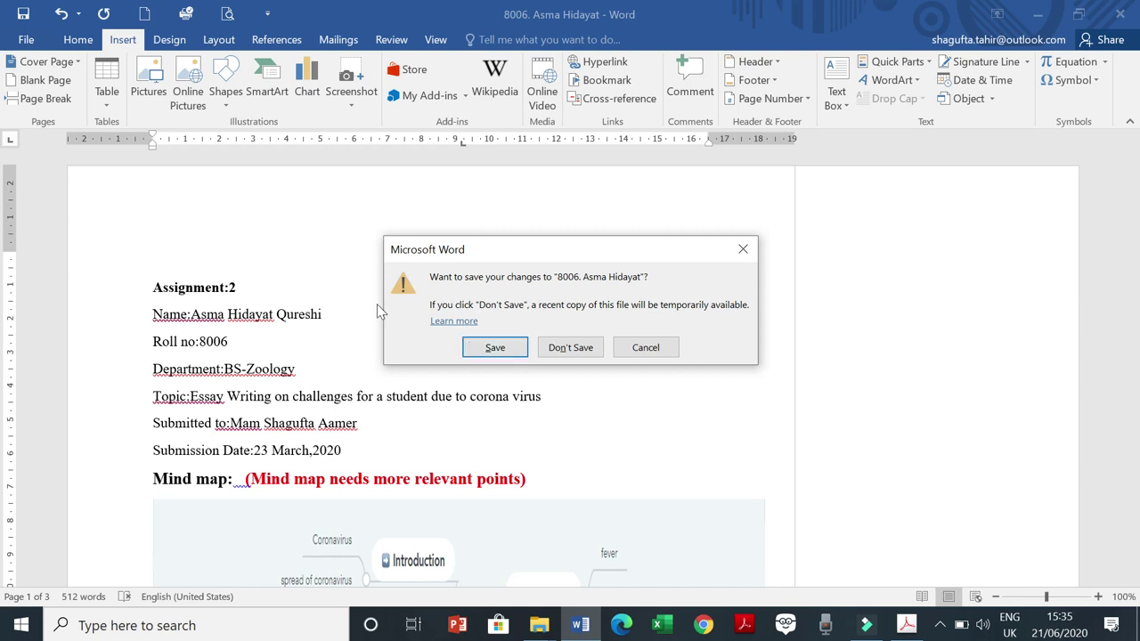
left_click(342, 281)
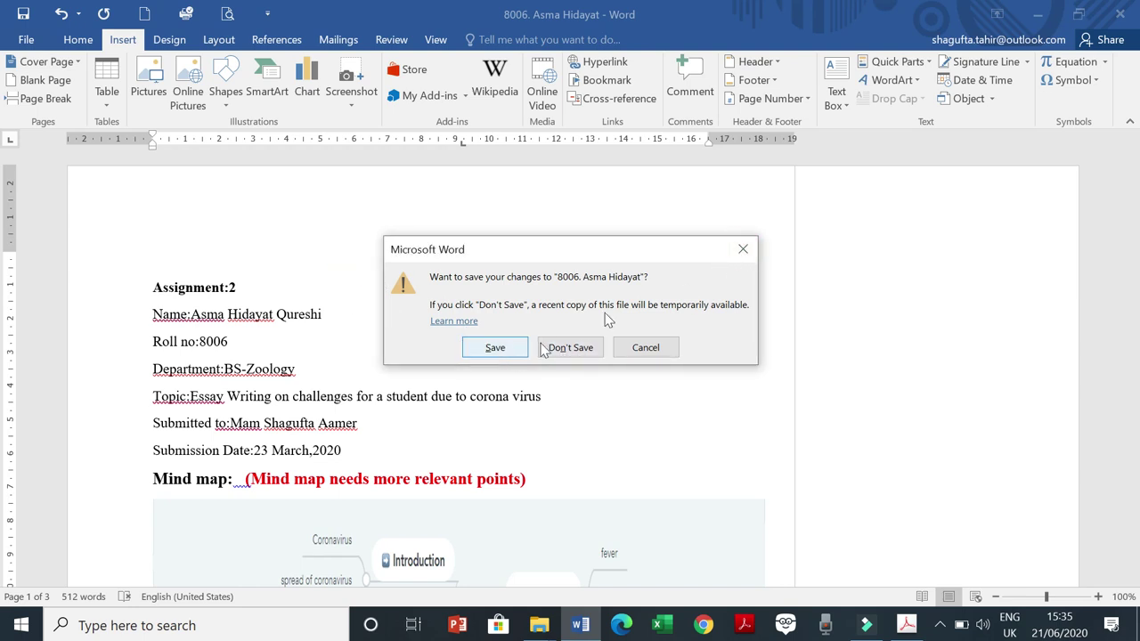
left_click(747, 249)
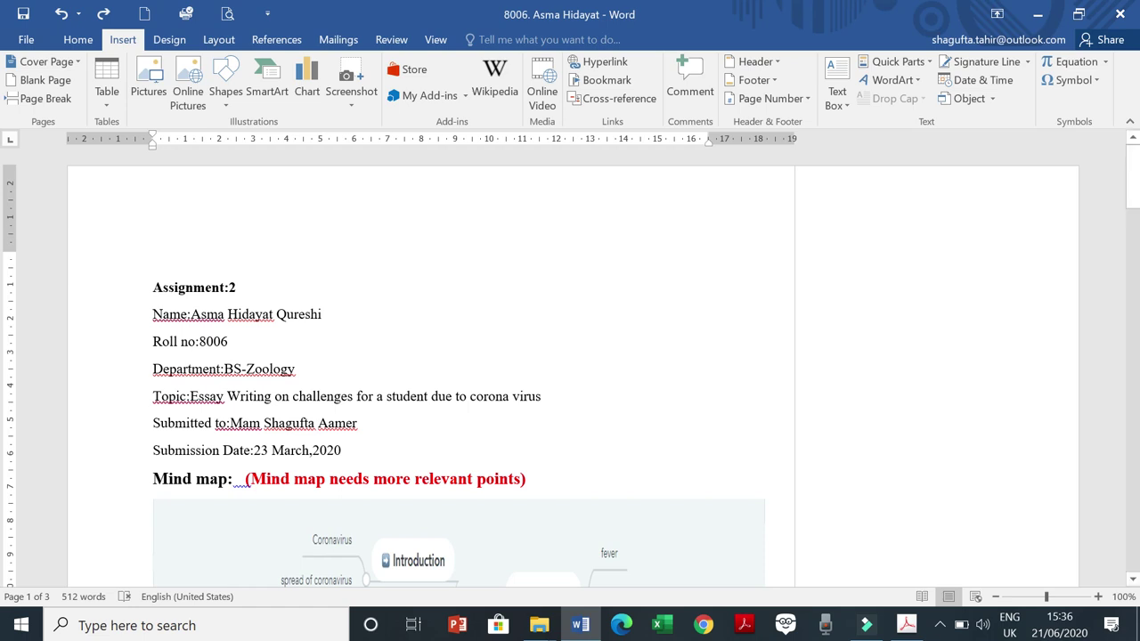
Start exporting the marked document as a PDF, with the Desktop as the destination folder.
left_click(34, 42)
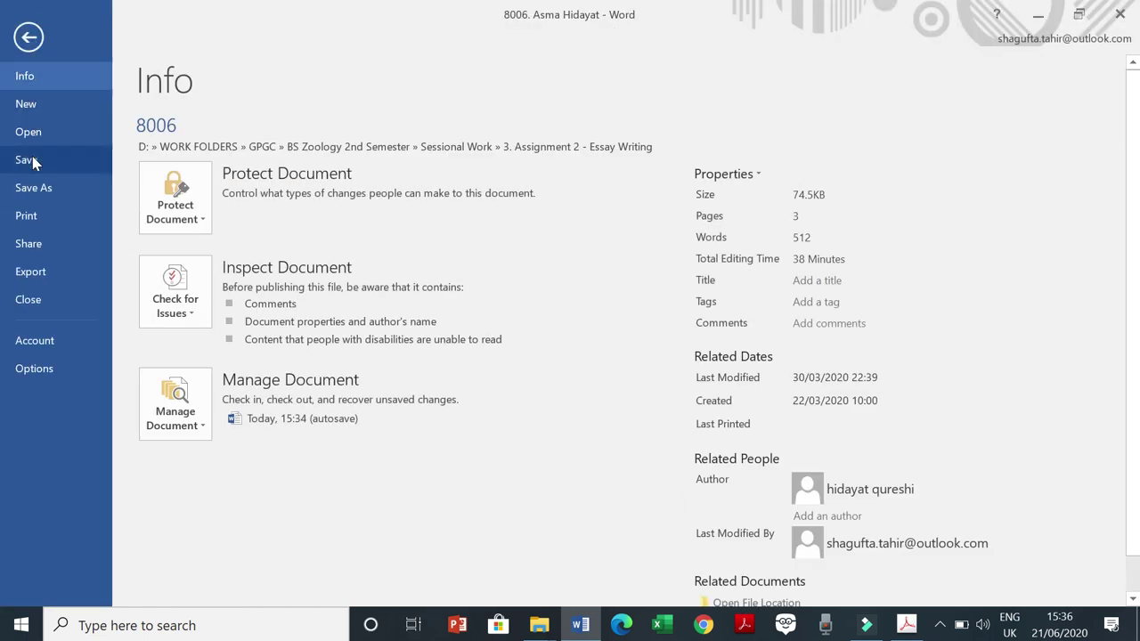
left_click(31, 272)
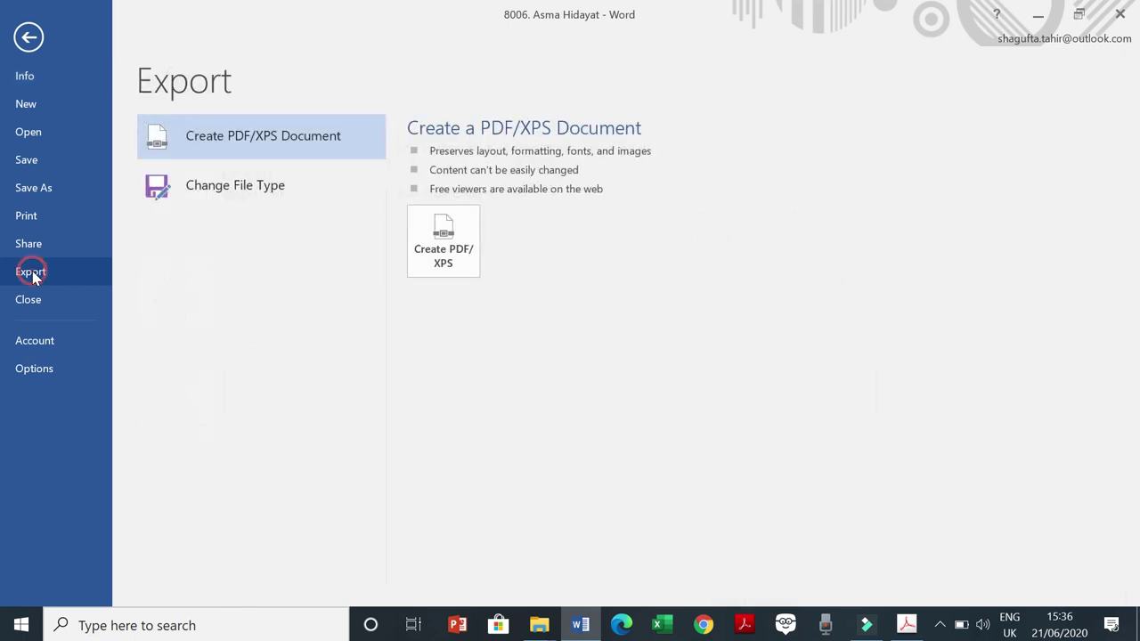
left_click(429, 261)
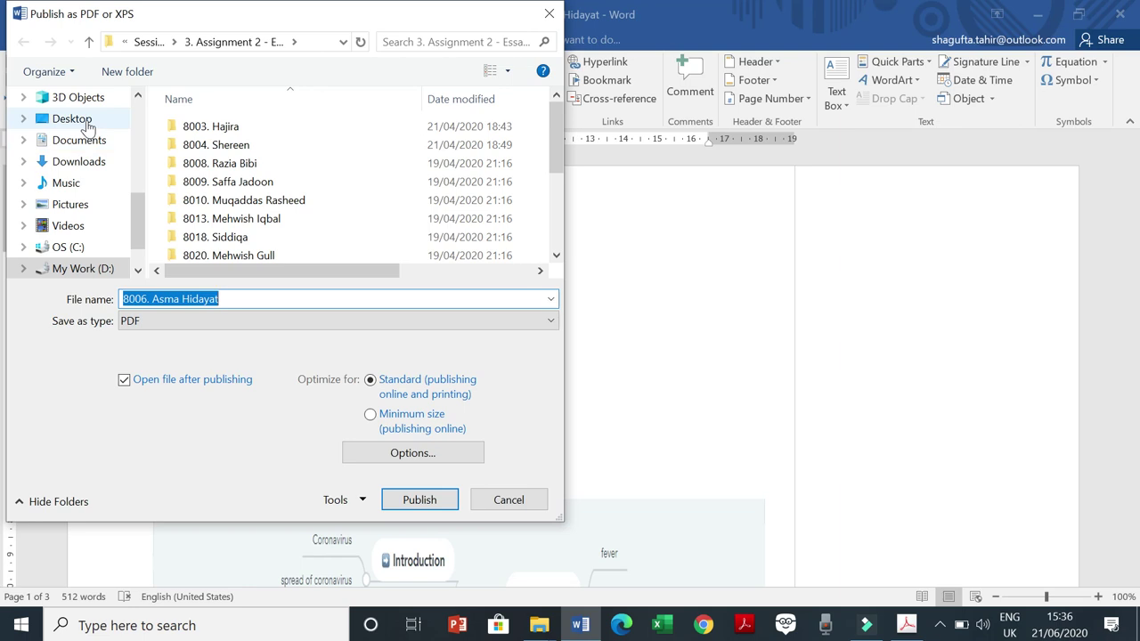
left_click(71, 118)
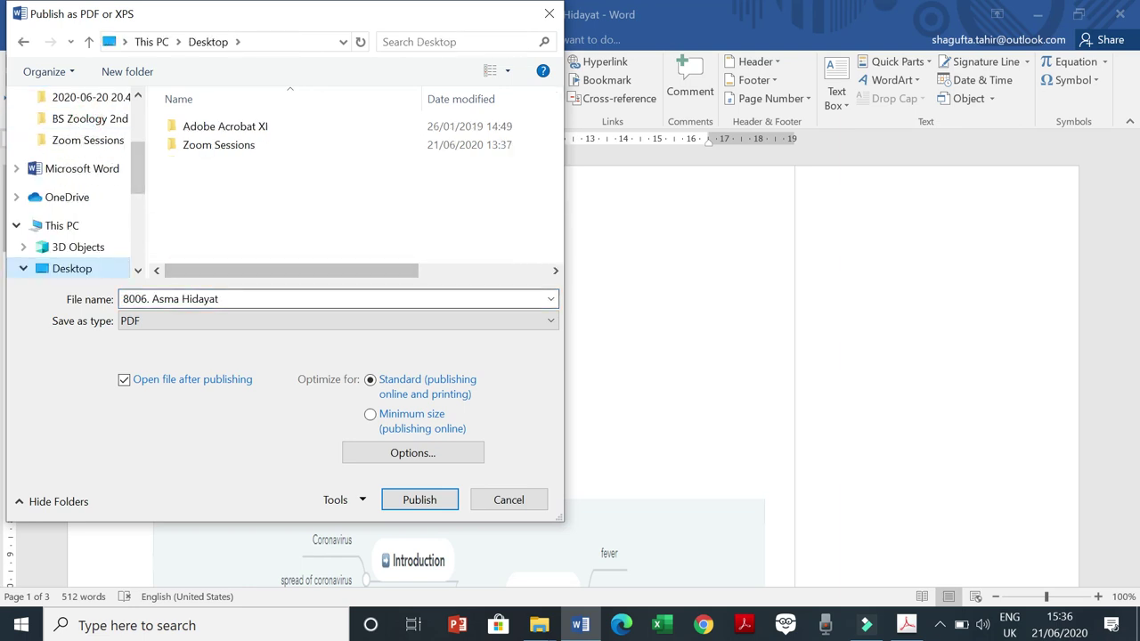
Replace the dot and space after the roll number in the PDF's file name with an underscore and delete the student's name.
left_click(207, 299)
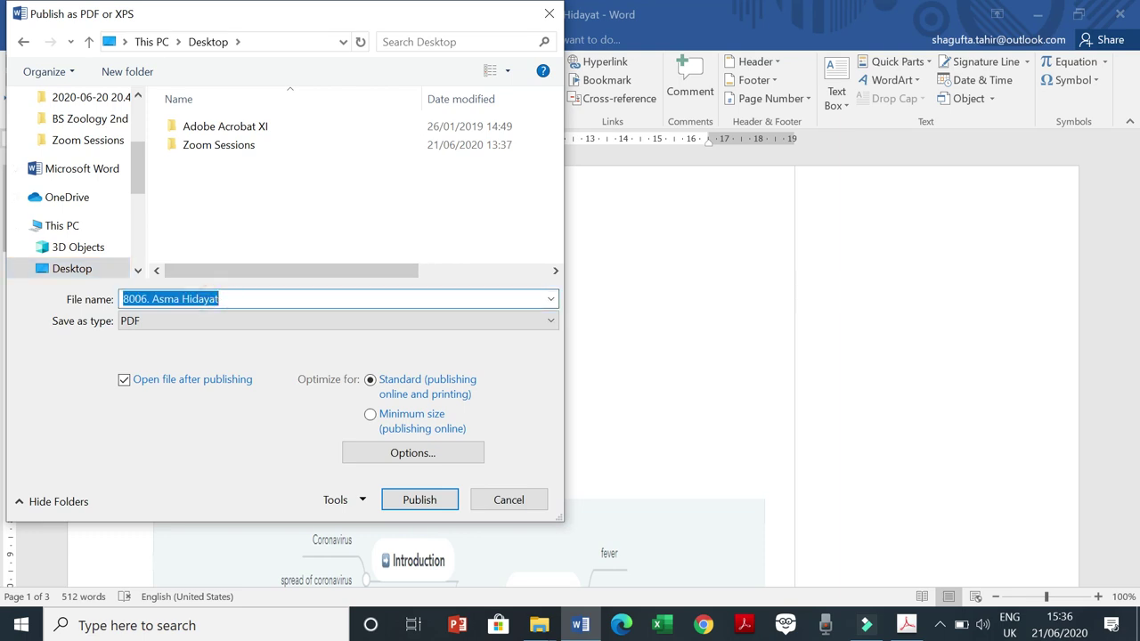
left_click(223, 300)
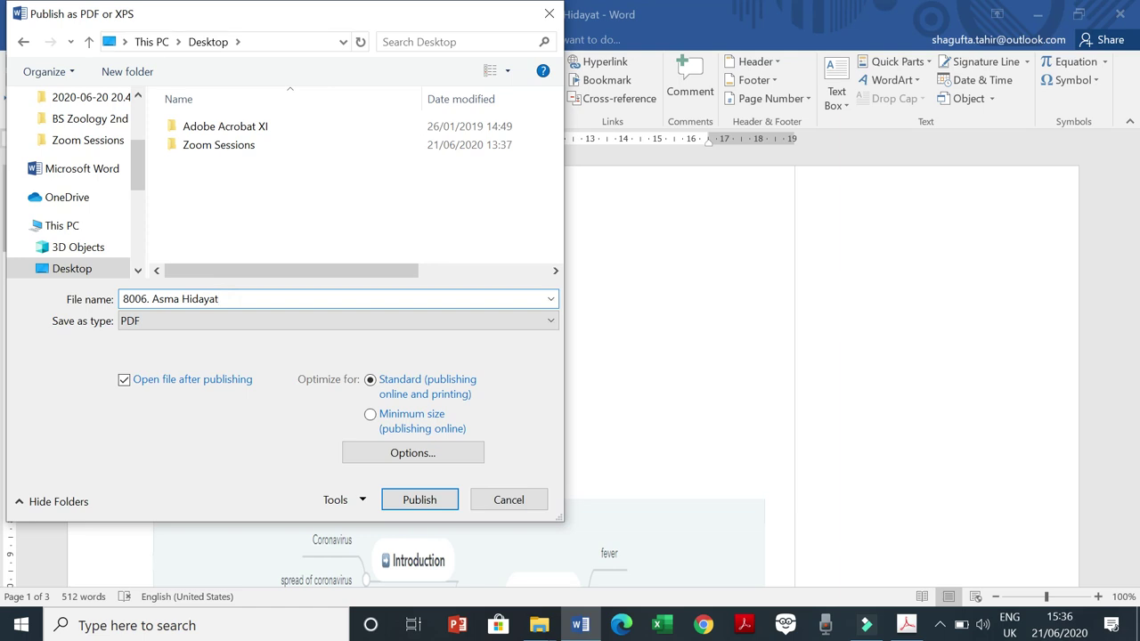
left_click(150, 299)
key("BackSpace")
key("BackSpace")
type("_")
left_click(220, 298)
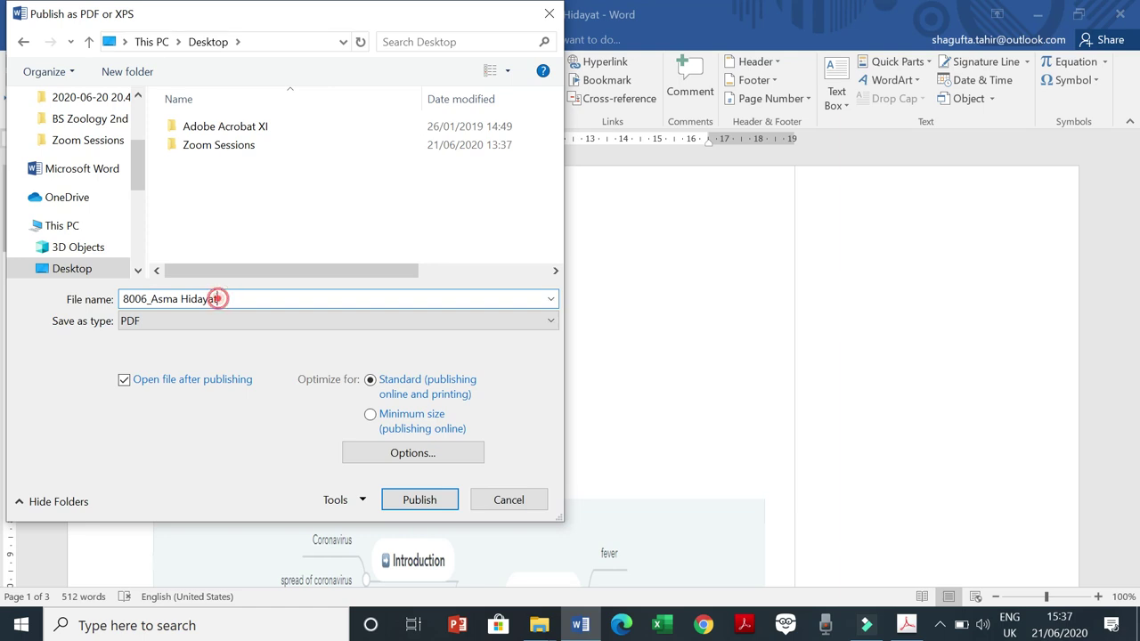
key("BackSpace")
key("BackSpace")
key("BackSpace")
key("BackSpace")
key("BackSpace")
key("BackSpace")
key("BackSpace")
key("BackSpace")
key("BackSpace")
key("BackSpace")
key("BackSpace")
key("BackSpace")
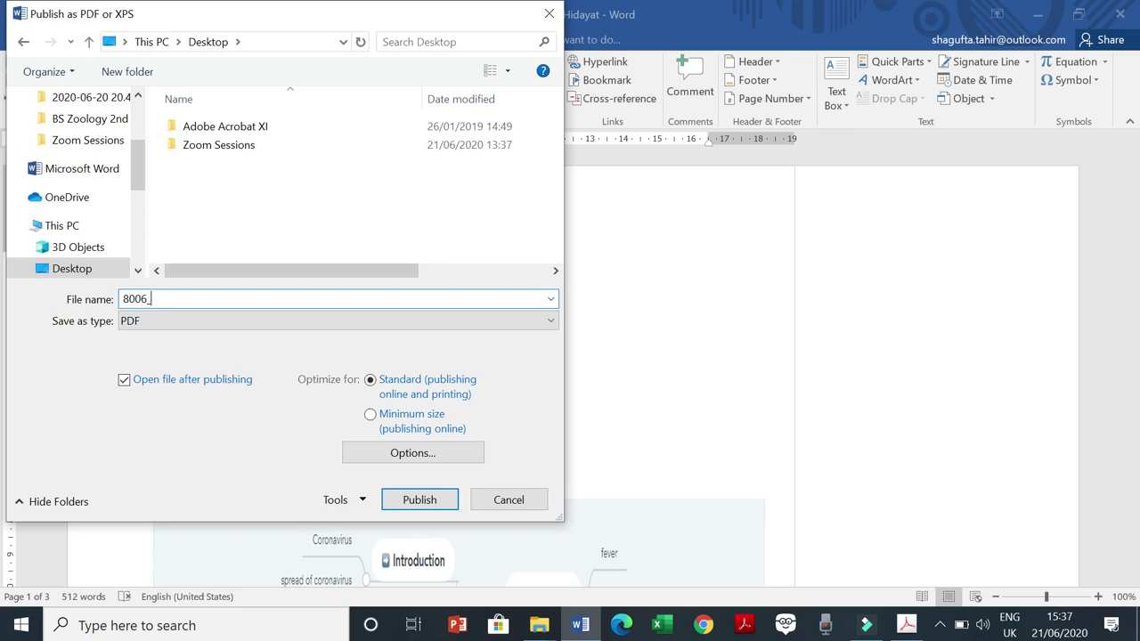
Complete the file name by adding "Essay01_21-06-2020" after the roll number's underscore, and publish the PDF.
type("Essay01_")
type("21-06-2020")
left_click(400, 501)
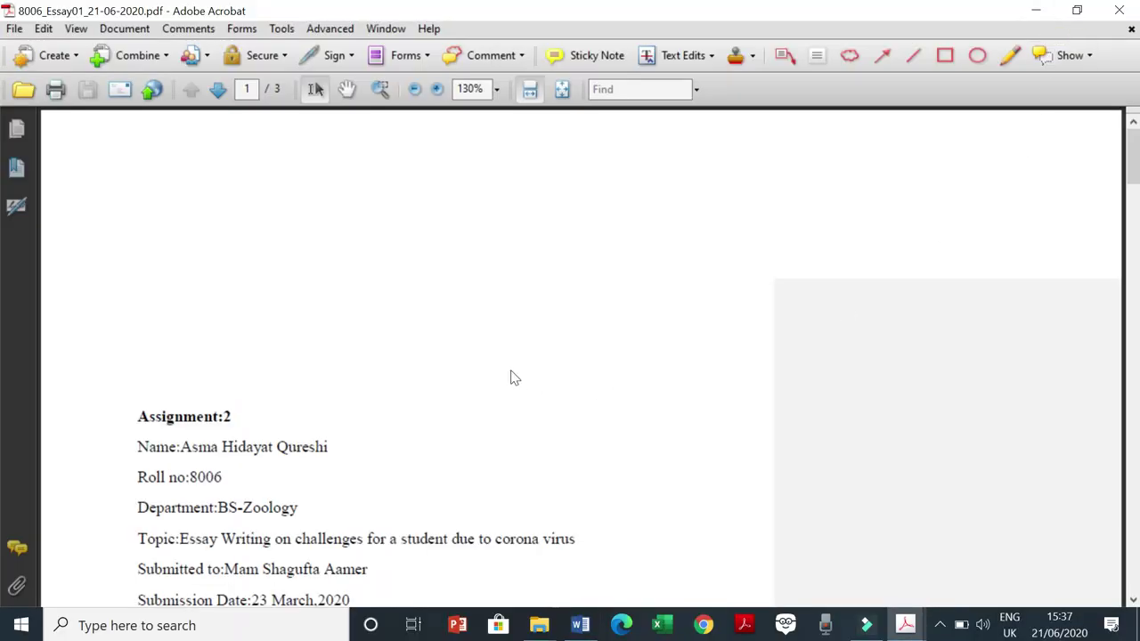
Close the published PDF and minimize the Word document to reach the desktop.
scroll(1, 194, "down", 3)
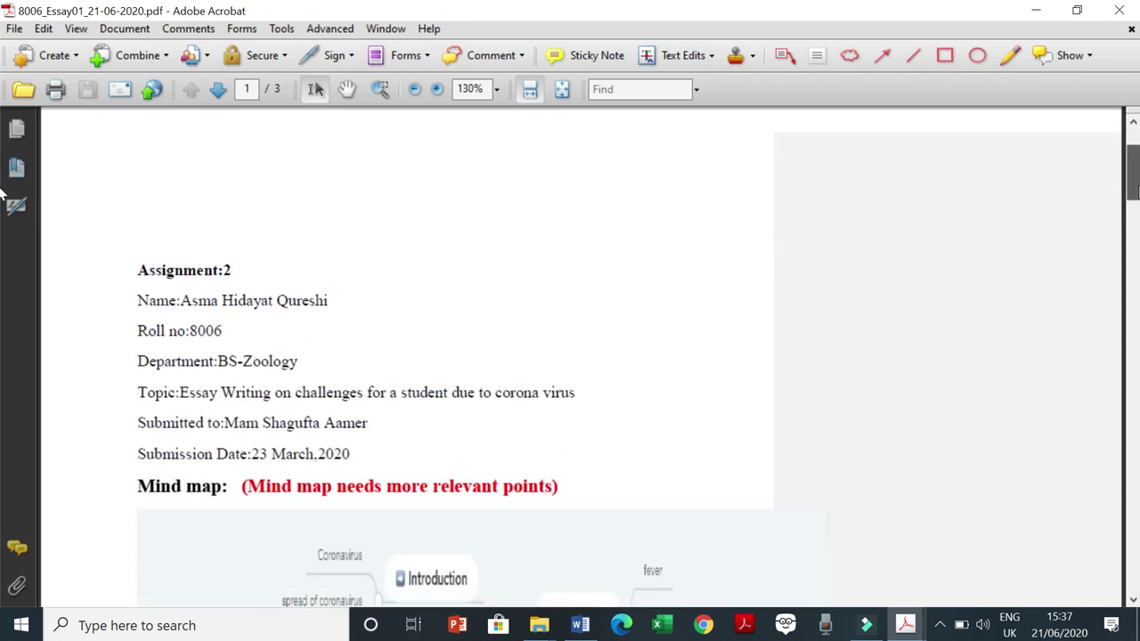
left_click(1119, 13)
left_click(1037, 15)
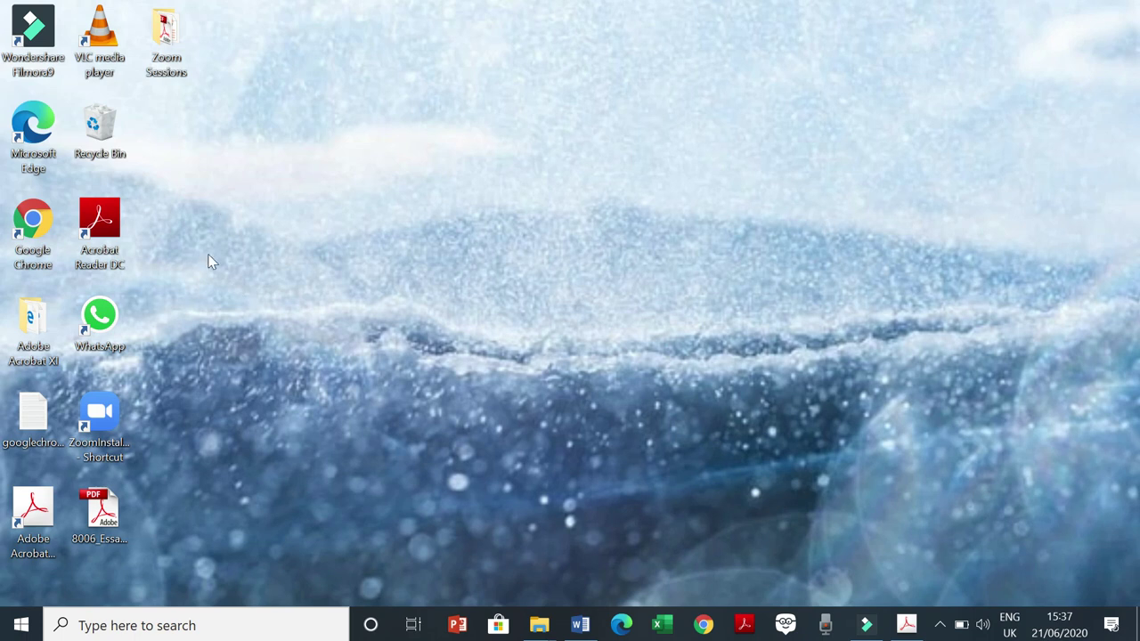
Open the exported essay PDF from the desktop, examine its red notes, highlighting and margin comments on all marked pages, and close it.
double_click(91, 546)
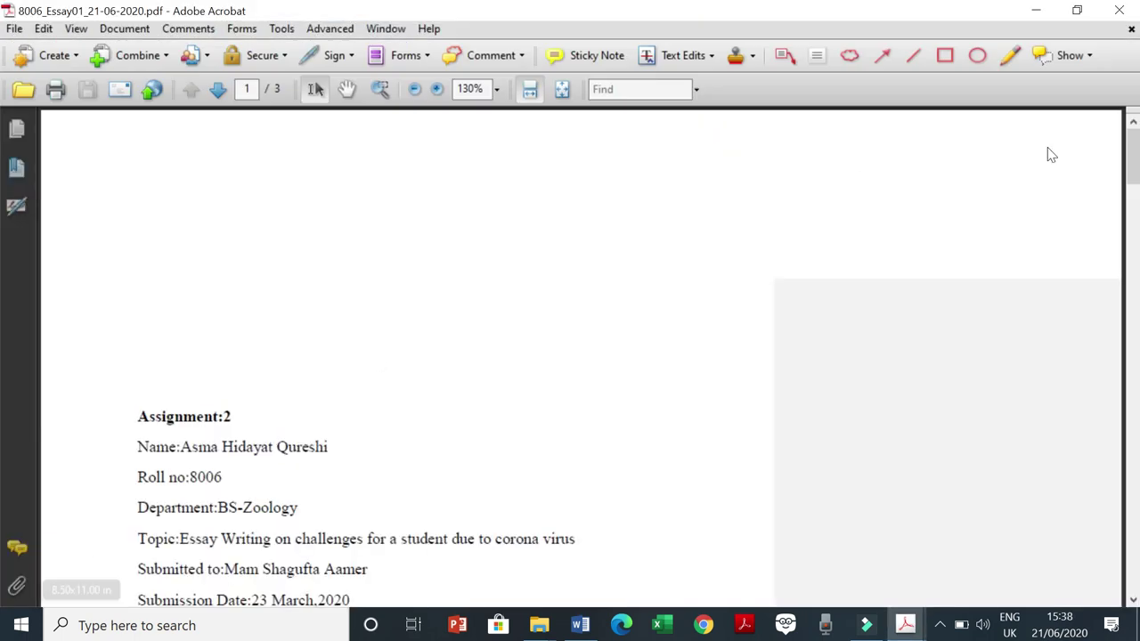
scroll(0, 195, "down", 10)
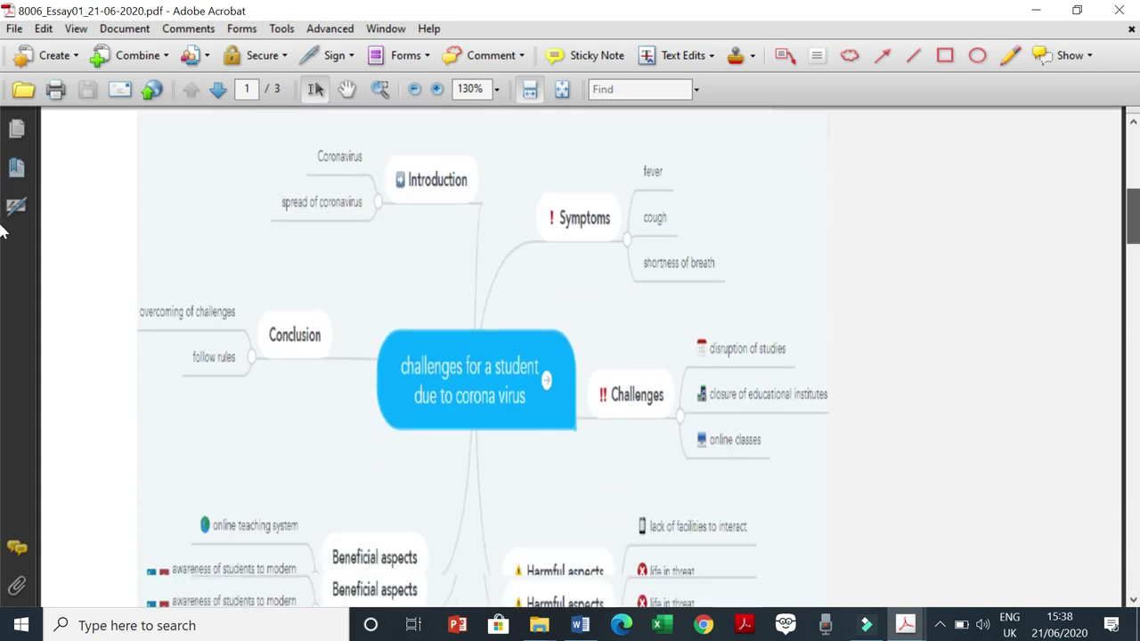
scroll(0, 311, "down", 5)
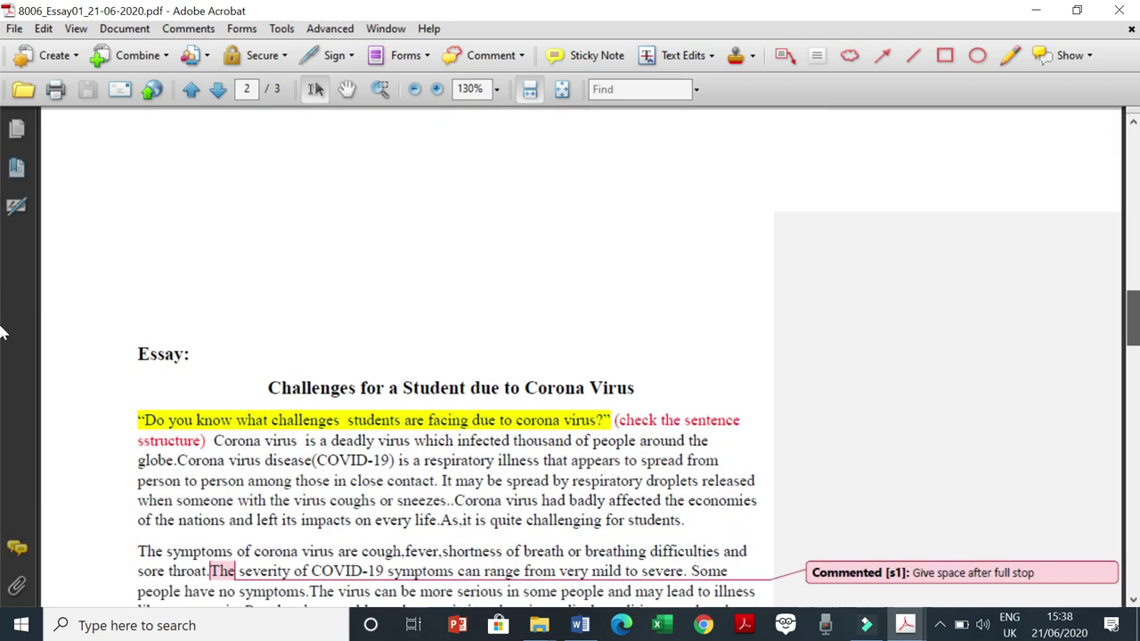
scroll(1, 343, "down", 2)
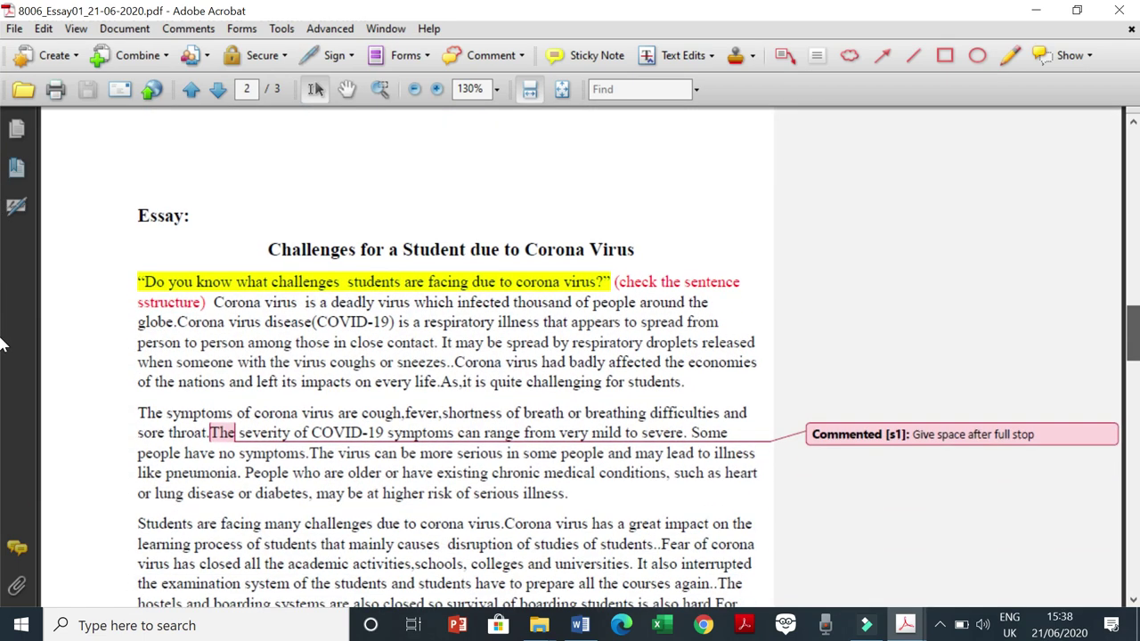
scroll(0, 352, "down", 1)
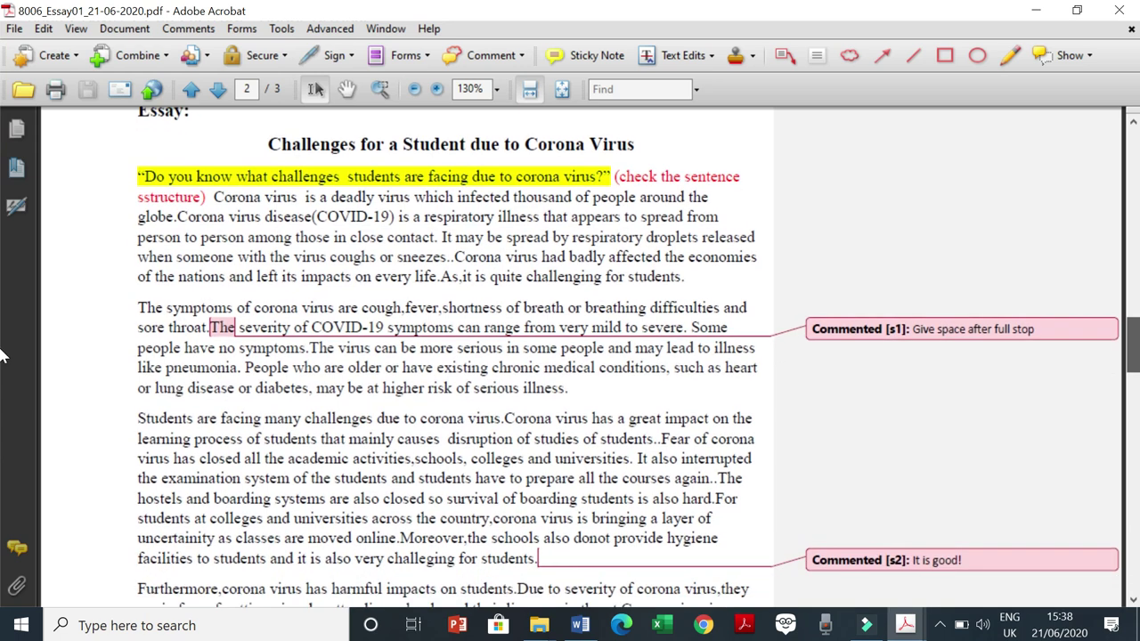
scroll(1, 356, "down", 8)
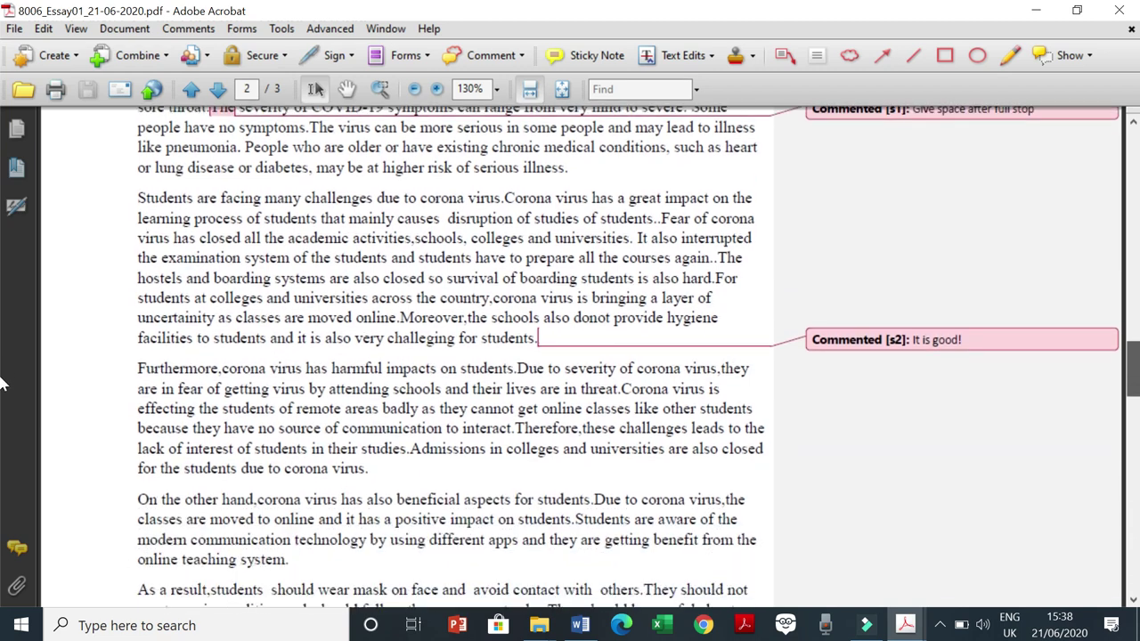
scroll(0, 396, "down", 6)
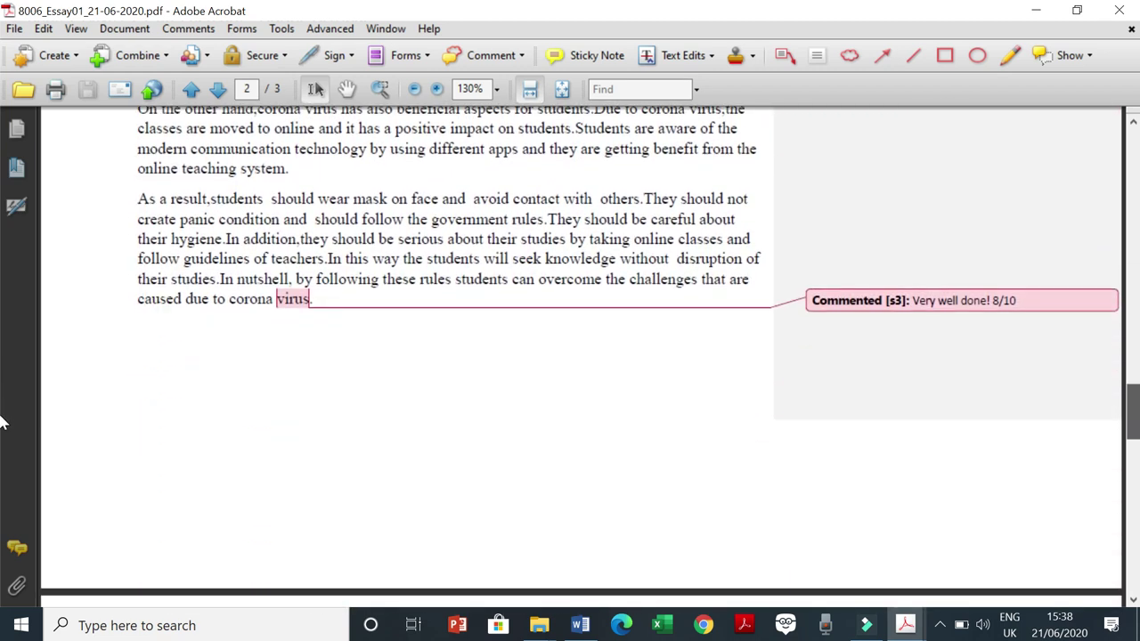
scroll(0, 423, "up", 20)
scroll(0, 236, "up", 15)
scroll(2, 218, "down", 10)
scroll(2, 218, "down", 20)
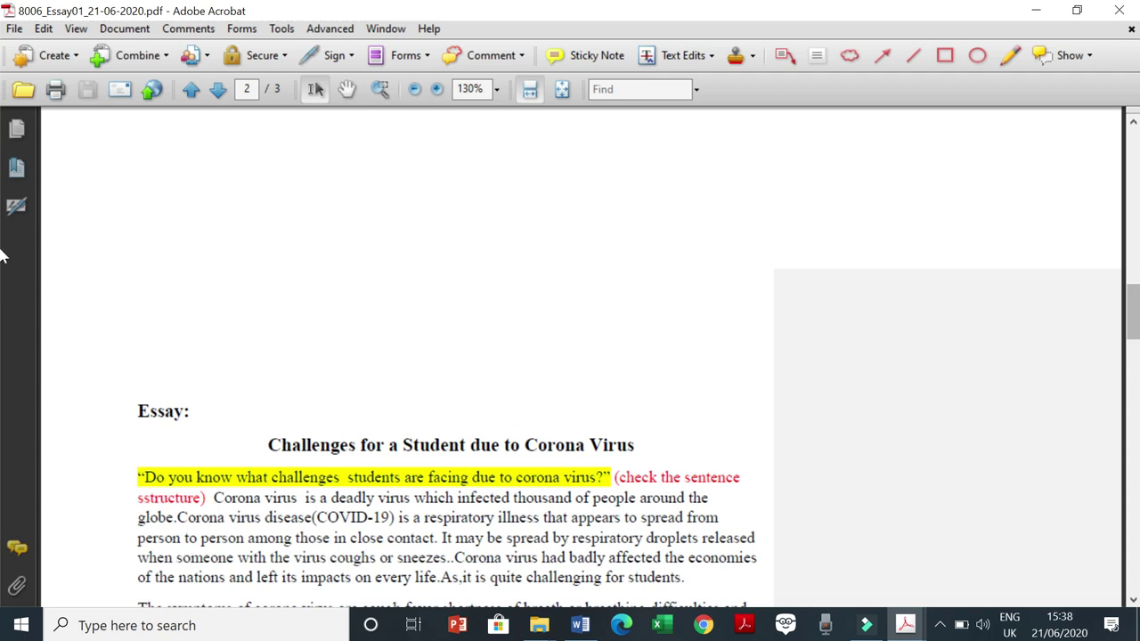
left_click(1115, 20)
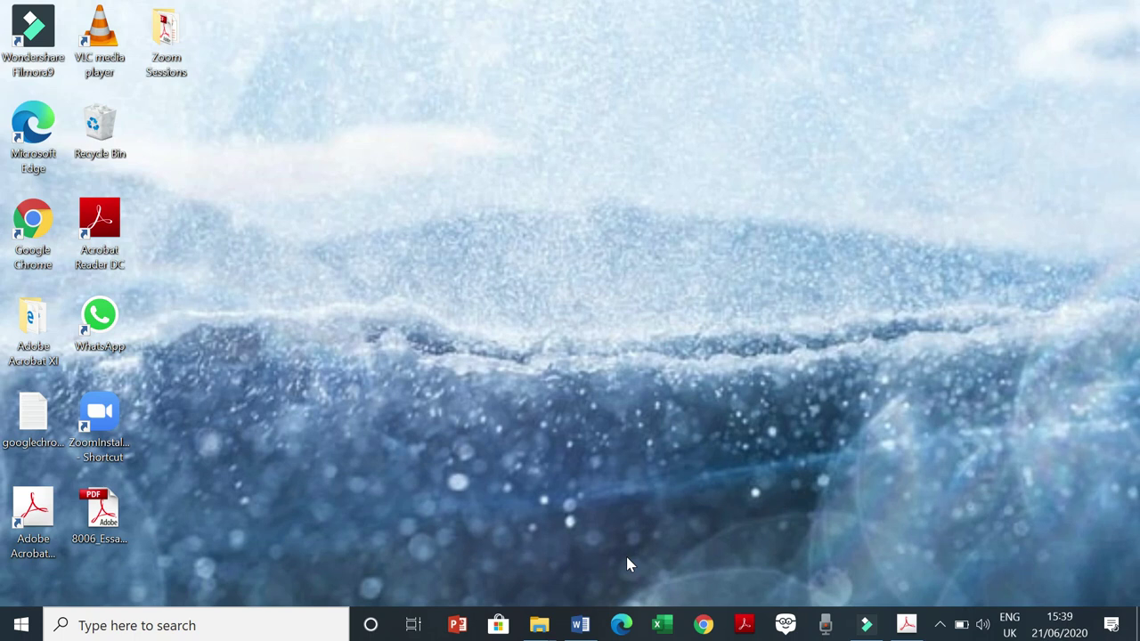
Switch to the job application PDF in Adobe Acrobat and examine its advertisement and letter pages at 75% zoom.
left_click(910, 626)
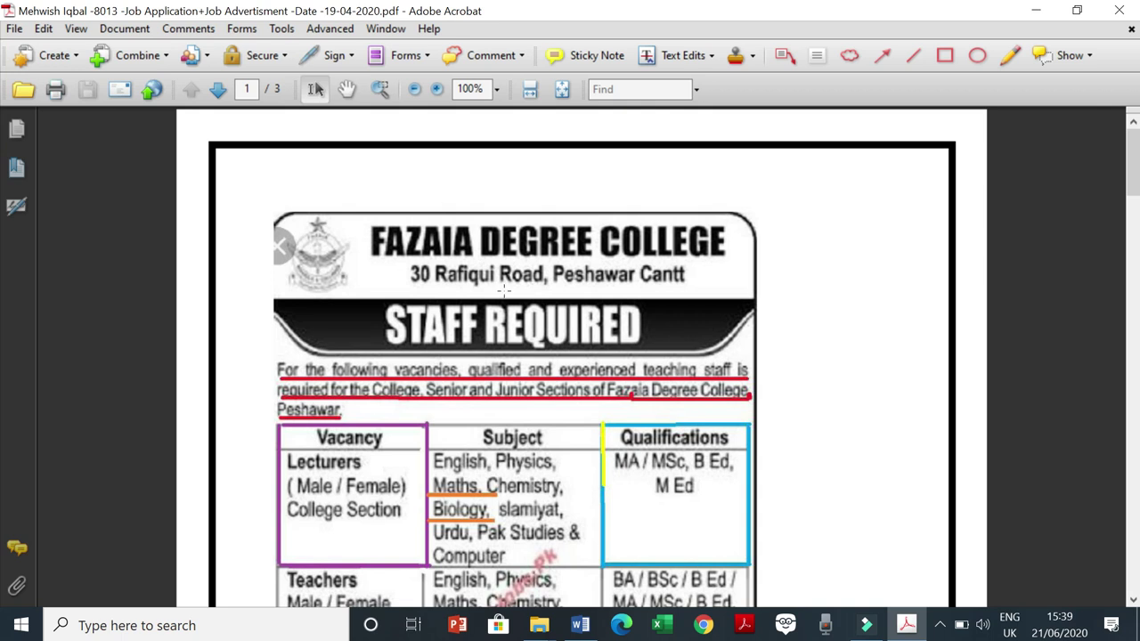
left_click(414, 89)
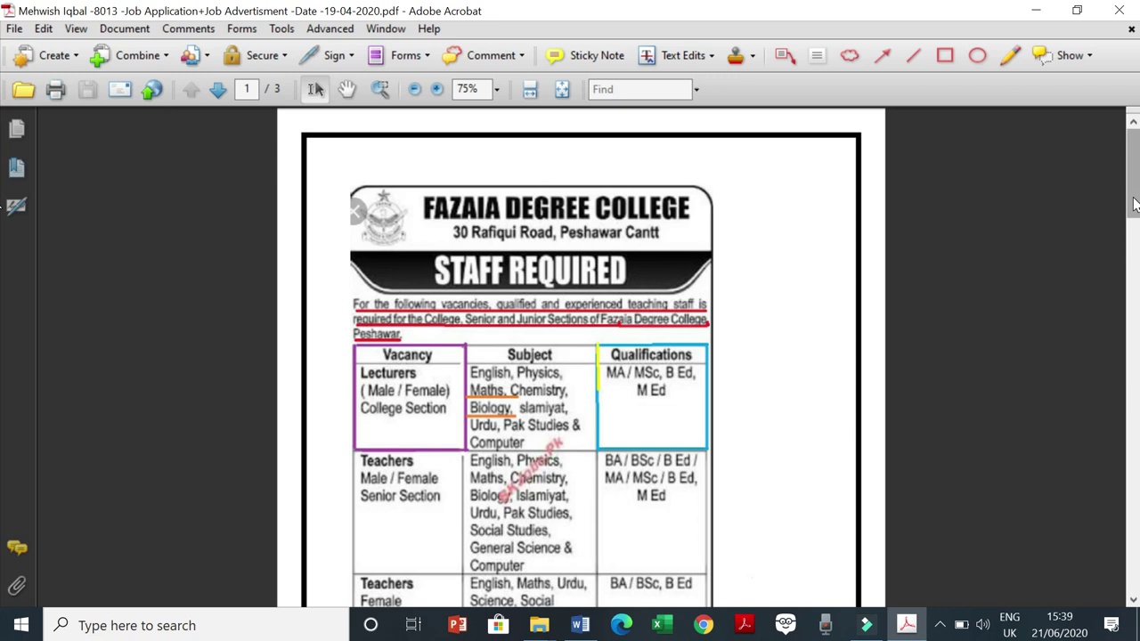
scroll(1135, 204, "down", 5)
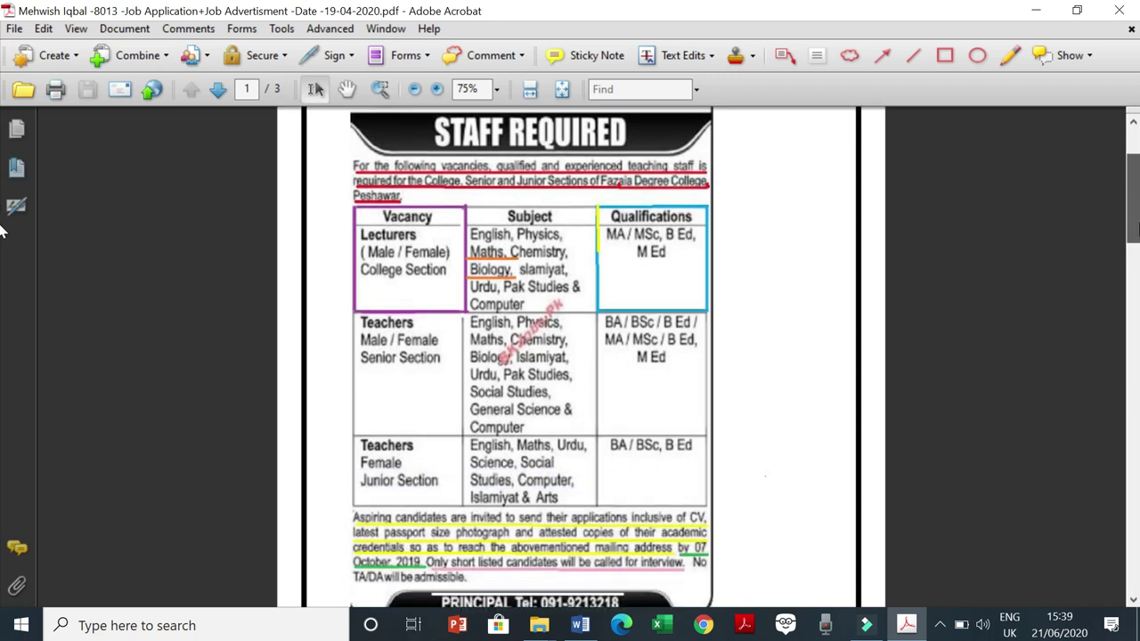
scroll(3, 256, "down", 19)
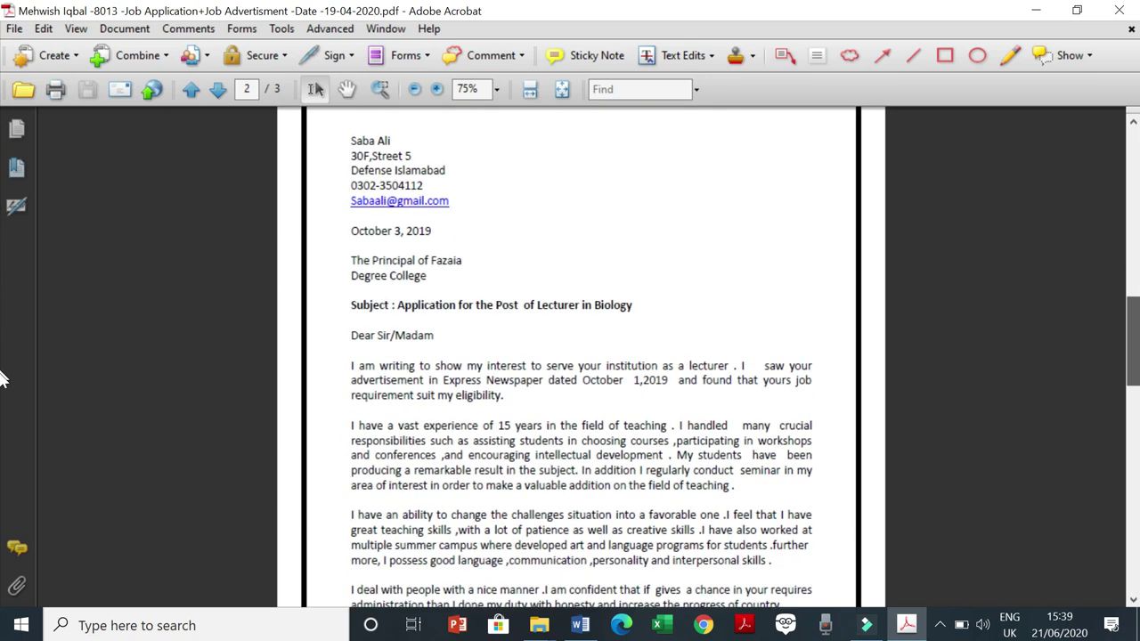
scroll(3, 499, "down", 6)
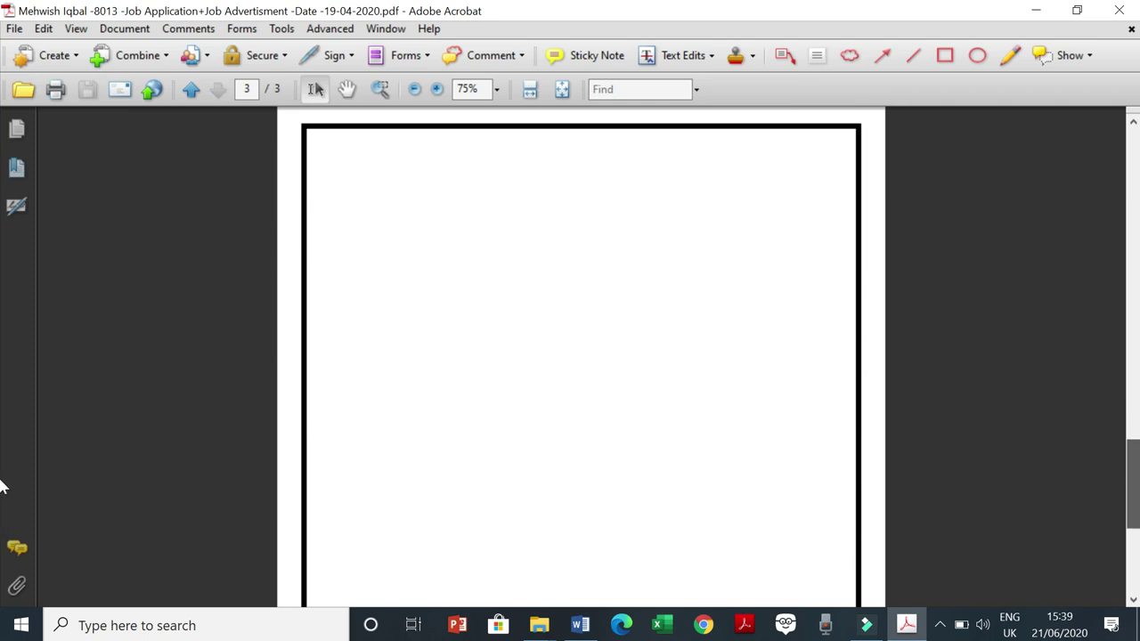
scroll(3, 445, "up", 15)
scroll(3, 365, "up", 1)
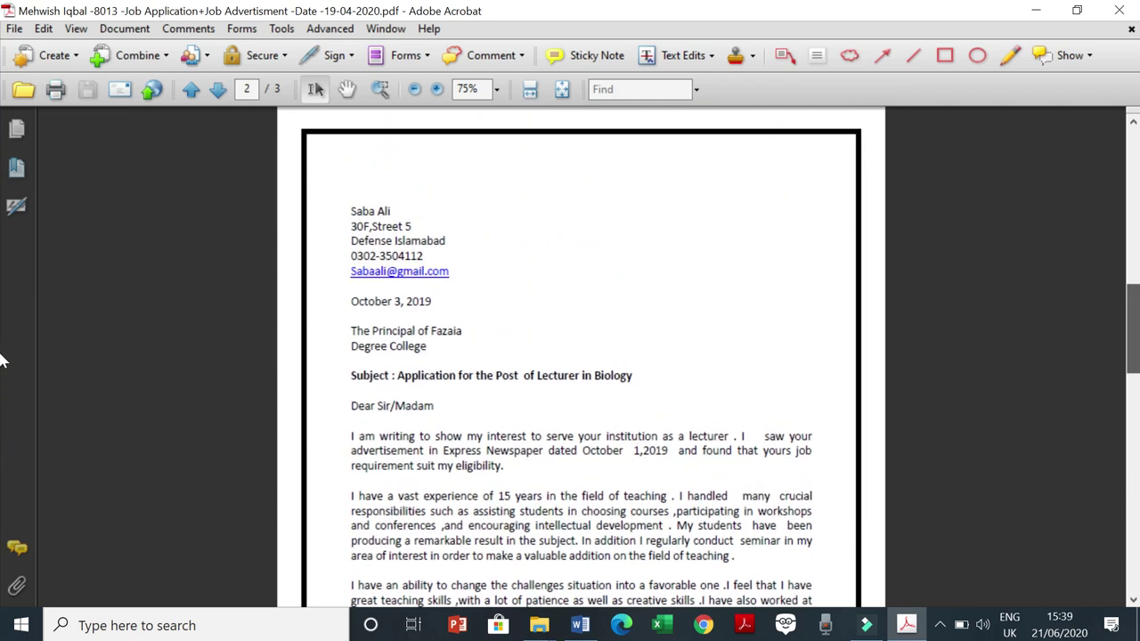
scroll(3, 347, "up", 4)
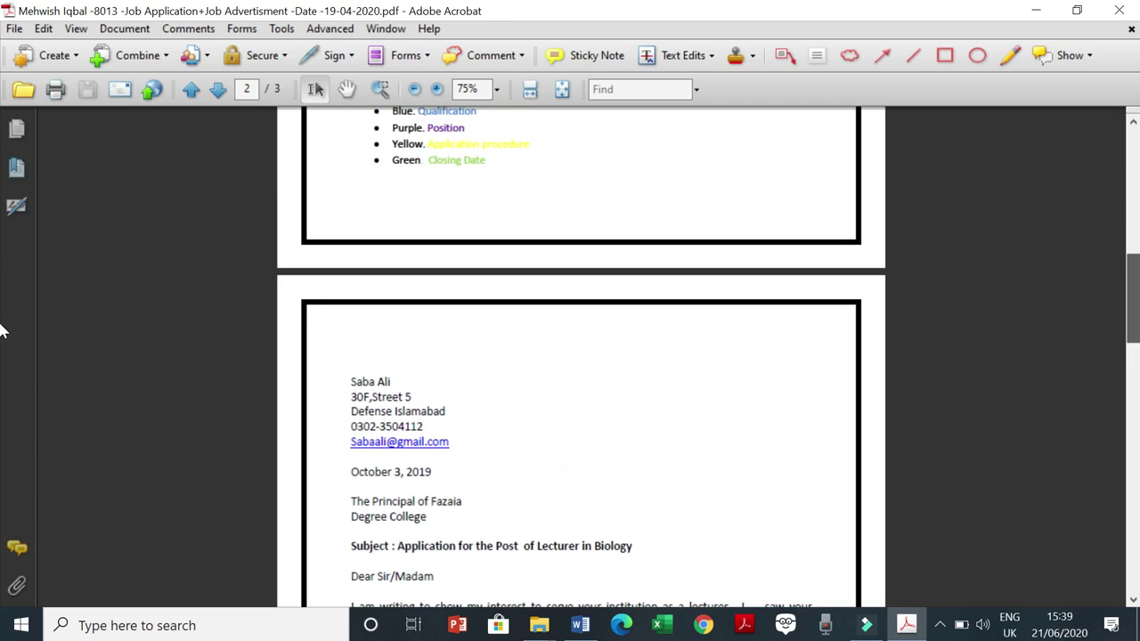
scroll(2, 348, "down", 4)
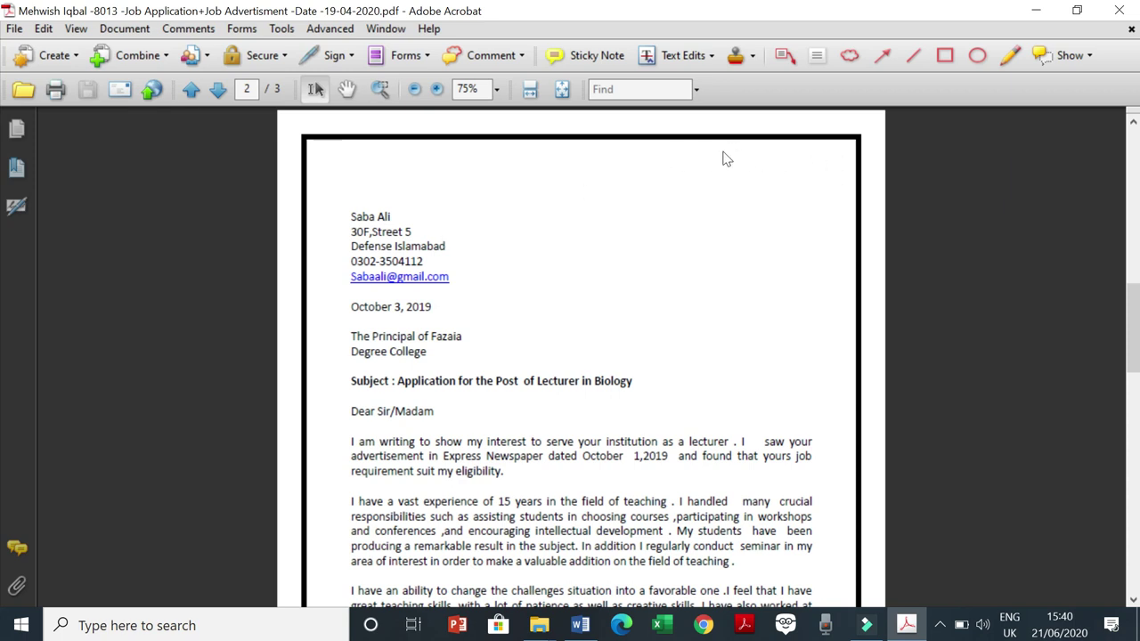
With the Pencil tool, draw a red tick at the end of the sender's address and circle the phone and e-mail lines.
left_click(1016, 64)
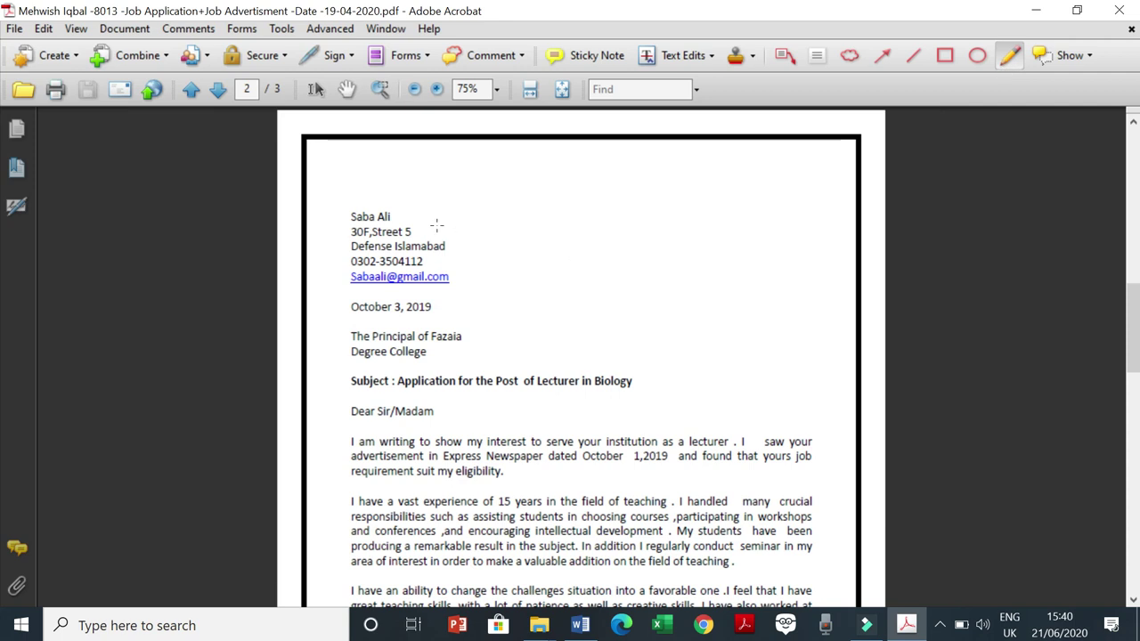
left_click_drag(436, 227, 520, 198)
mouse_move(353, 294)
left_mouse_down()
mouse_move(479, 278)
mouse_move(395, 251)
mouse_move(341, 276)
mouse_move(355, 296)
left_mouse_up()
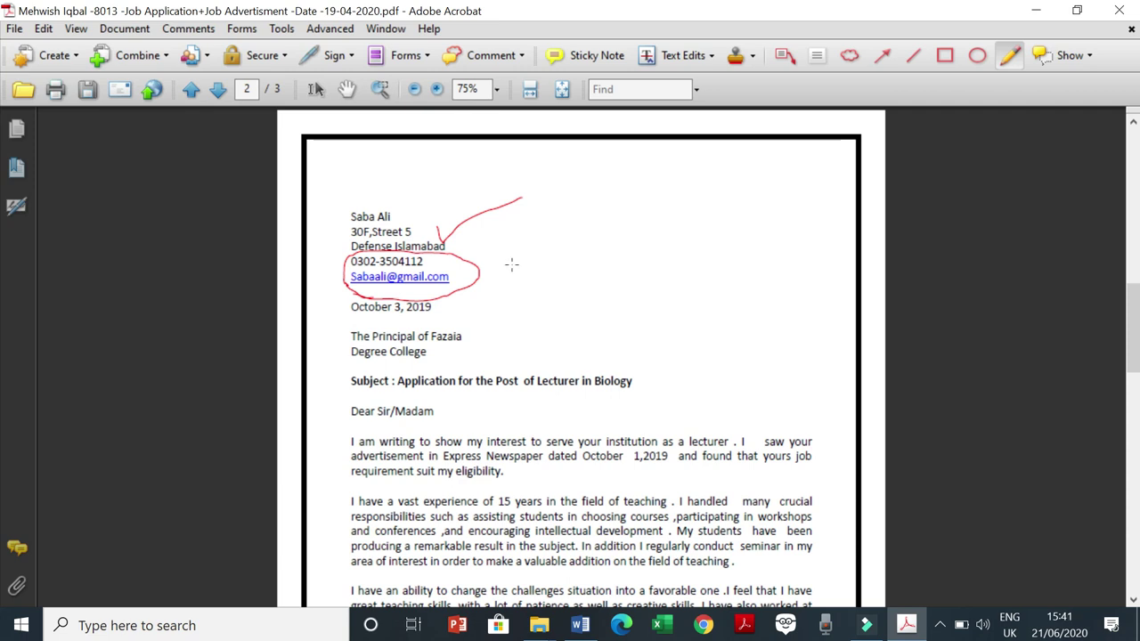
Handwrite "leave a line" in red beside the circled contact details and underline the letter's subject title.
mouse_move(511, 263)
left_mouse_down()
mouse_move(513, 233)
mouse_move(524, 260)
mouse_move(549, 259)
mouse_move(543, 270)
mouse_move(568, 257)
mouse_move(571, 269)
mouse_move(595, 260)
mouse_move(586, 271)
mouse_move(629, 270)
mouse_move(630, 256)
mouse_move(643, 272)
left_mouse_up()
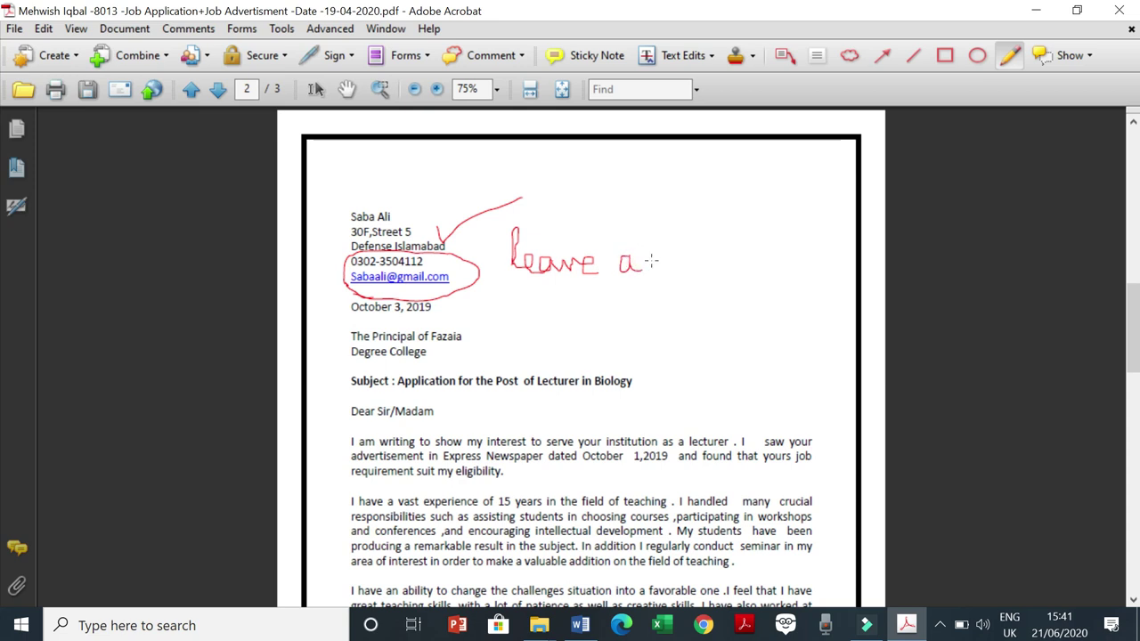
mouse_move(655, 227)
left_mouse_down()
mouse_move(656, 271)
mouse_move(705, 267)
left_mouse_up()
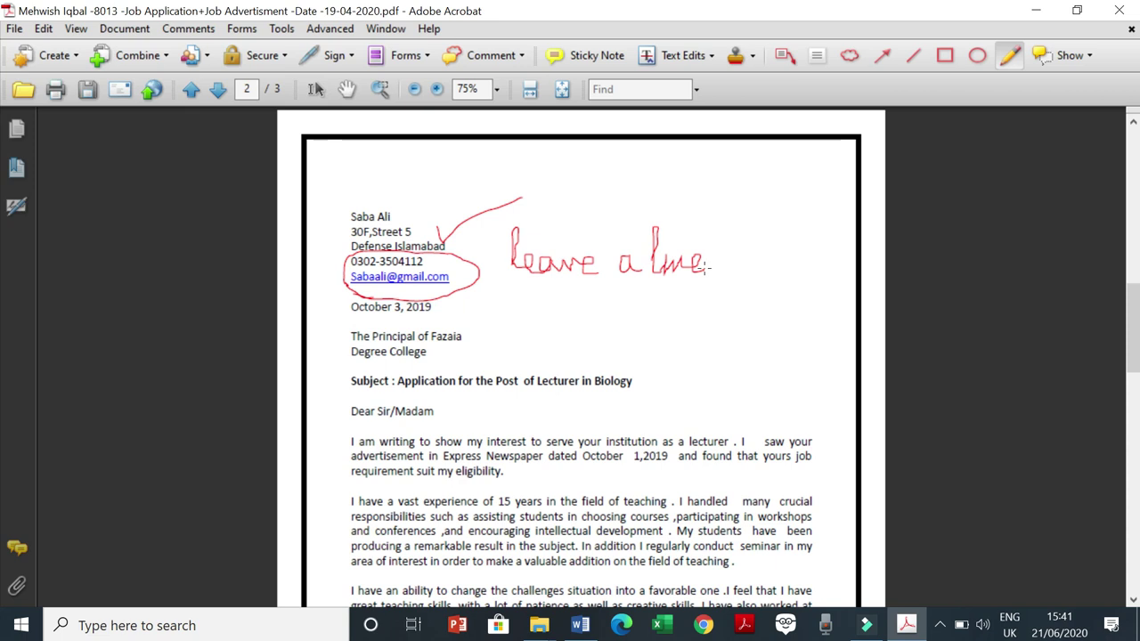
left_click(668, 246)
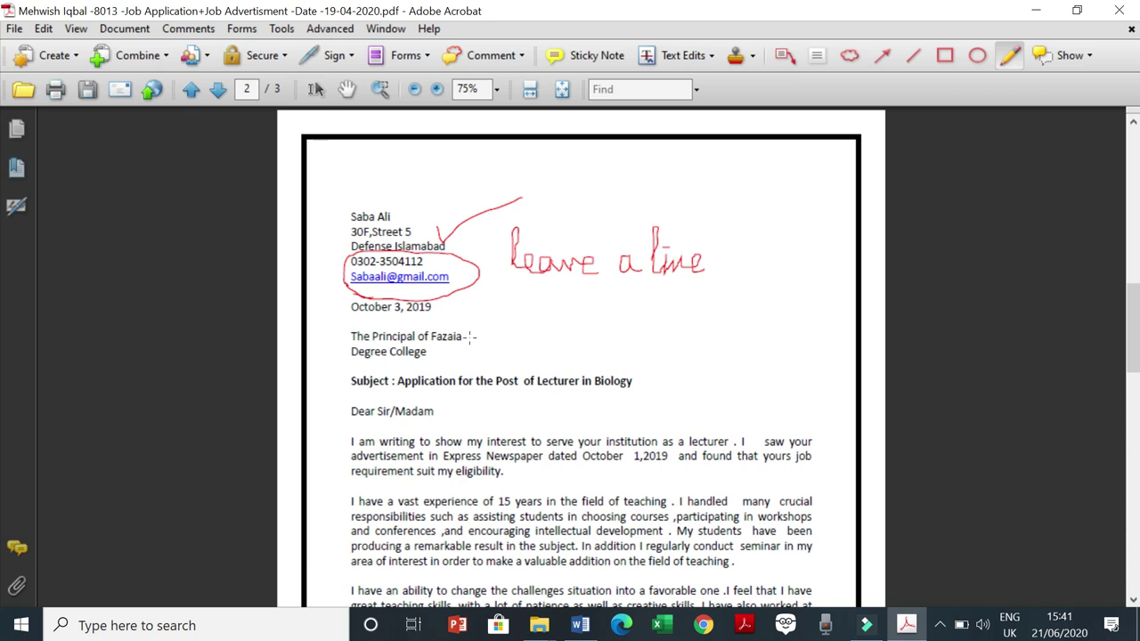
left_click_drag(399, 389, 643, 383)
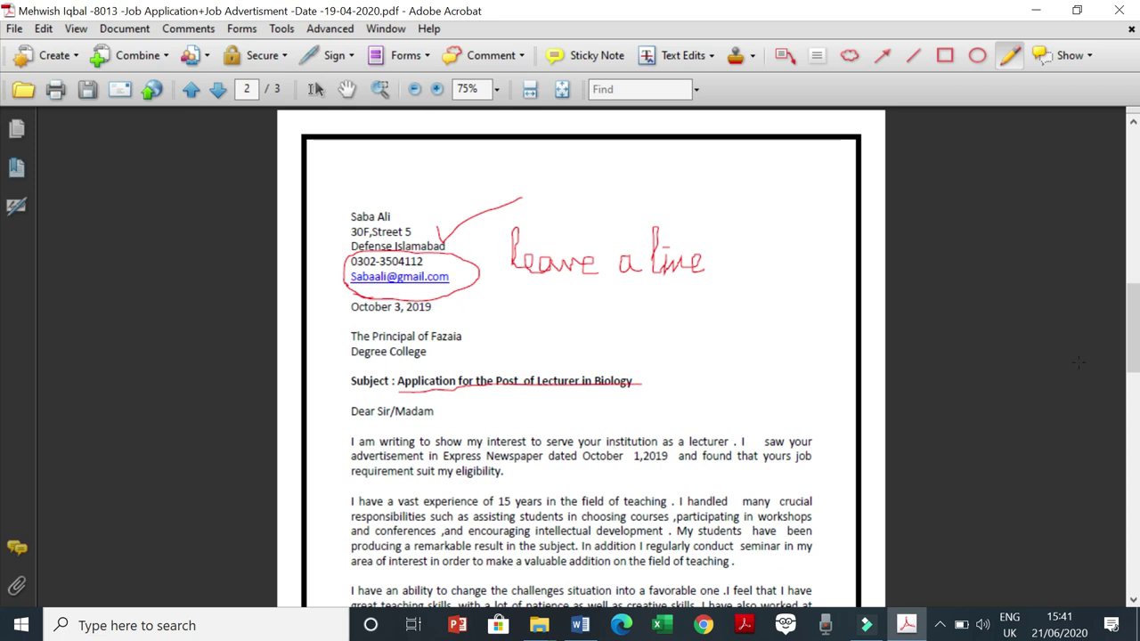
Draw red ticks over the first, second and fourth body paragraphs and a question mark beside the closing signature name.
scroll(1135, 368, "down", 3)
scroll(1135, 367, "down", 2)
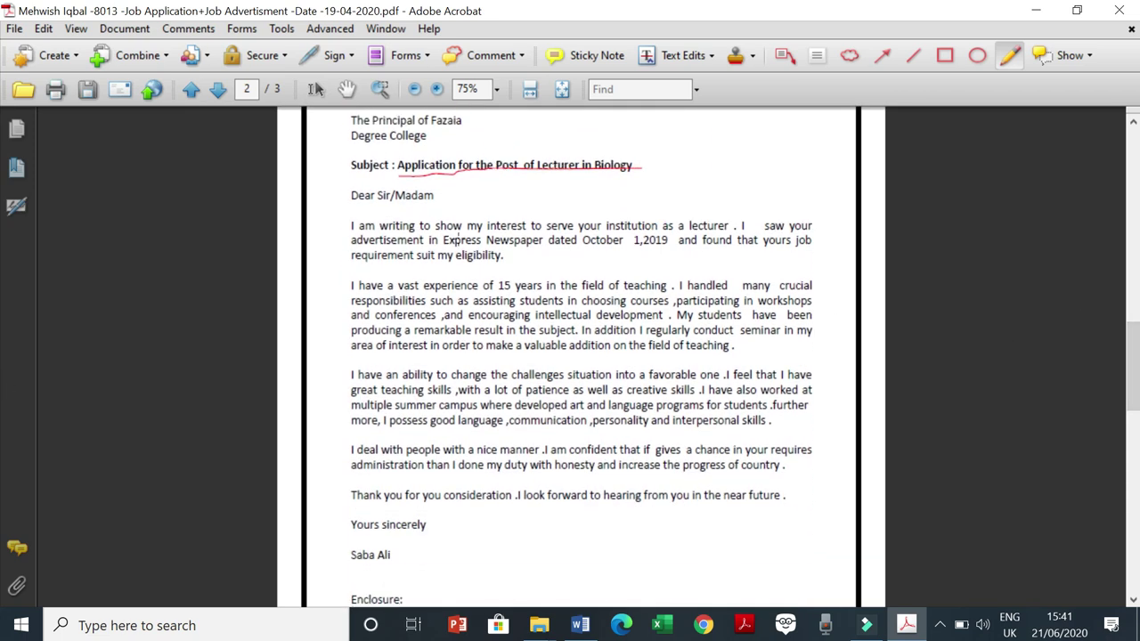
left_click_drag(449, 244, 599, 178)
left_click_drag(504, 344, 594, 306)
mouse_move(482, 467)
left_mouse_down()
mouse_move(495, 483)
mouse_move(567, 437)
left_mouse_up()
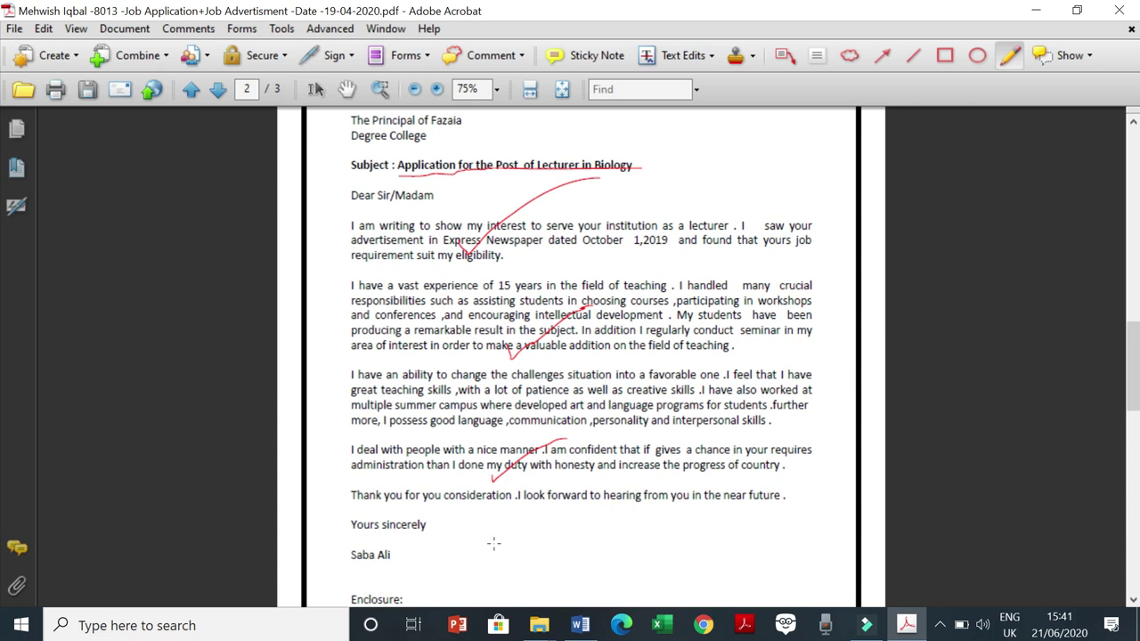
left_click_drag(1136, 370, 1137, 397)
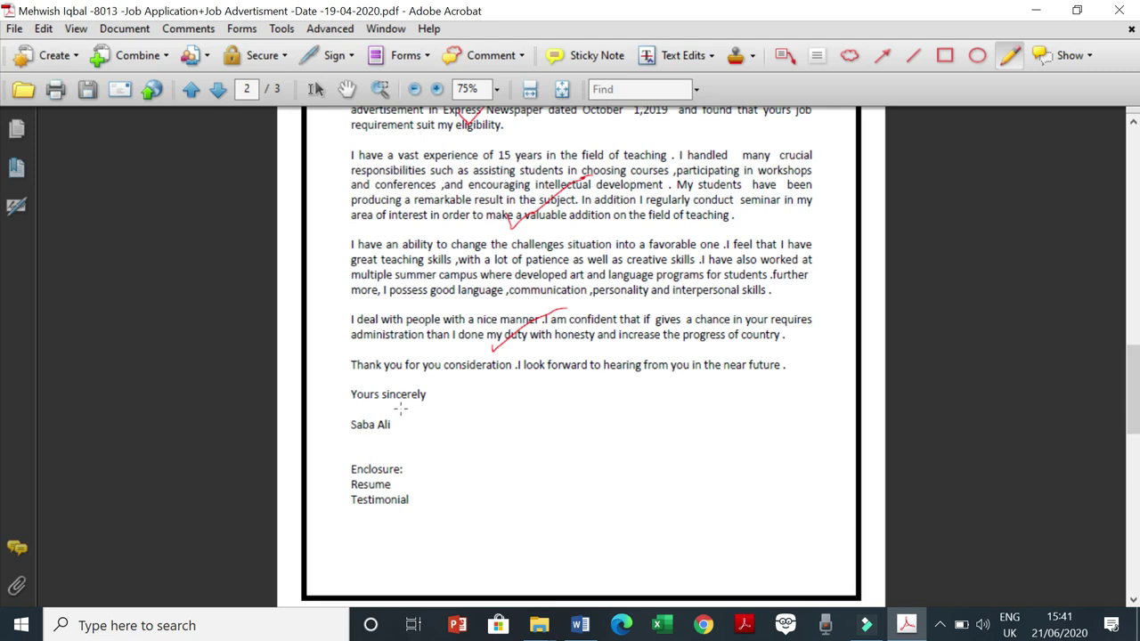
mouse_move(401, 409)
left_mouse_down()
mouse_move(417, 400)
mouse_move(405, 438)
left_mouse_up()
Add a sticky note reading "Leave a line" beside the circled contact details in the letter's heading.
scroll(2, 365, "up", 10)
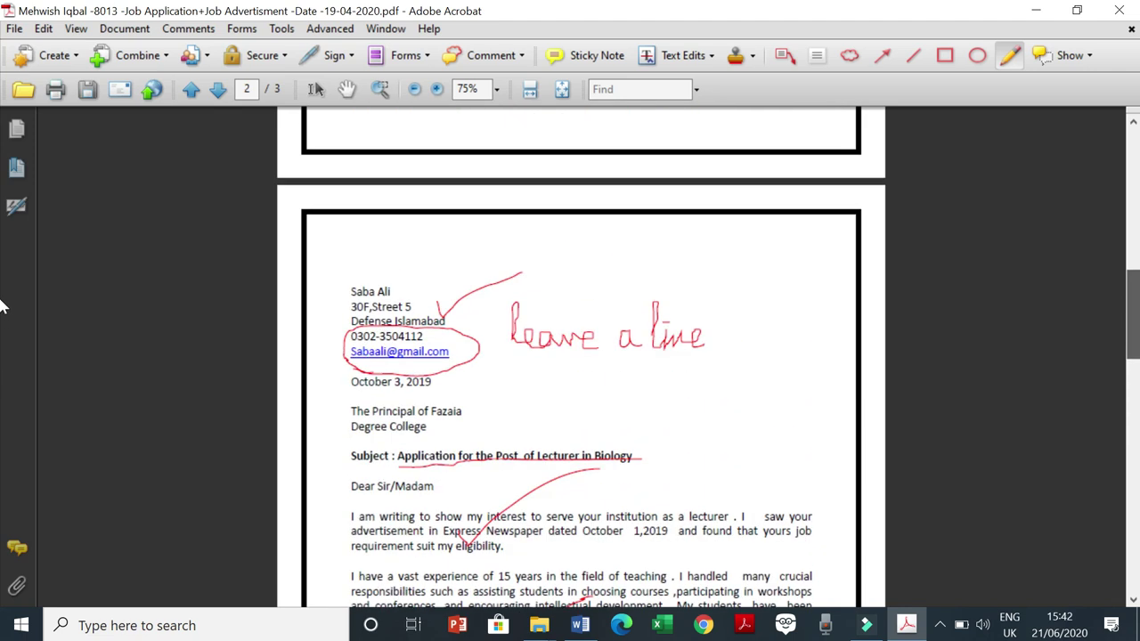
scroll(2, 297, "up", 3)
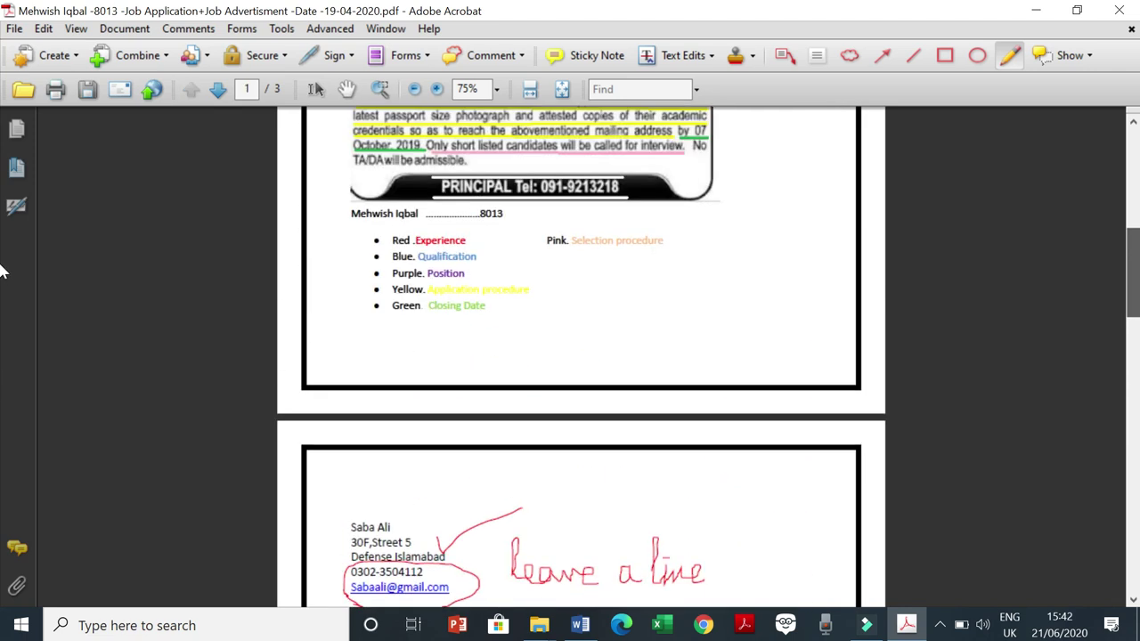
scroll(2, 265, "up", 2)
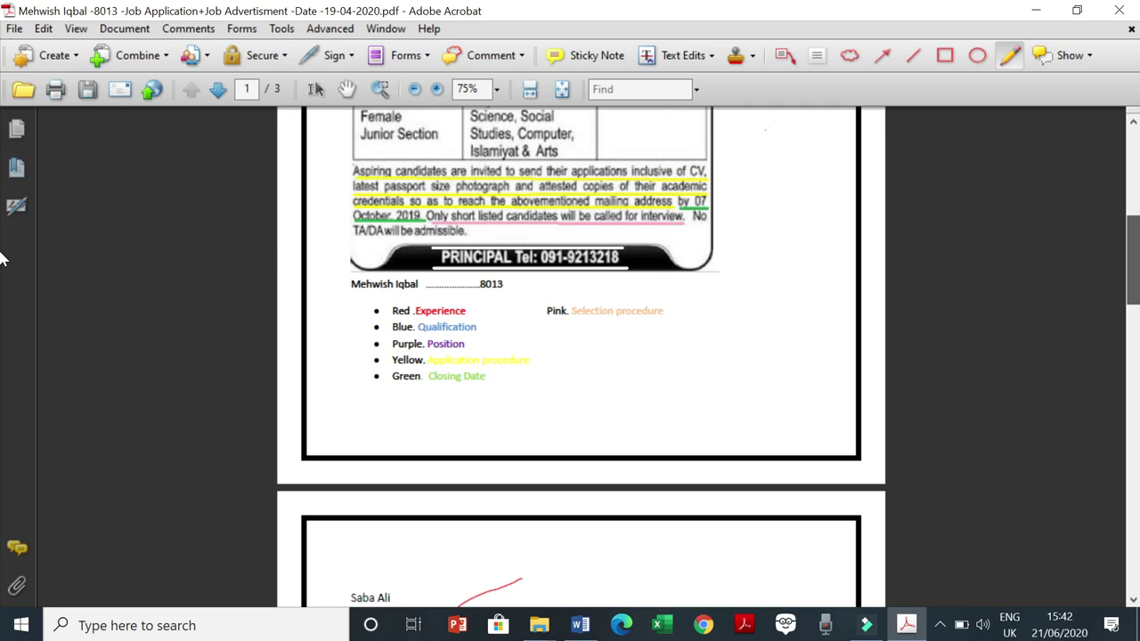
scroll(2, 258, "down", 6)
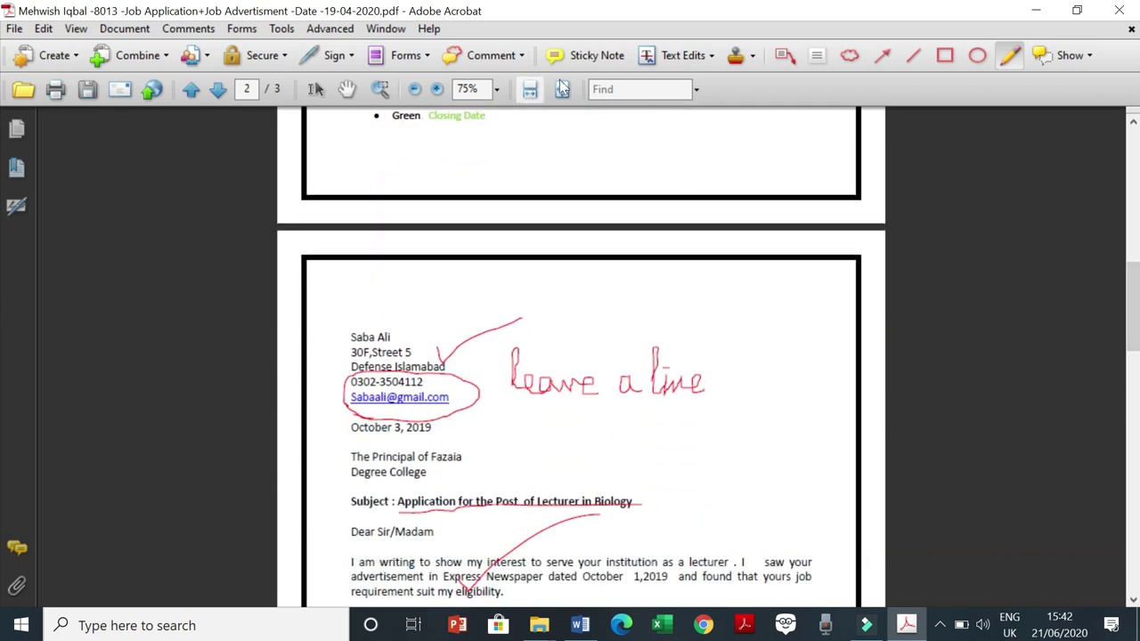
left_click(617, 59)
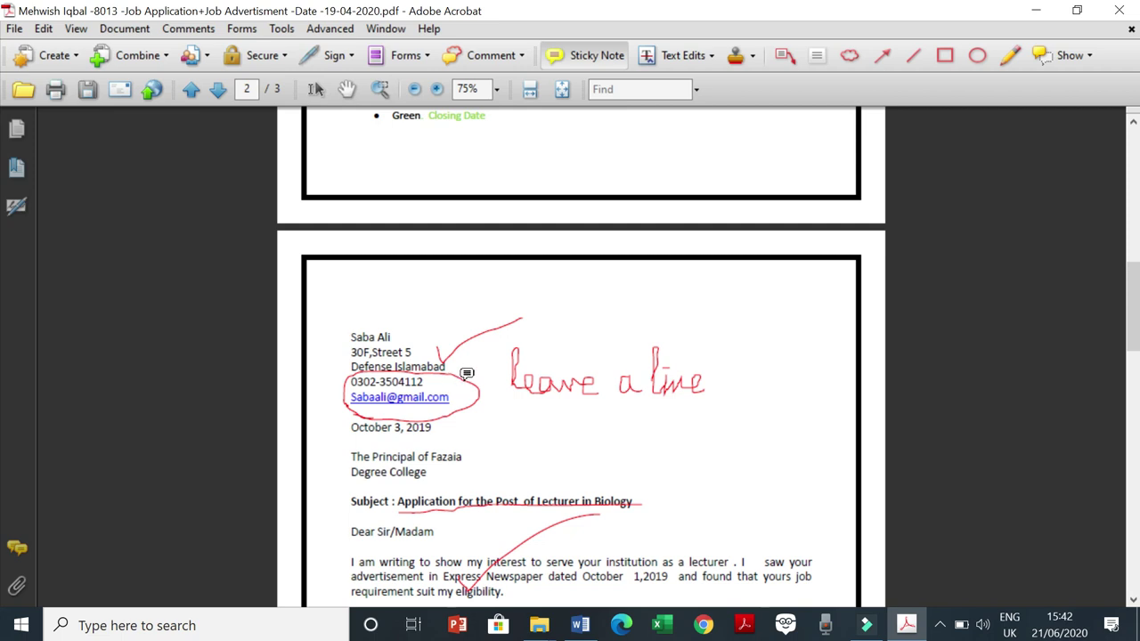
left_click(457, 365)
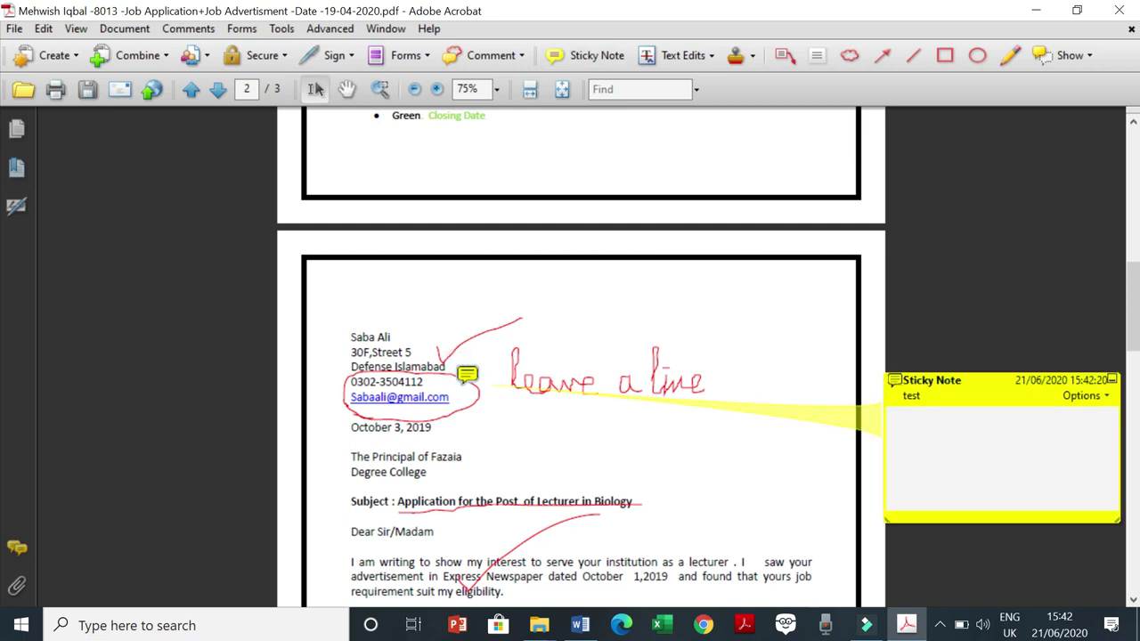
type("Leave a line")
left_click(576, 452)
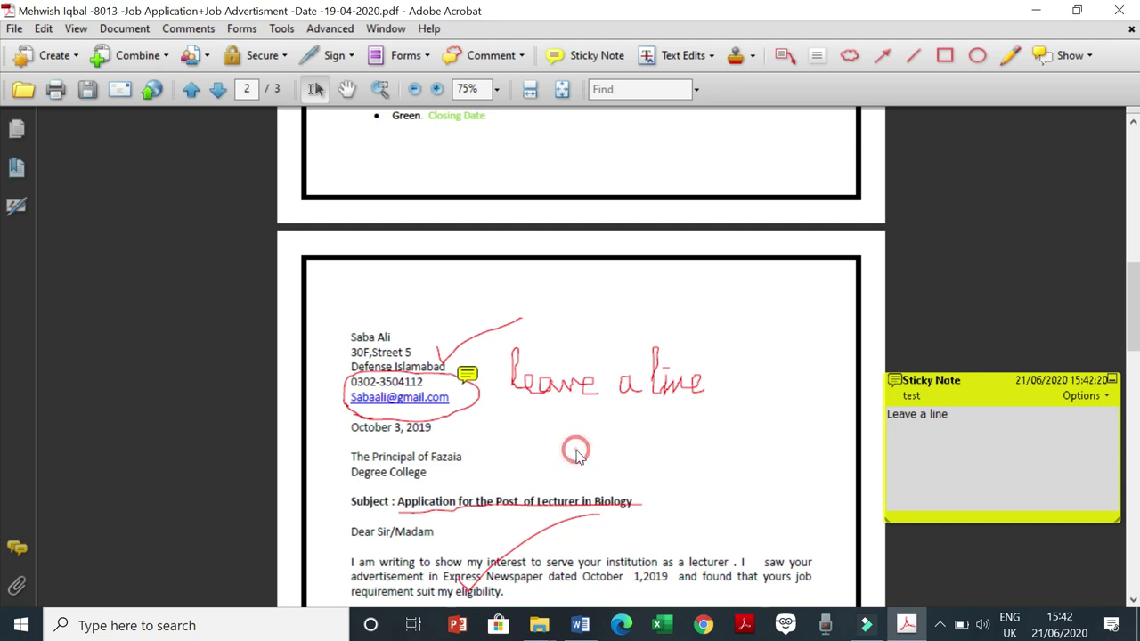
Add a sticky note reading "Underline the title" at the end of the letter's subject line.
left_click(652, 510)
left_click(557, 56)
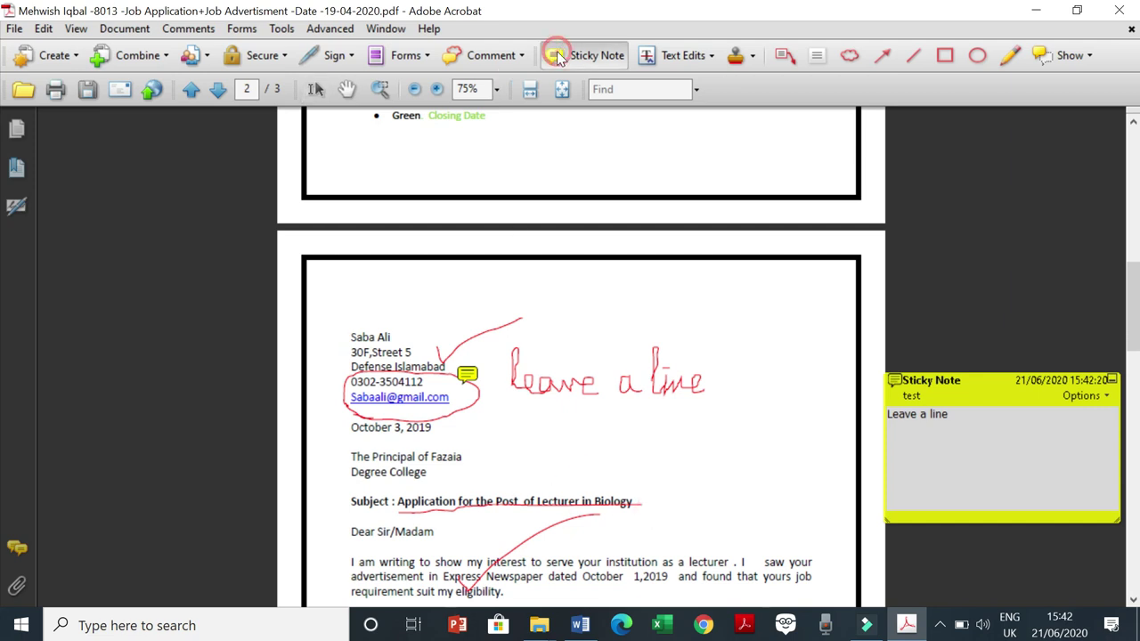
left_click(656, 497)
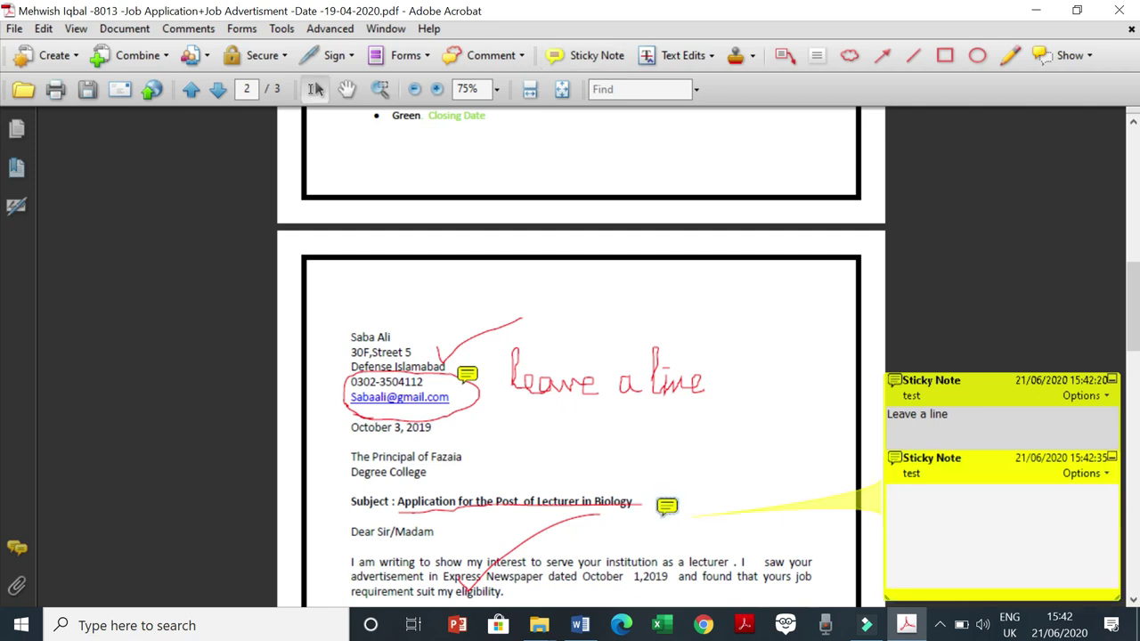
type("Underline the title")
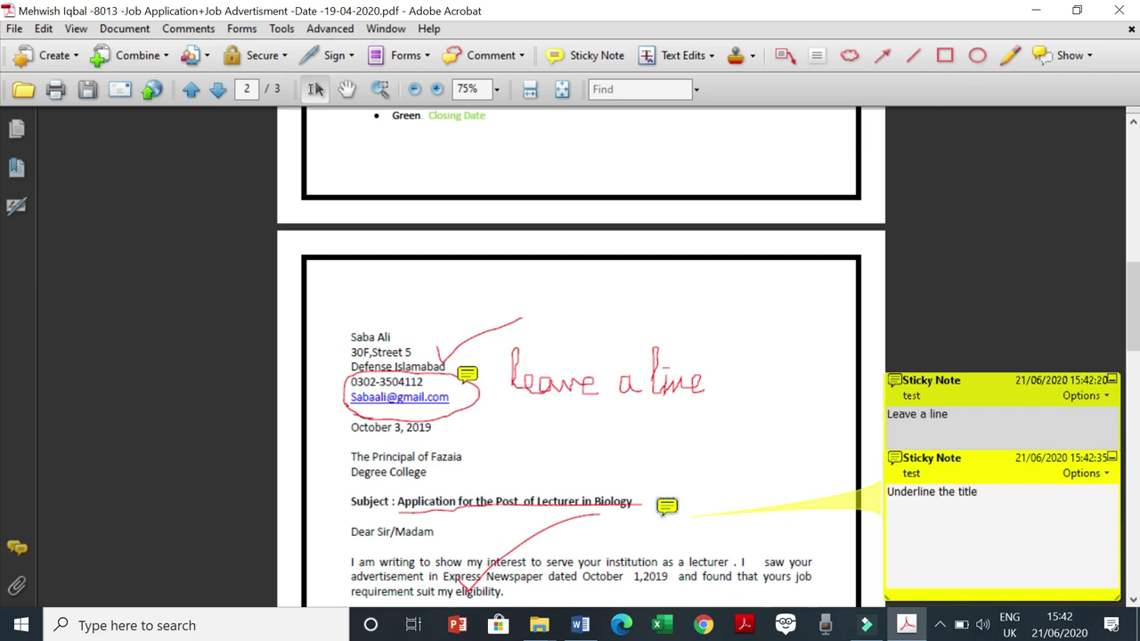
key("ctrl+Left")
key("ctrl+Left")
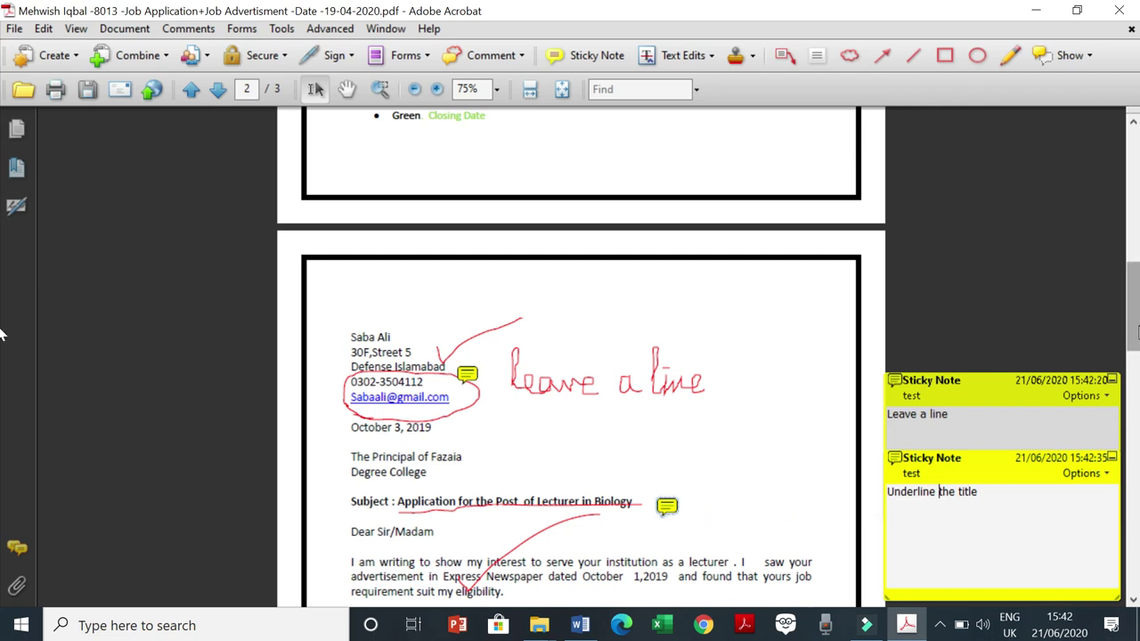
Place an empty sticky note beside the Enclosure list at the end of the letter.
scroll(0, 334, "down", 3)
scroll(0, 396, "down", 3)
scroll(0, 391, "down", 1)
scroll(0, 391, "up", 5)
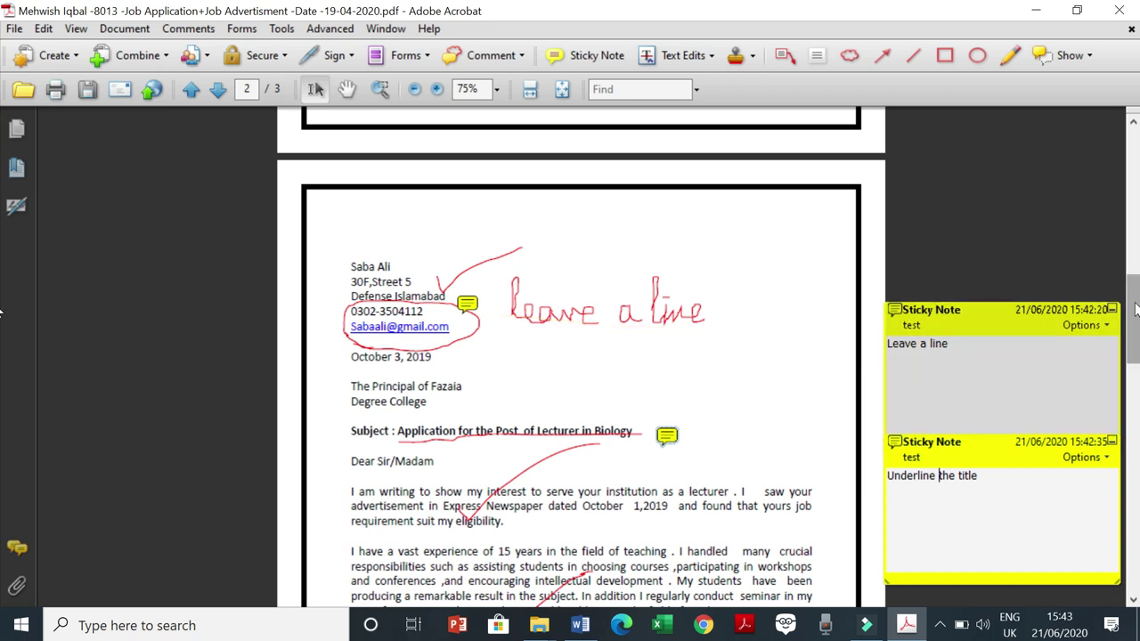
left_click_drag(1135, 309, 1135, 375)
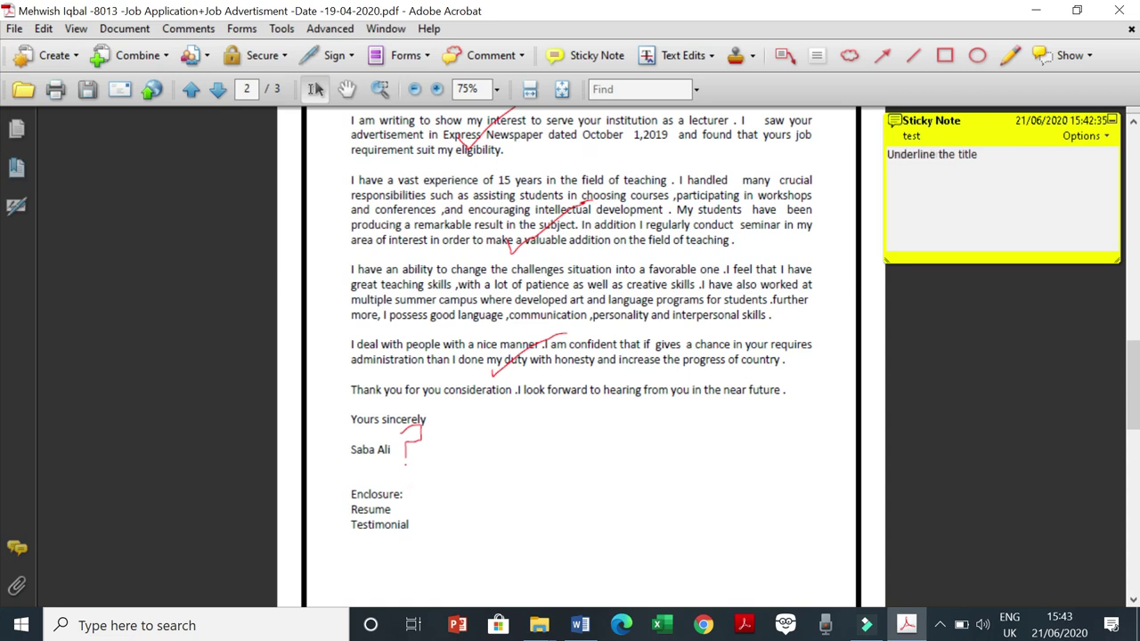
left_click(595, 61)
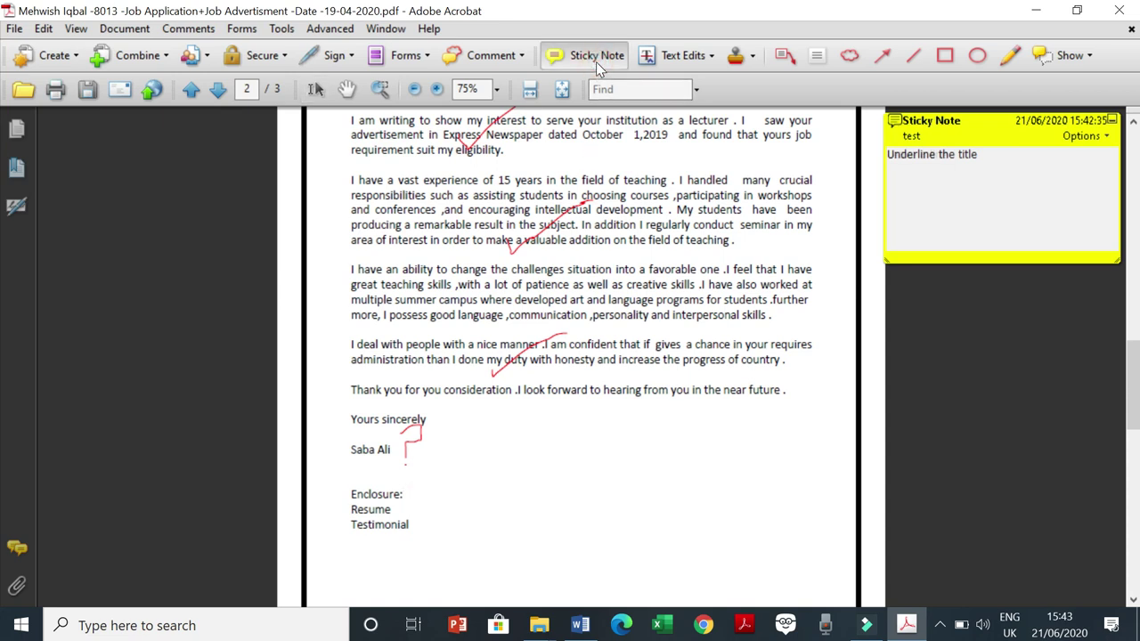
left_click(437, 502)
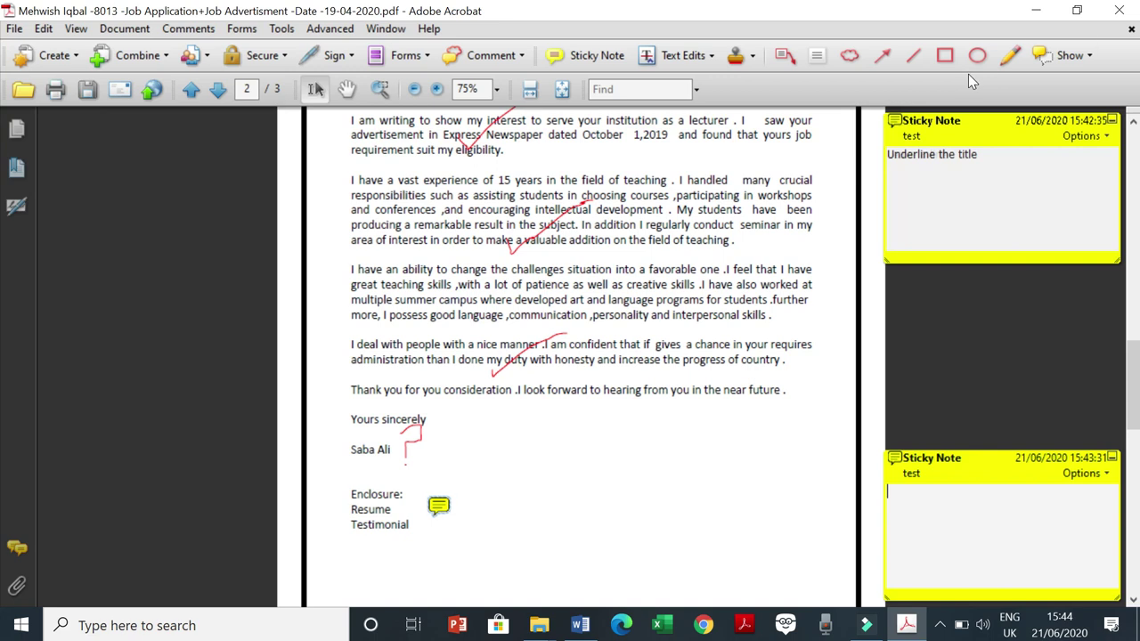
Close the annotated job application PDF and save its changes.
left_click(1123, 12)
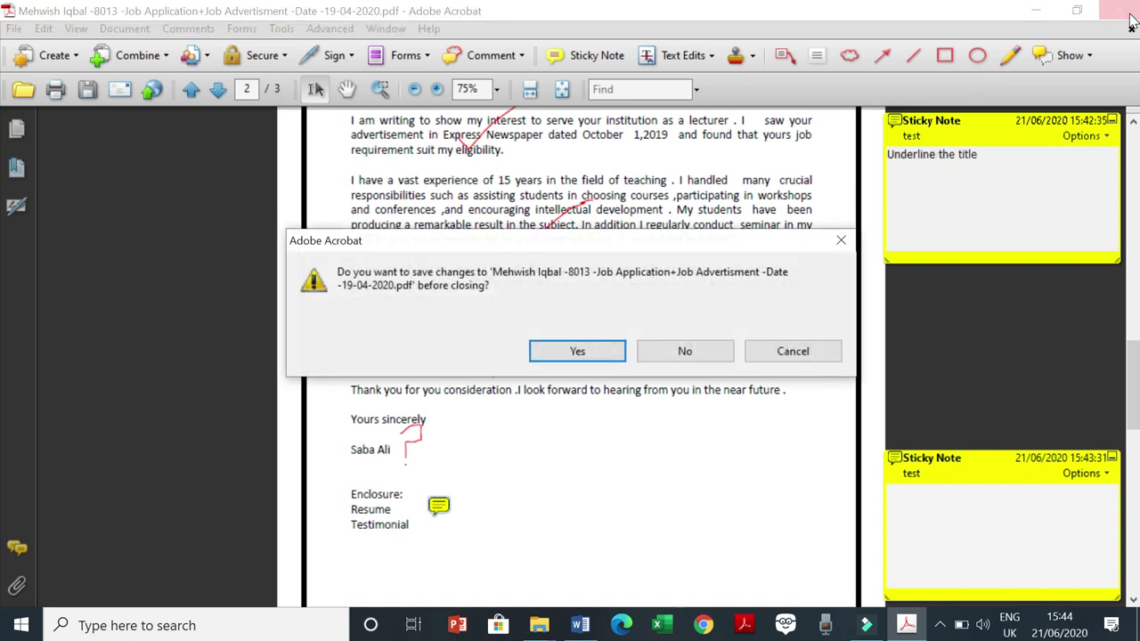
left_click(604, 364)
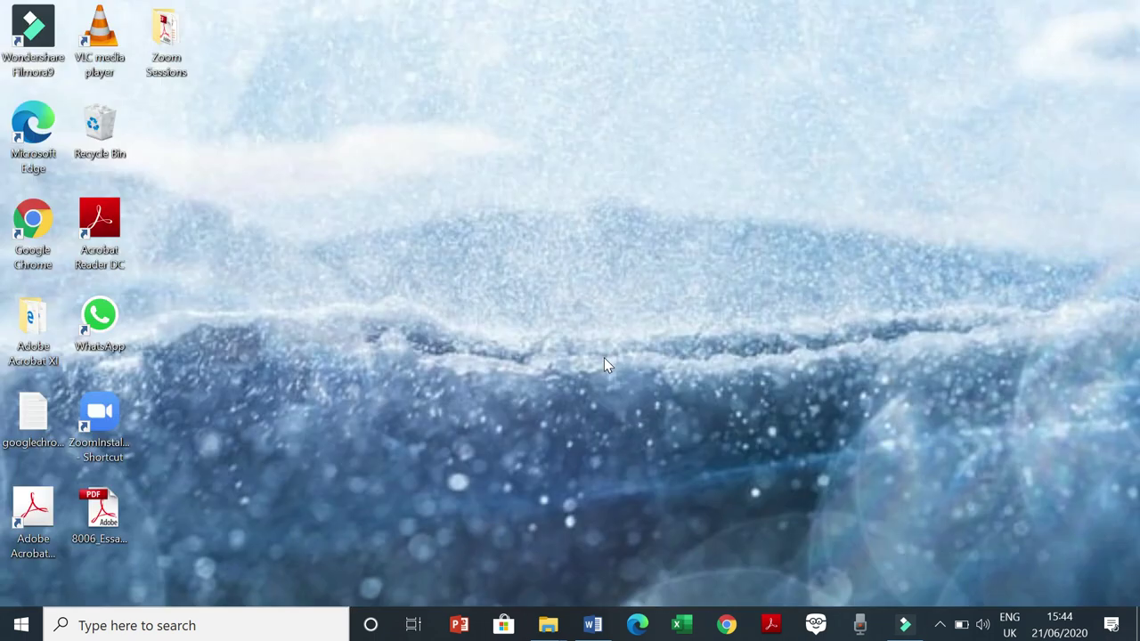
left_click(552, 630)
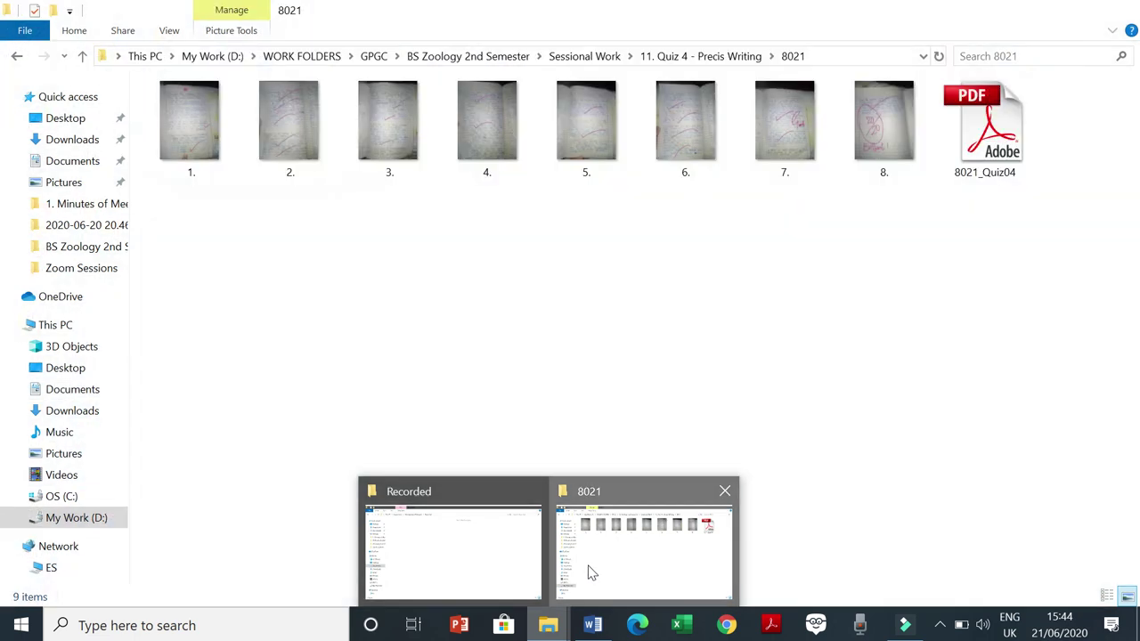
left_click(591, 573)
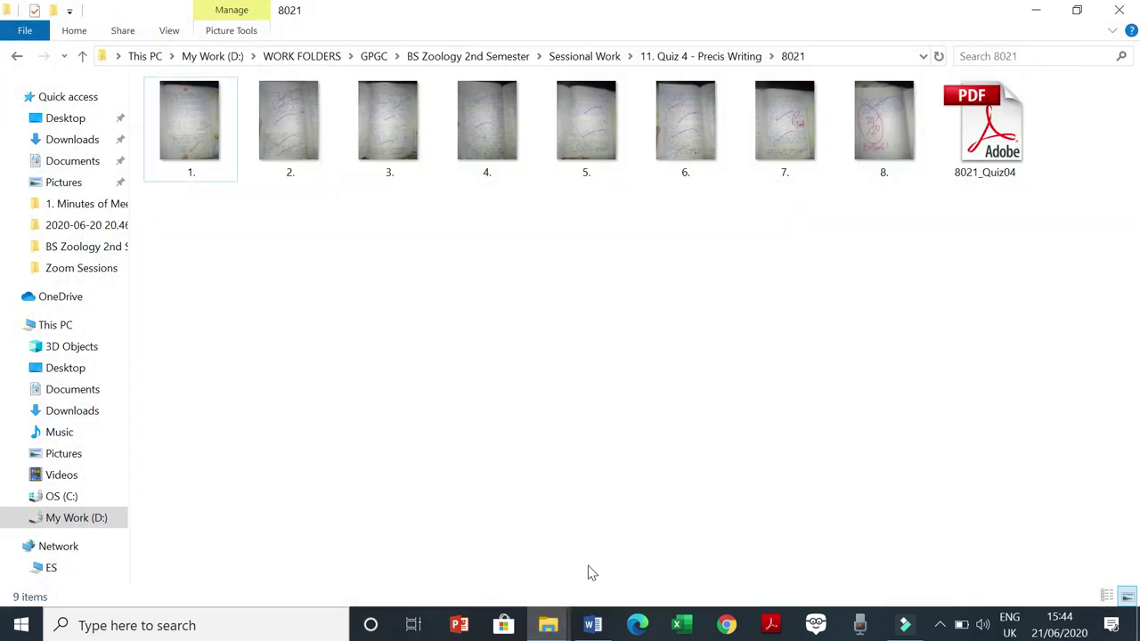
left_click(1036, 11)
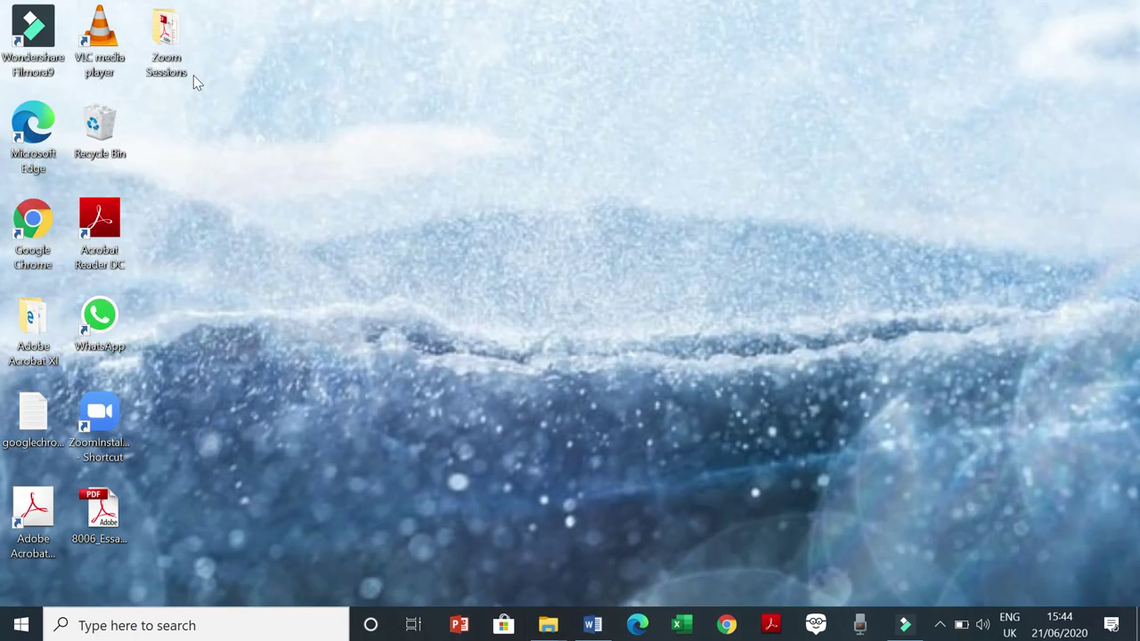
In BS Zoology 2nd Semester's Sessional Work, go to Assignment 3's 8013 folder and open the student's annotated job application PDF.
left_click(111, 125)
left_click(111, 125)
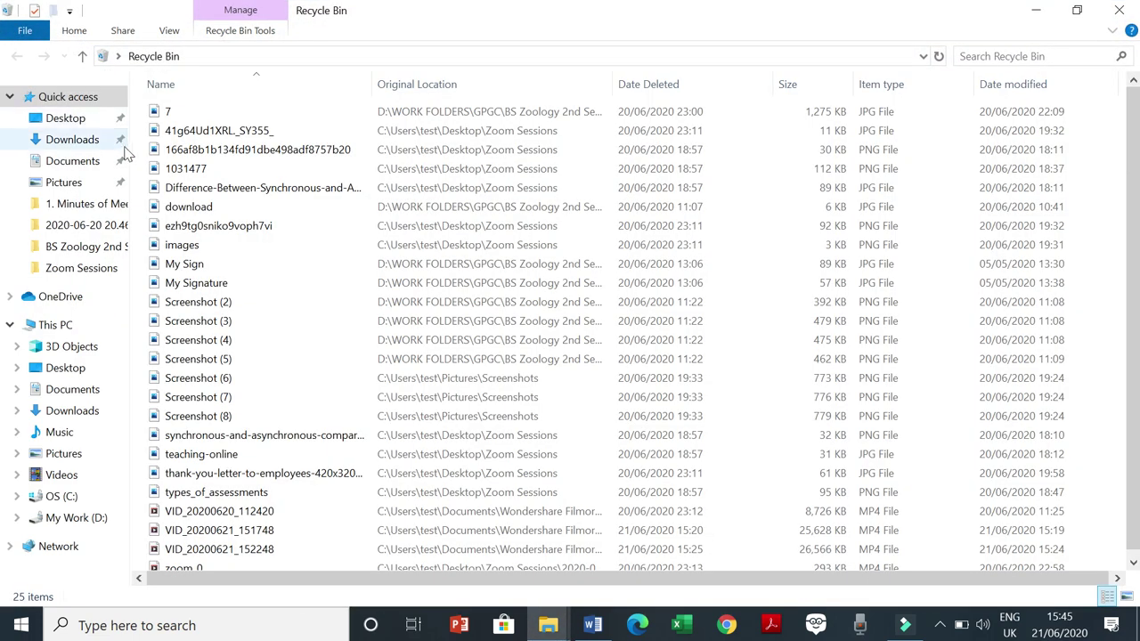
left_click(102, 249)
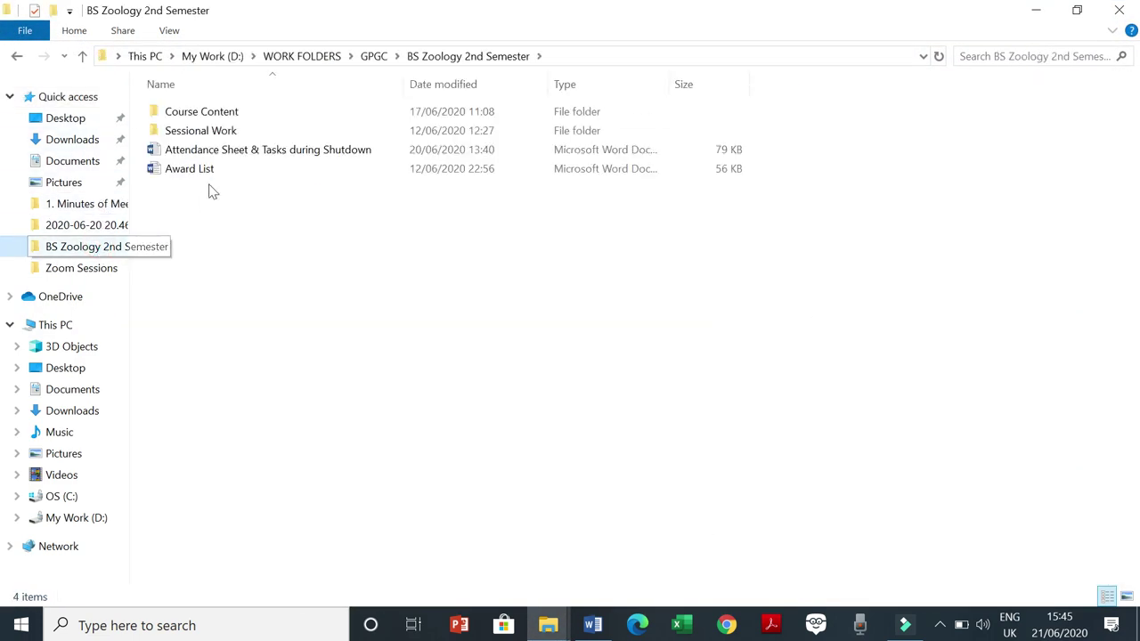
double_click(209, 134)
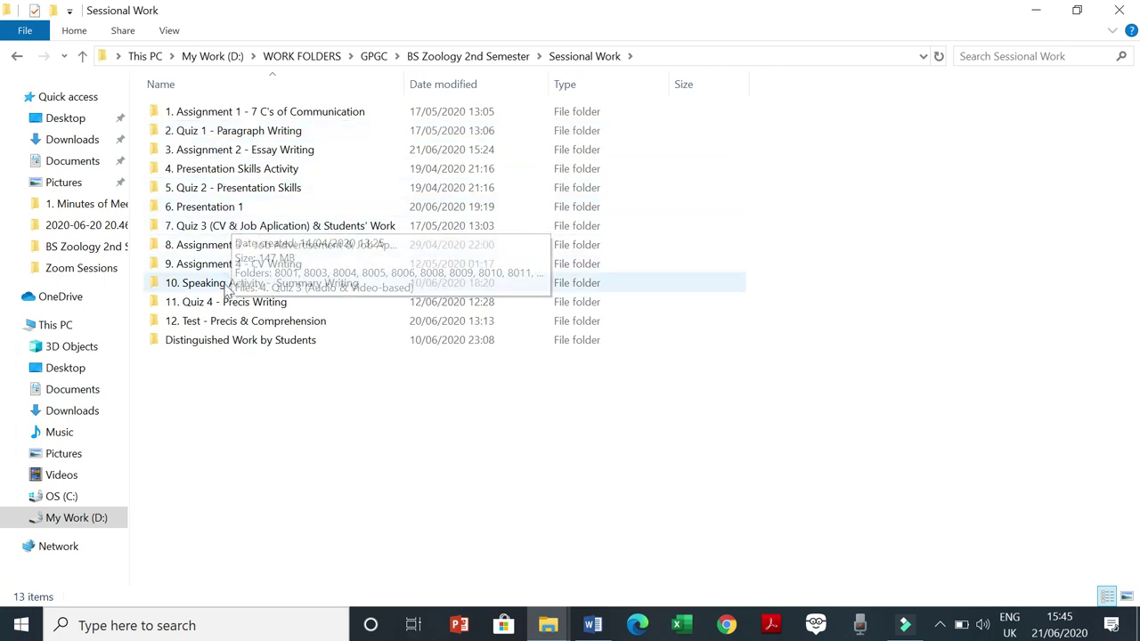
left_click(285, 252)
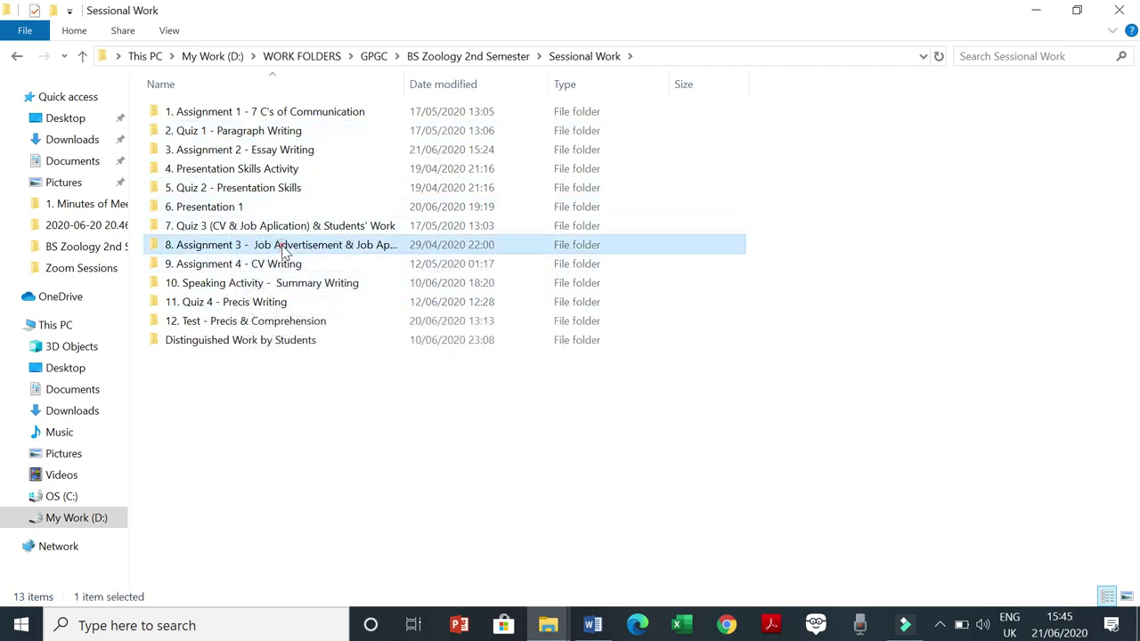
double_click(285, 252)
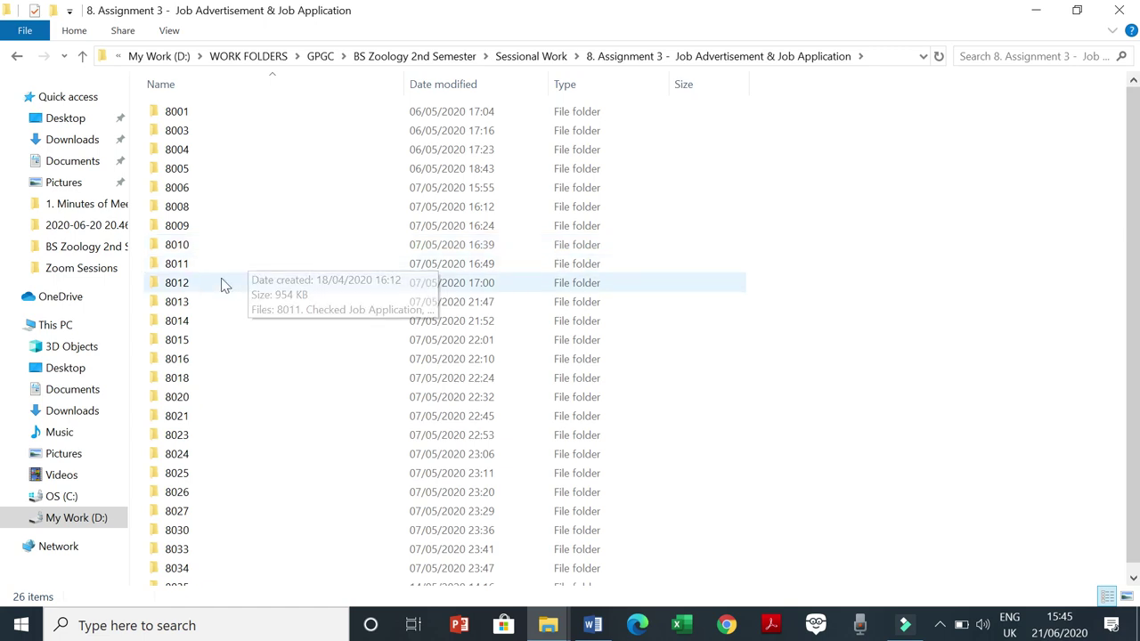
double_click(197, 305)
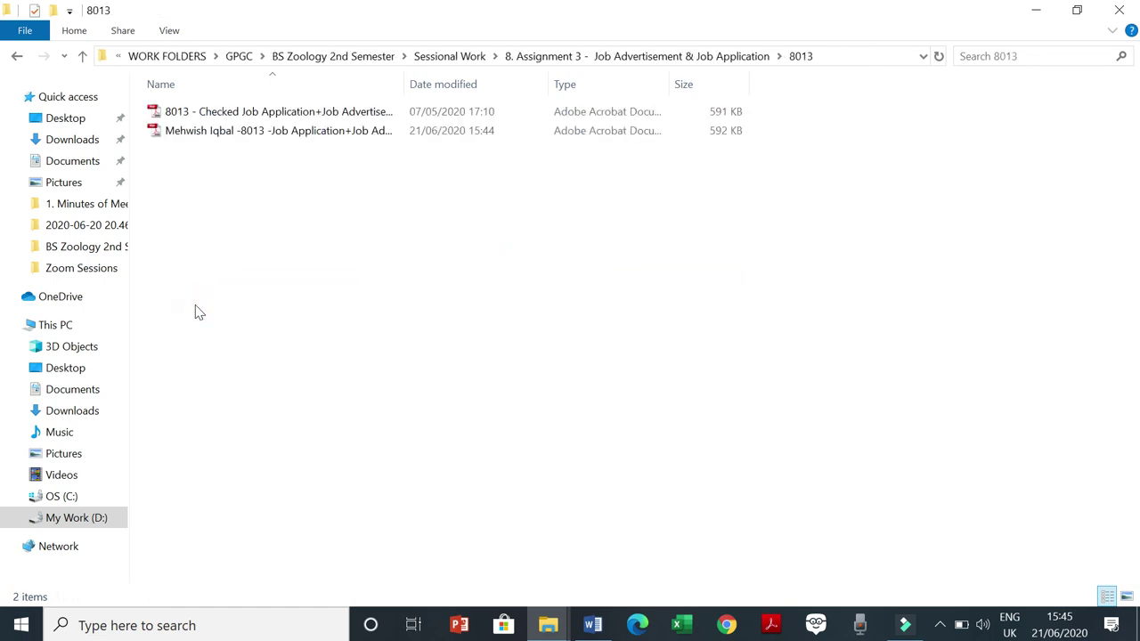
double_click(252, 130)
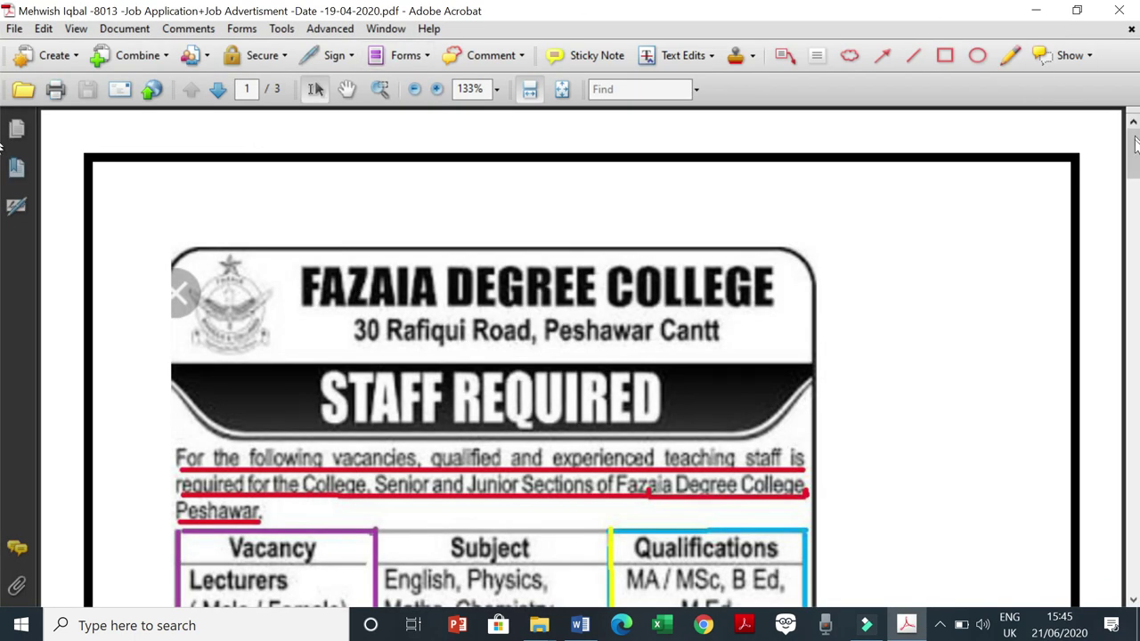
Review the pencil marks and sticky notes on the application letter at 100% zoom and close the PDF.
left_click_drag(1135, 147, 2, 300)
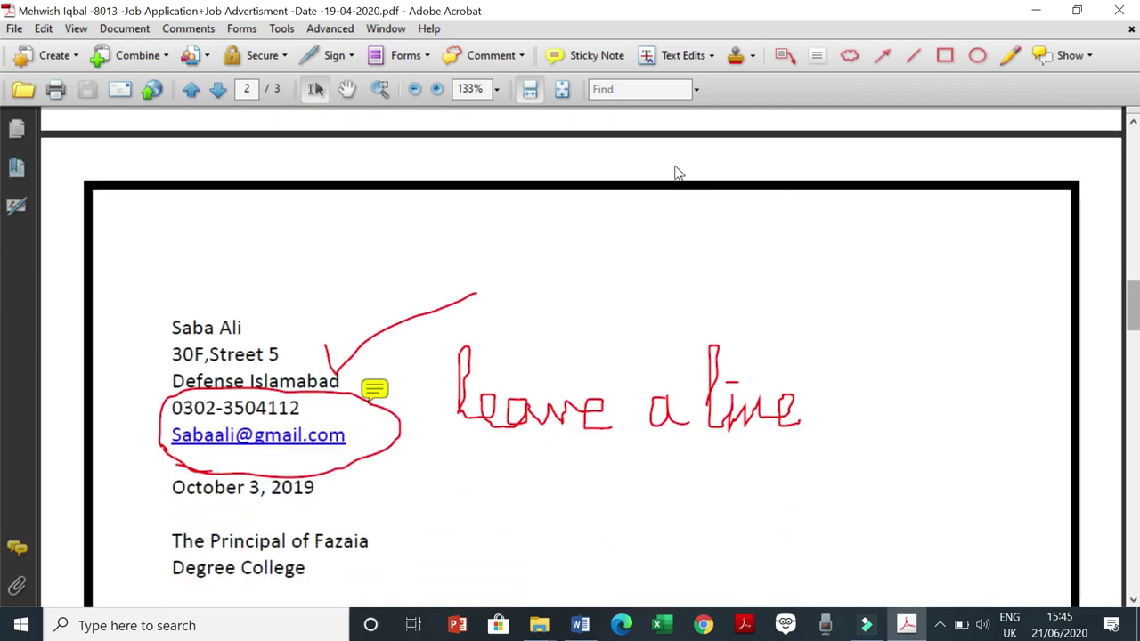
left_click(418, 93)
left_click(416, 90)
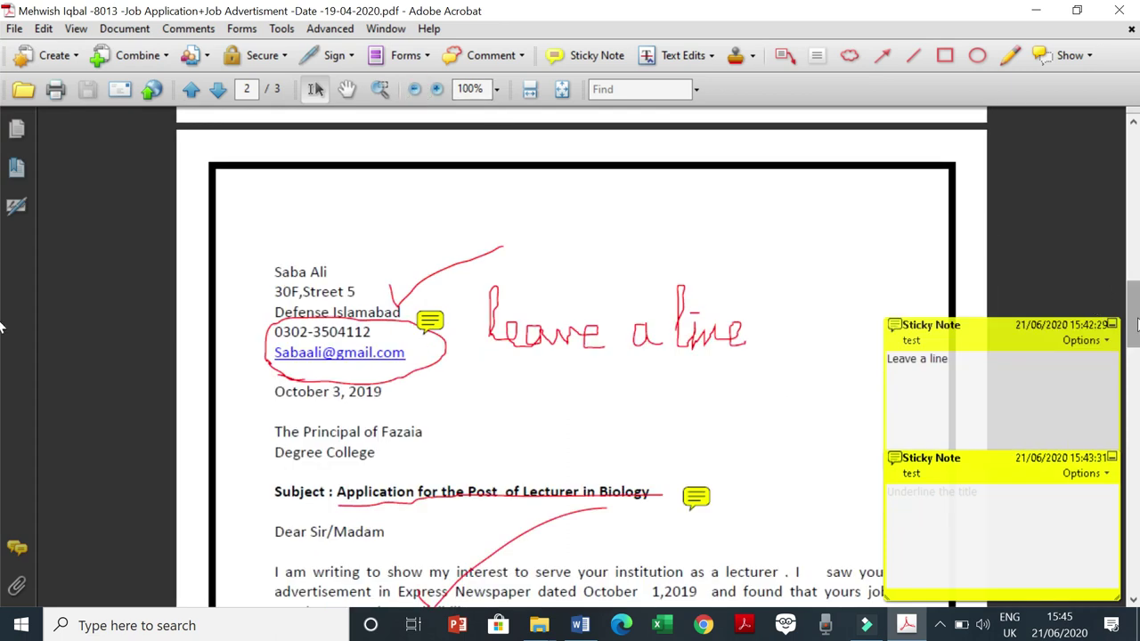
scroll(2, 356, "down", 4)
scroll(2, 361, "down", 2)
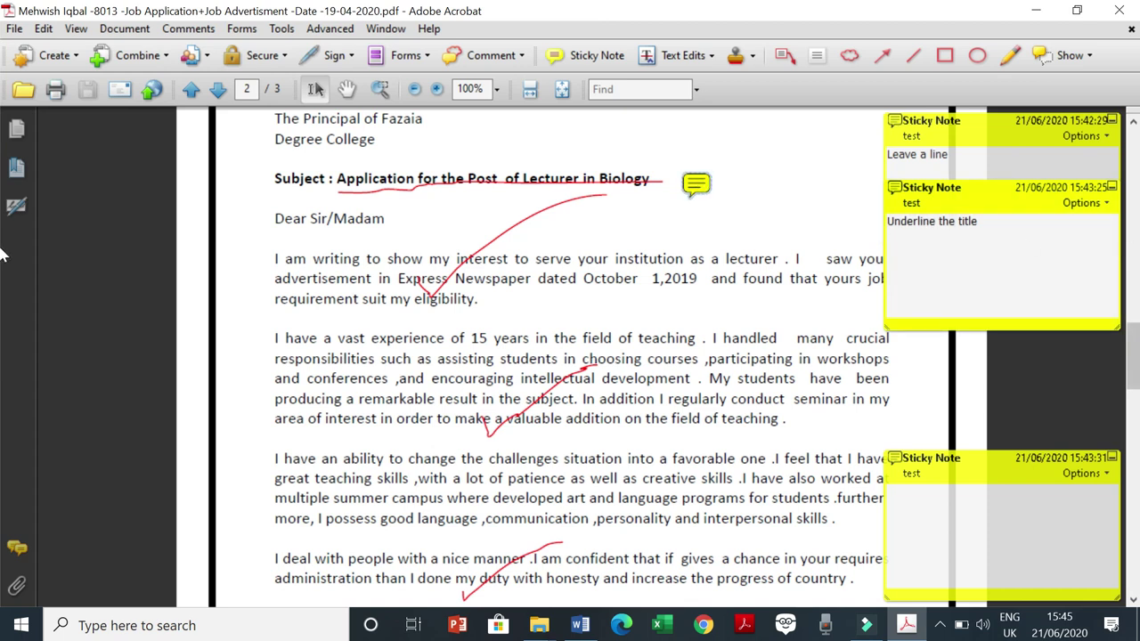
scroll(1, 392, "down", 4)
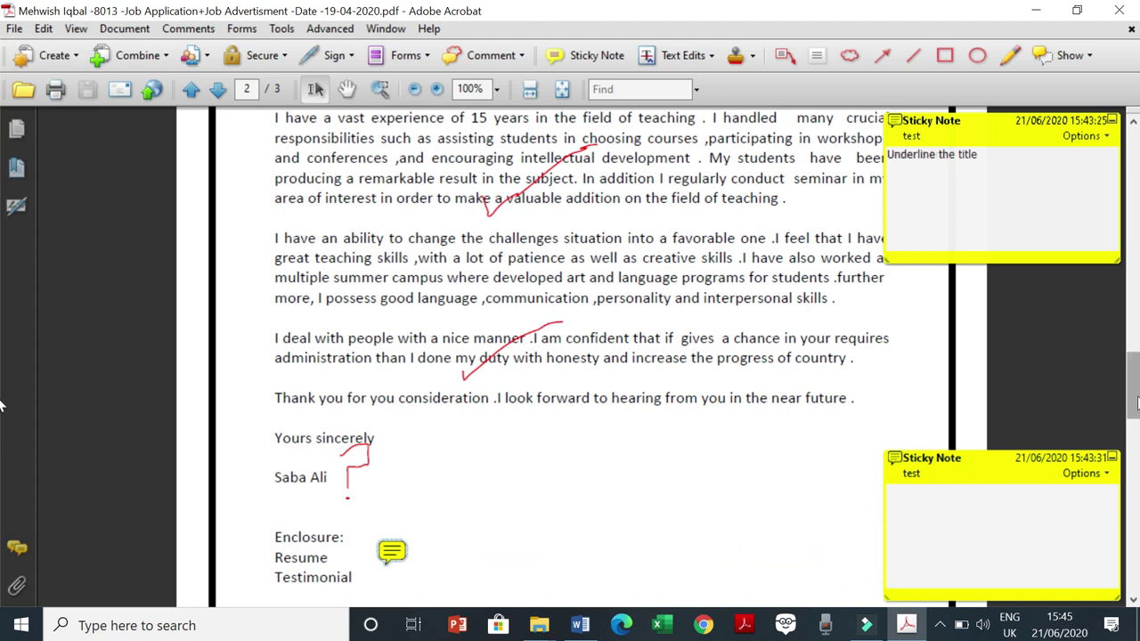
scroll(1, 418, "up", 10)
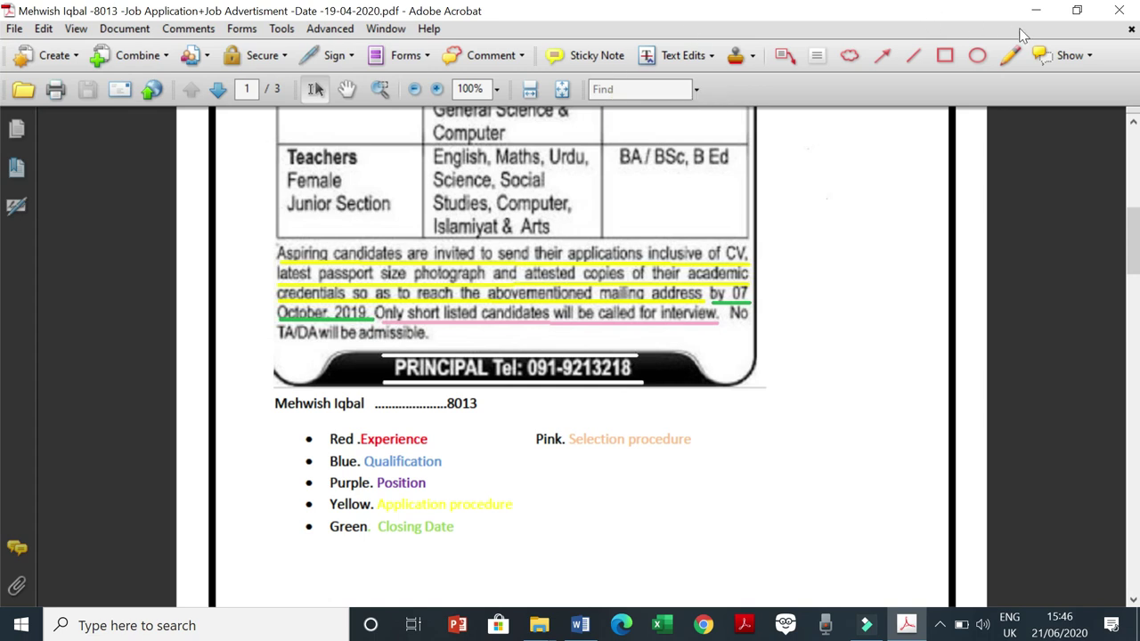
left_click(1110, 24)
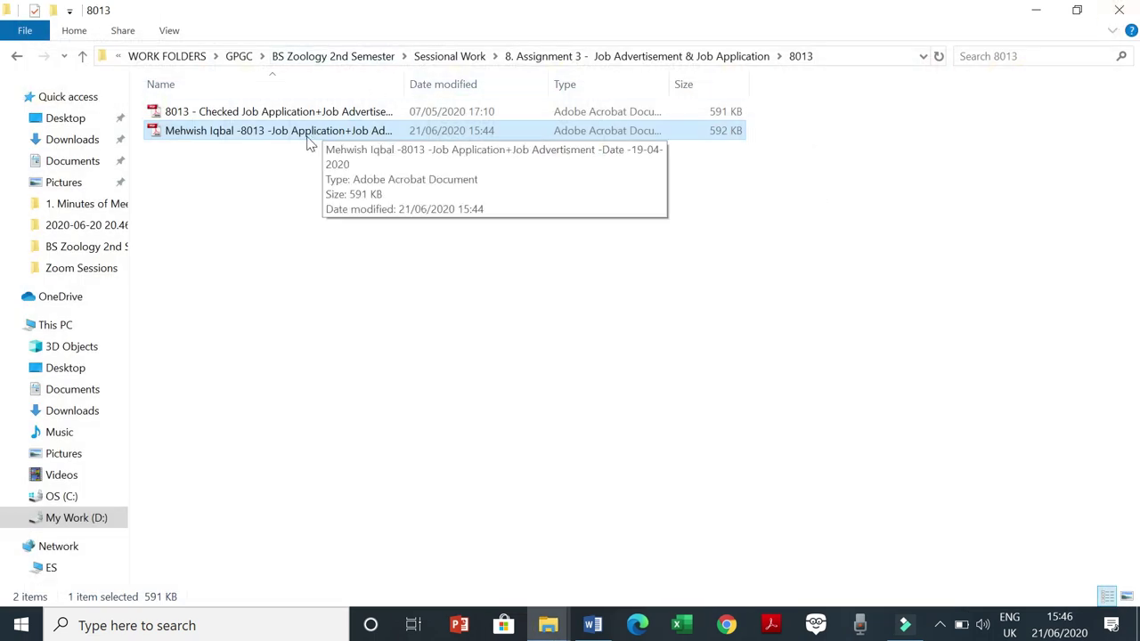
Delete the newly annotated job application PDF from the 8013 folder, keeping the earlier checked copy.
left_click(306, 135)
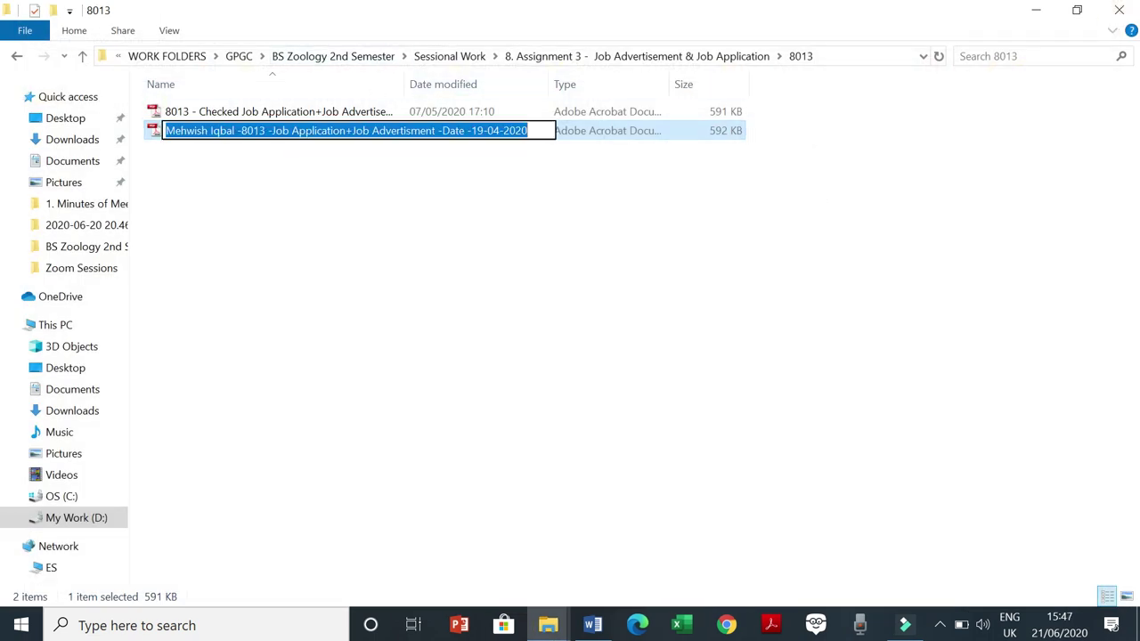
right_click(307, 135)
left_click(268, 189)
left_click(264, 140)
right_click(265, 135)
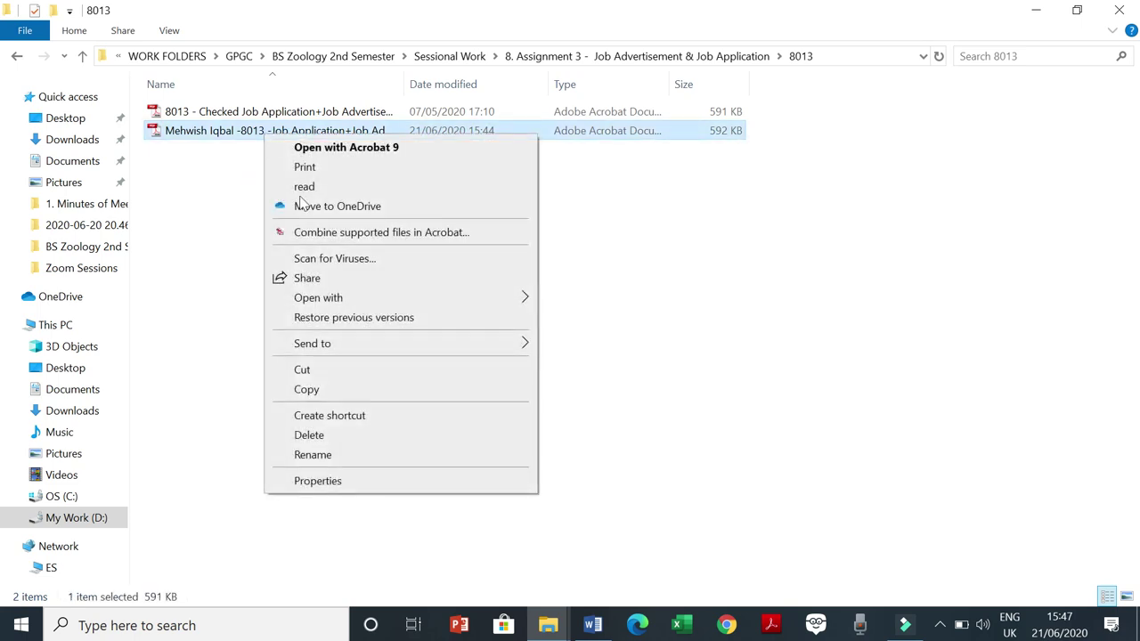
left_click(311, 434)
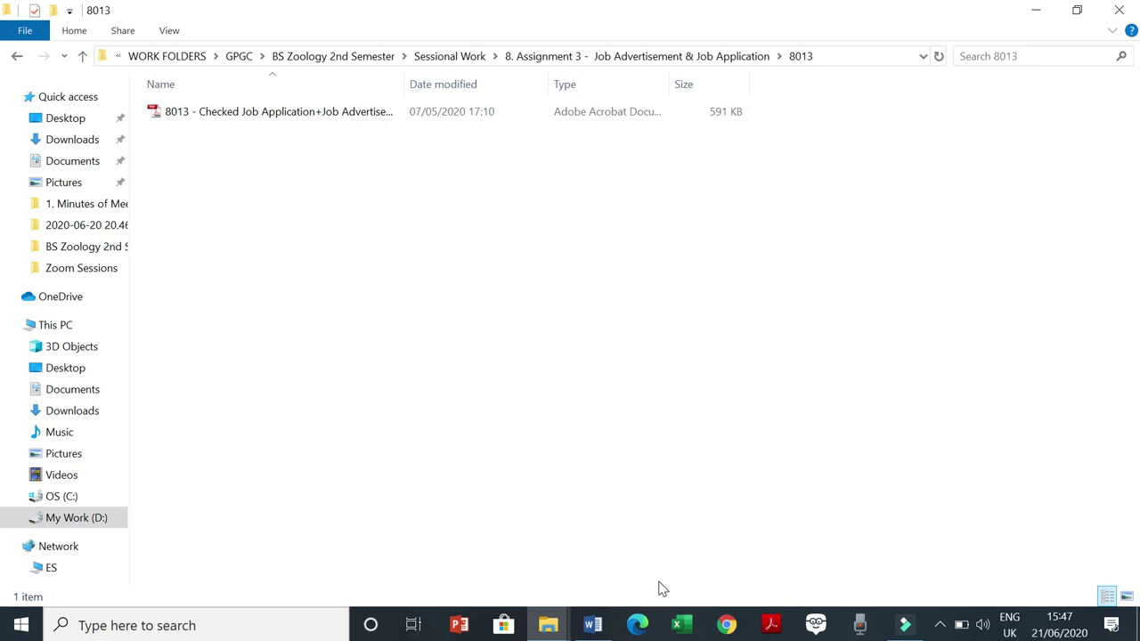
Open the first marked page photo from the 8021 folder of 11. Quiz 4 - Precis Writing.
left_click(81, 56)
left_click(81, 63)
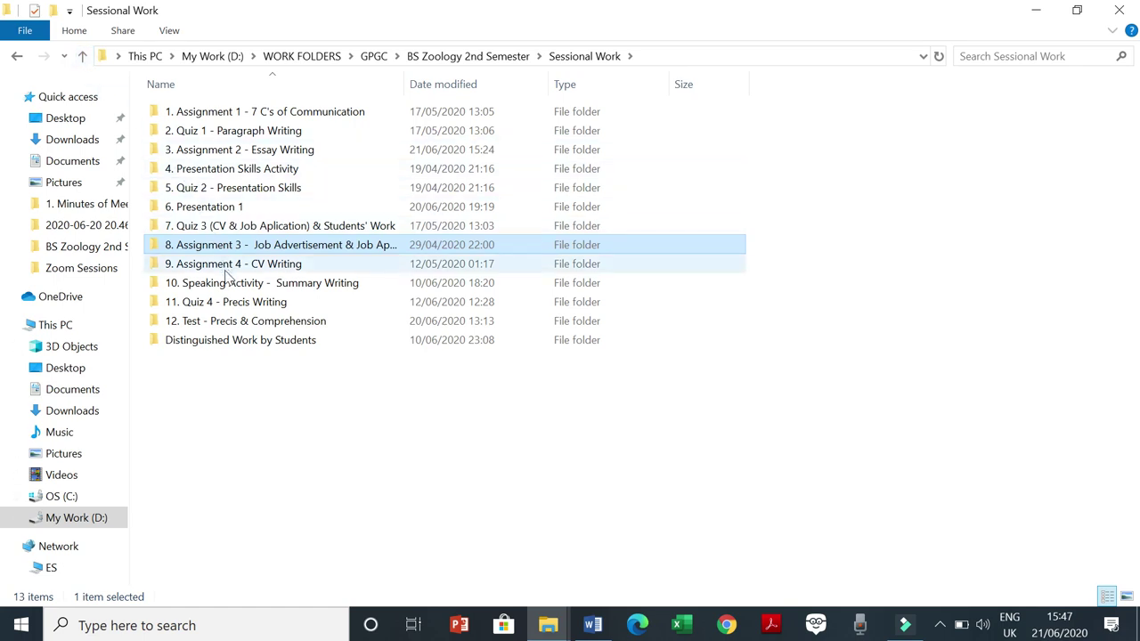
double_click(210, 303)
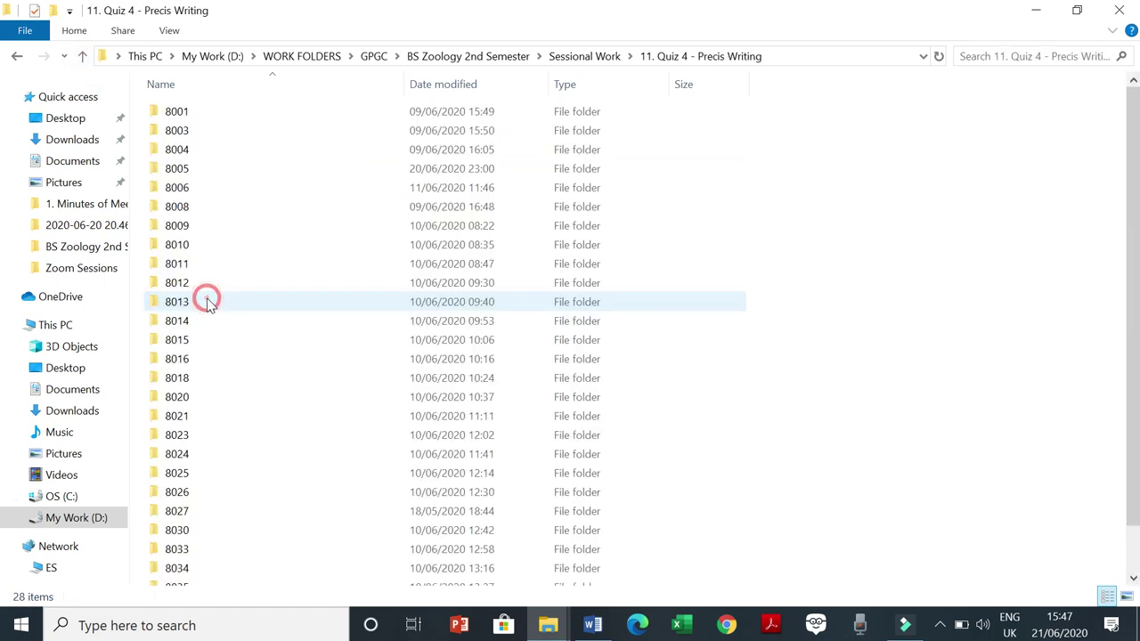
left_click(190, 424)
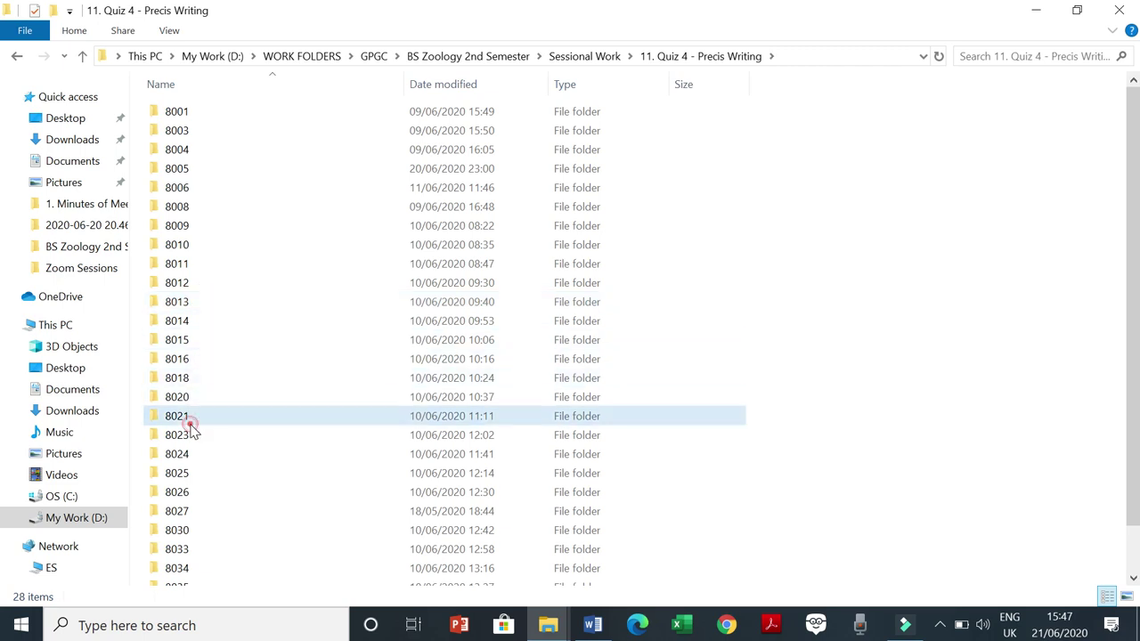
double_click(189, 424)
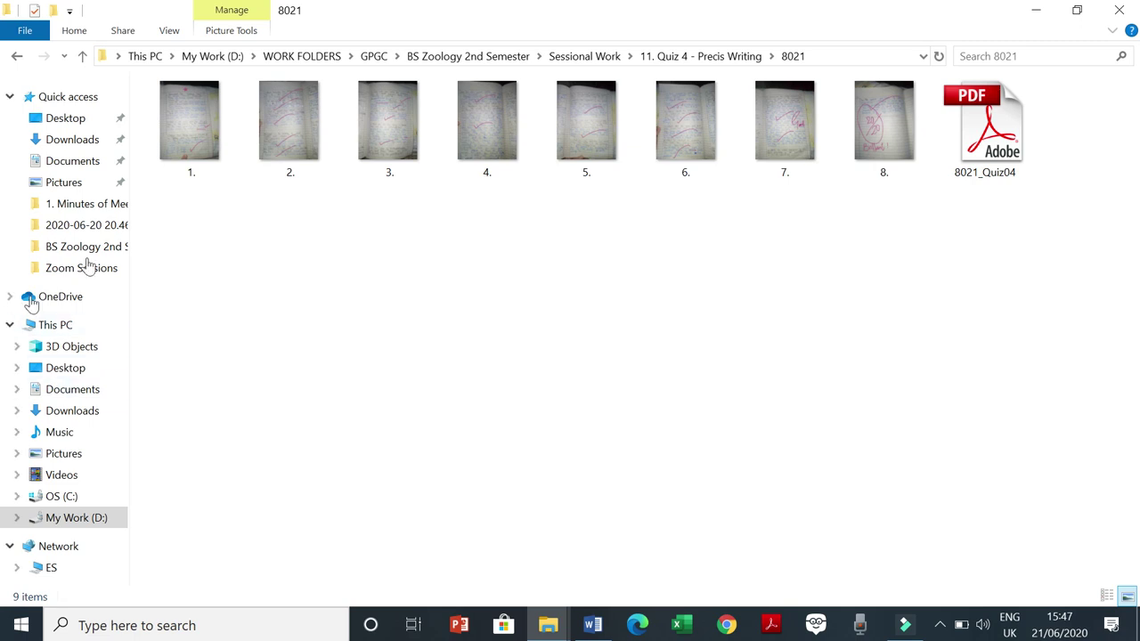
double_click(191, 148)
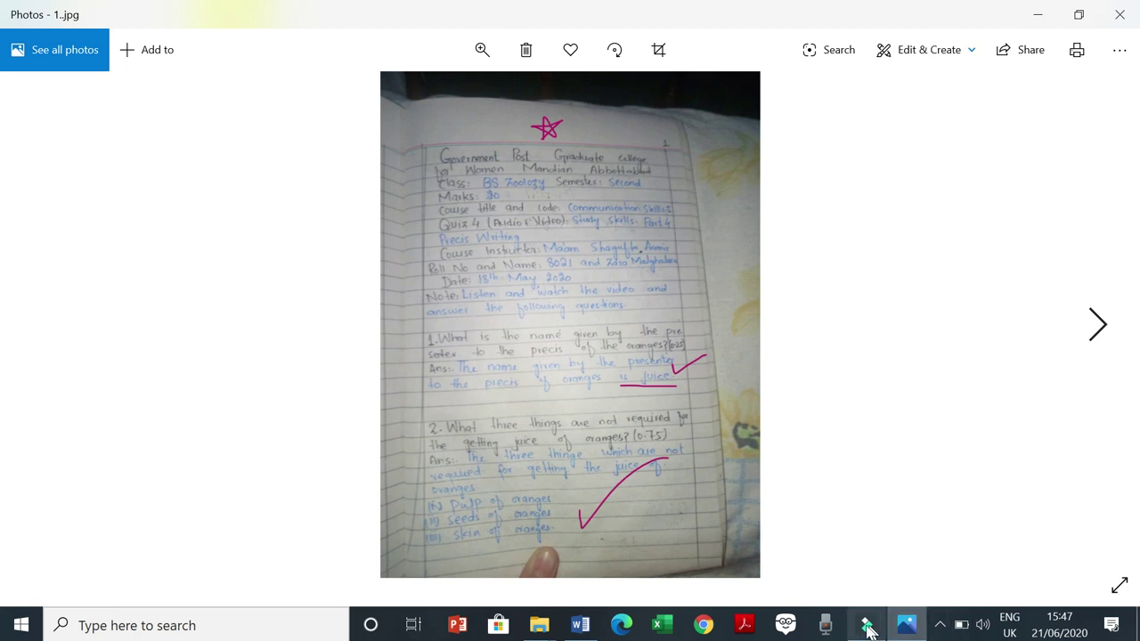
Examine the ticks and underlines on the quiz photos up to page 5 and return to page 1.
left_click(1099, 327)
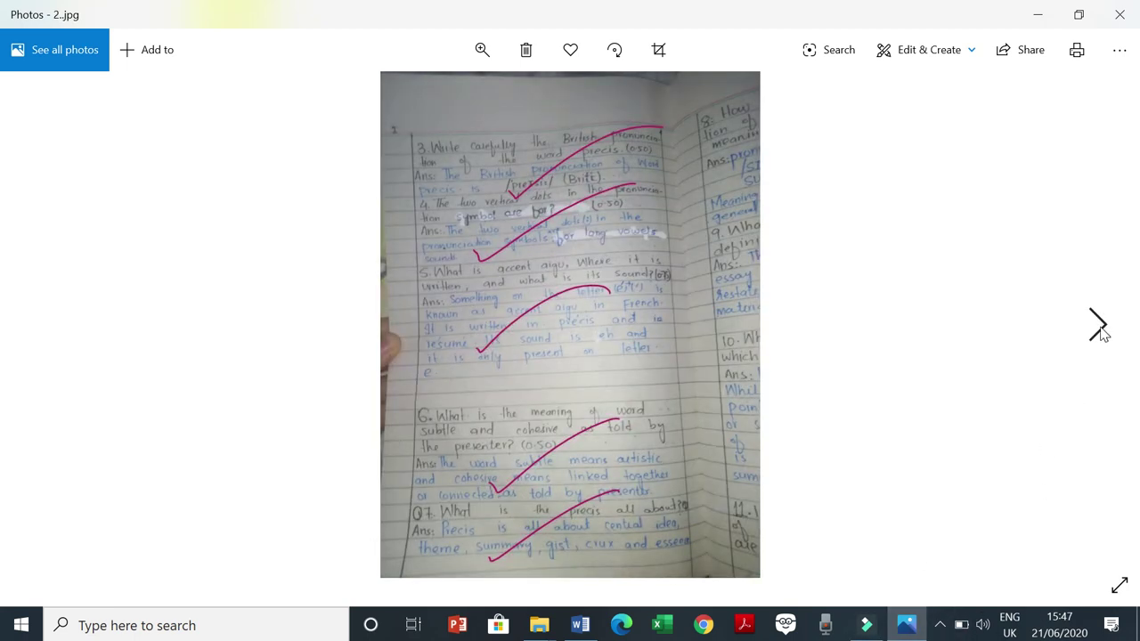
left_click(1099, 327)
left_click(1099, 327)
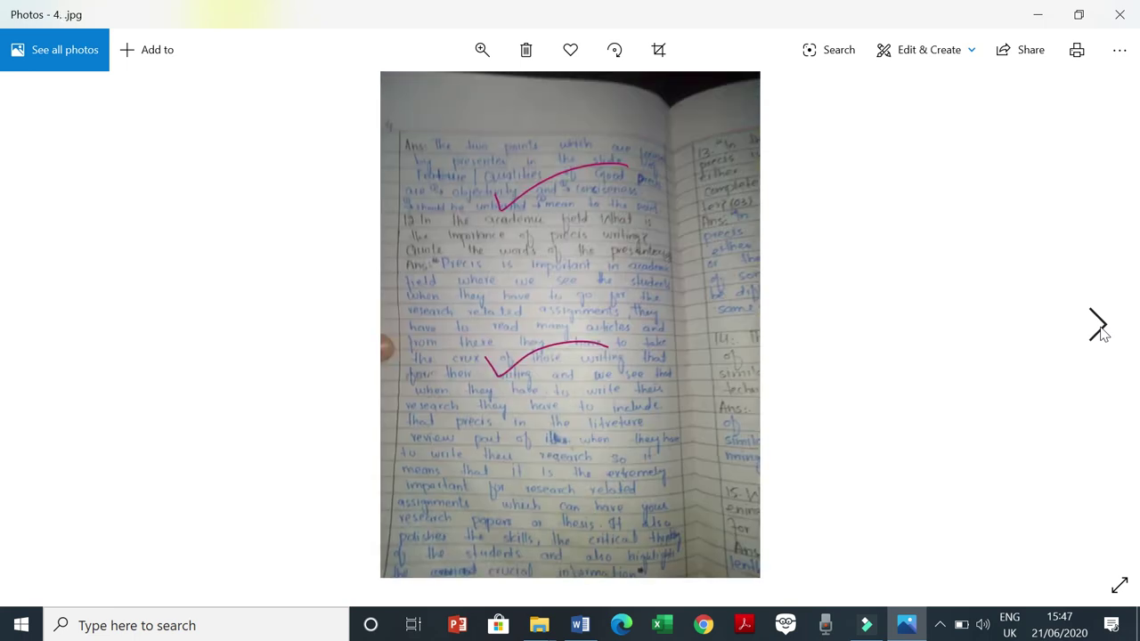
left_click(1098, 327)
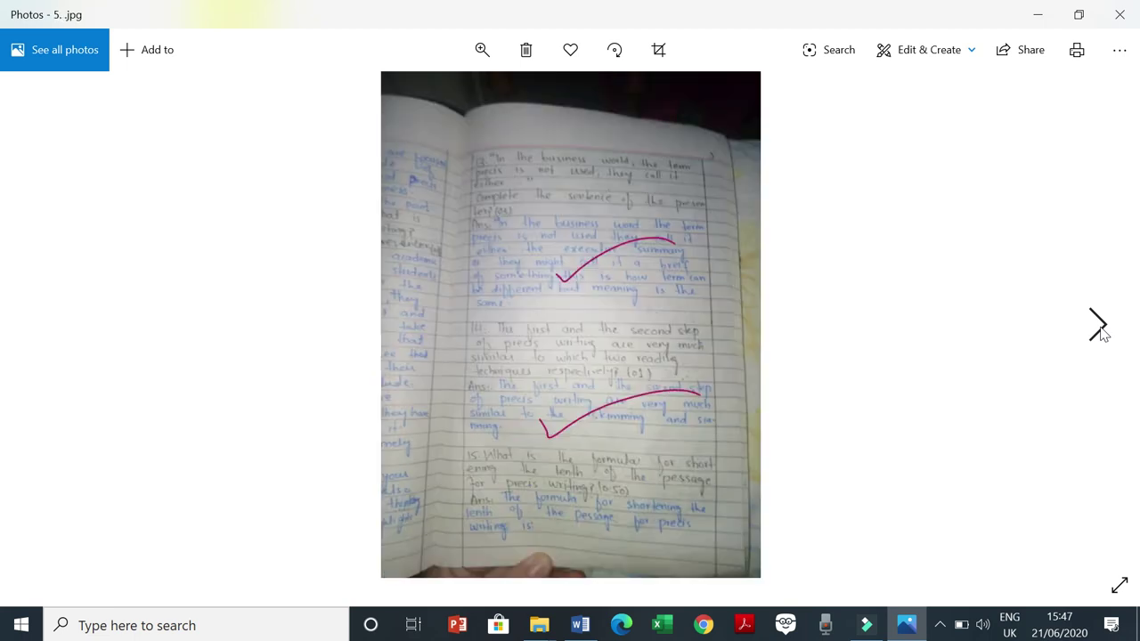
left_click(41, 329)
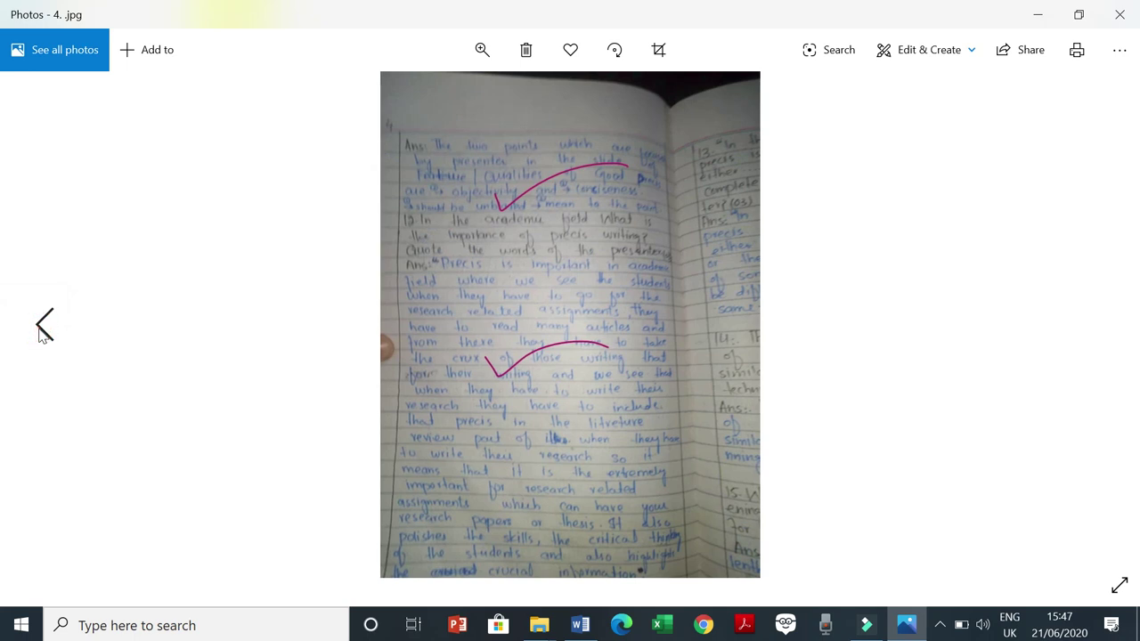
left_click(42, 330)
left_click(42, 329)
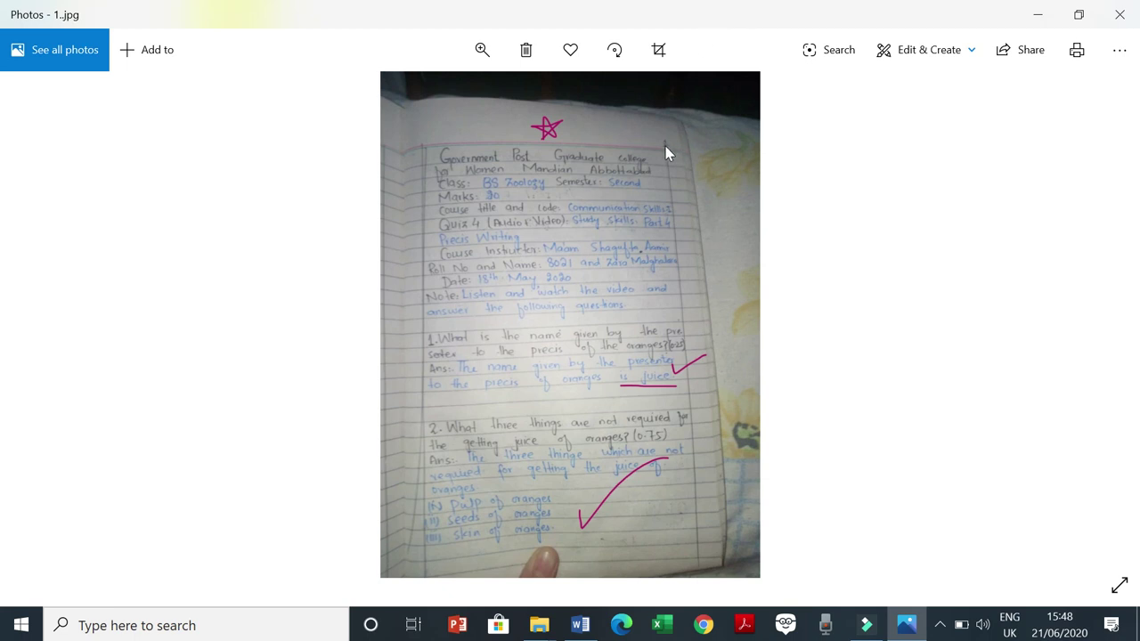
Look over quiz pages 2 to 4 again, return to the first page and close the photo viewer.
mouse_move(1107, 351)
left_click(1101, 338)
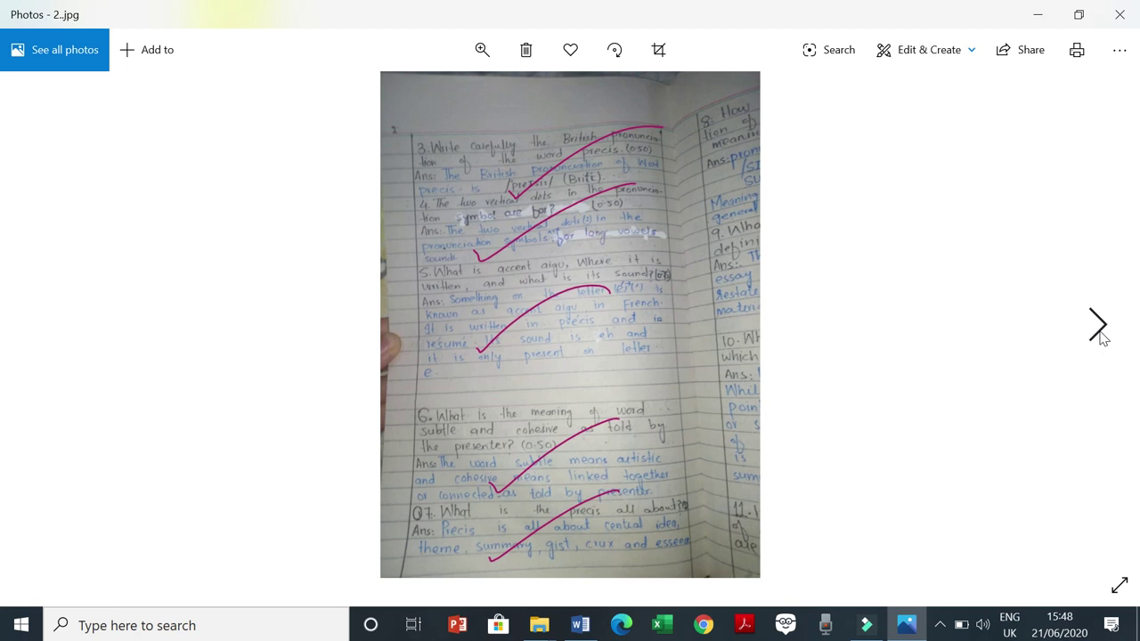
left_click(1102, 338)
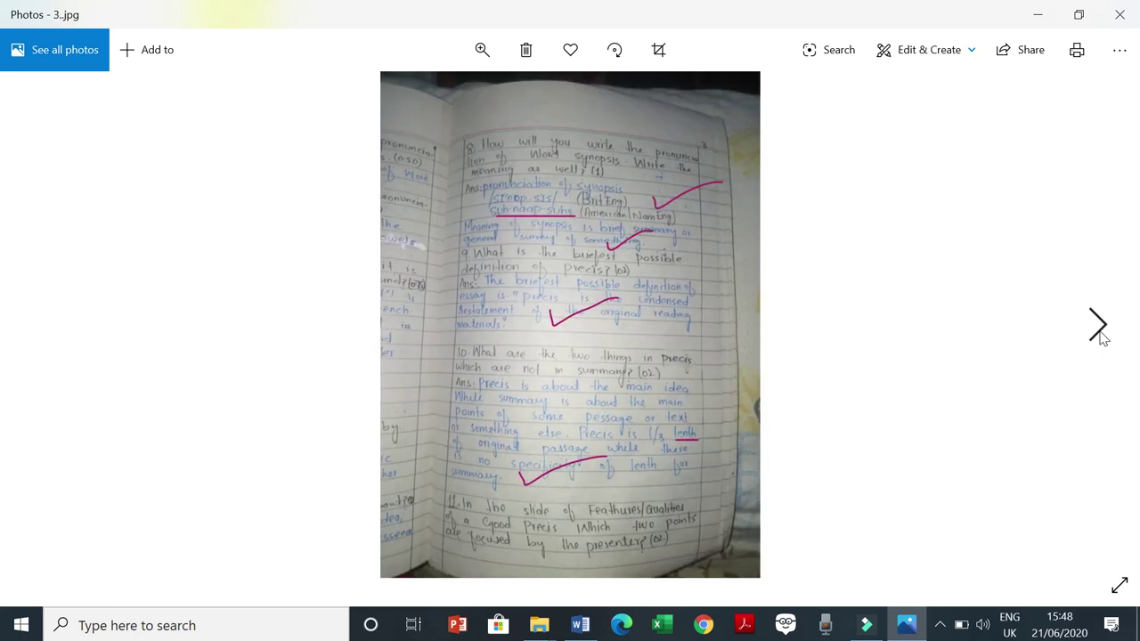
left_click(1101, 338)
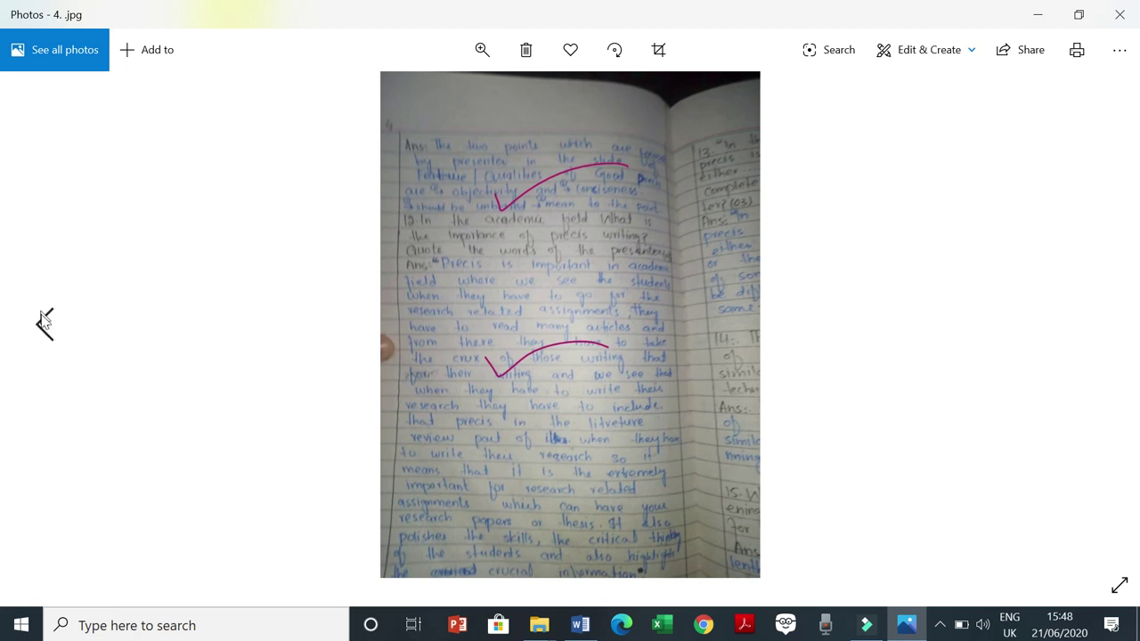
left_click(45, 322)
left_click(44, 323)
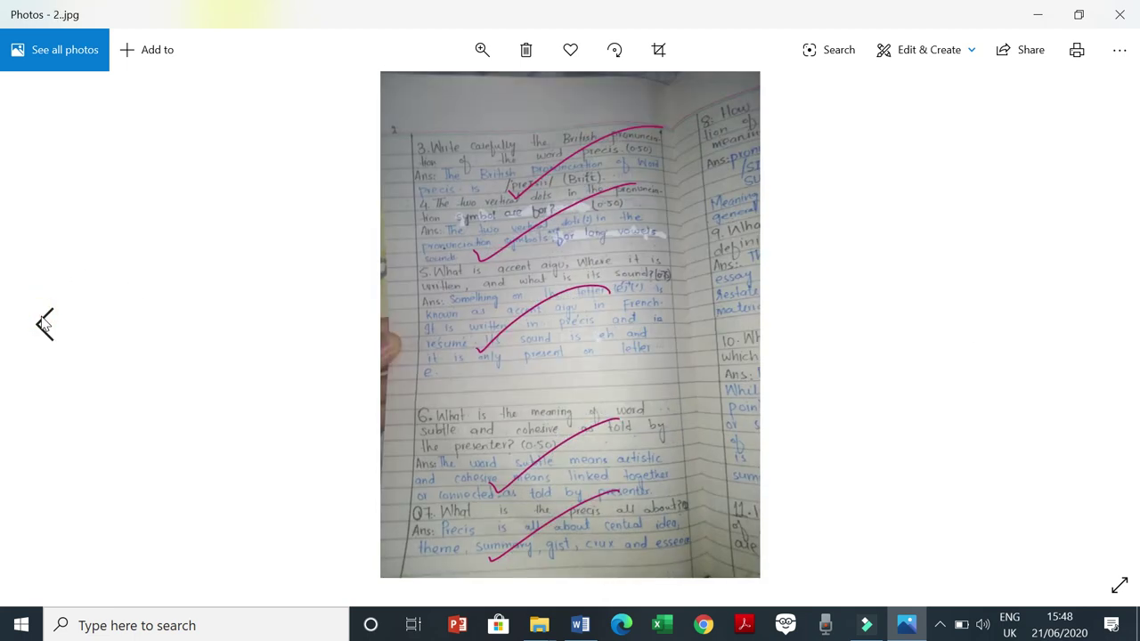
left_click(45, 323)
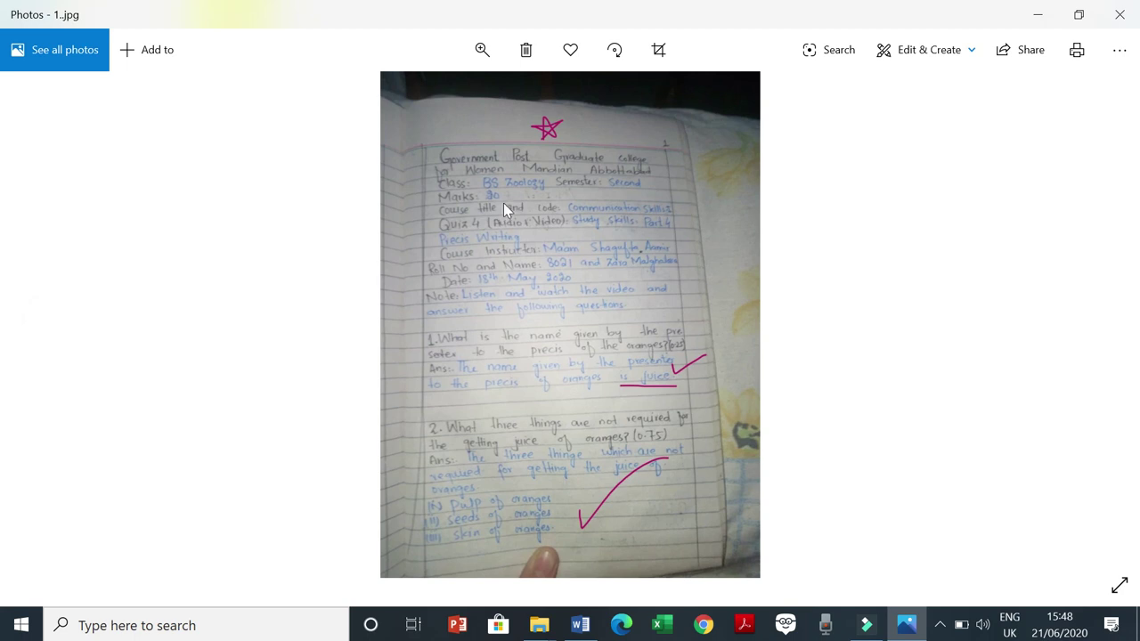
left_click(1119, 14)
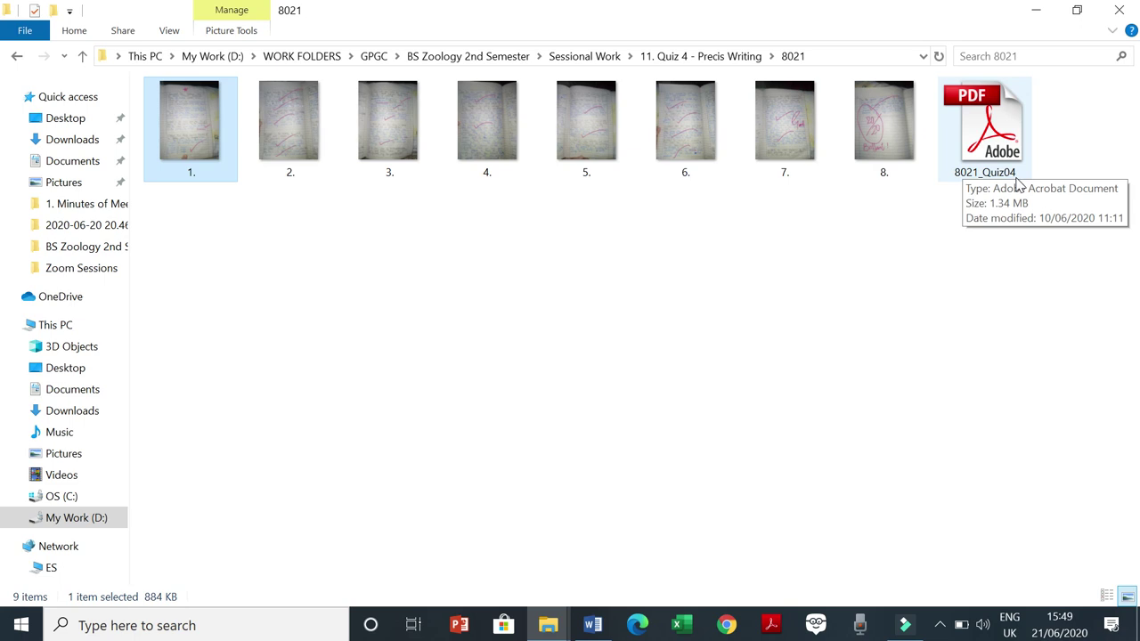
Open page photo 1 from the 8021 folder in Draw mode.
double_click(171, 135)
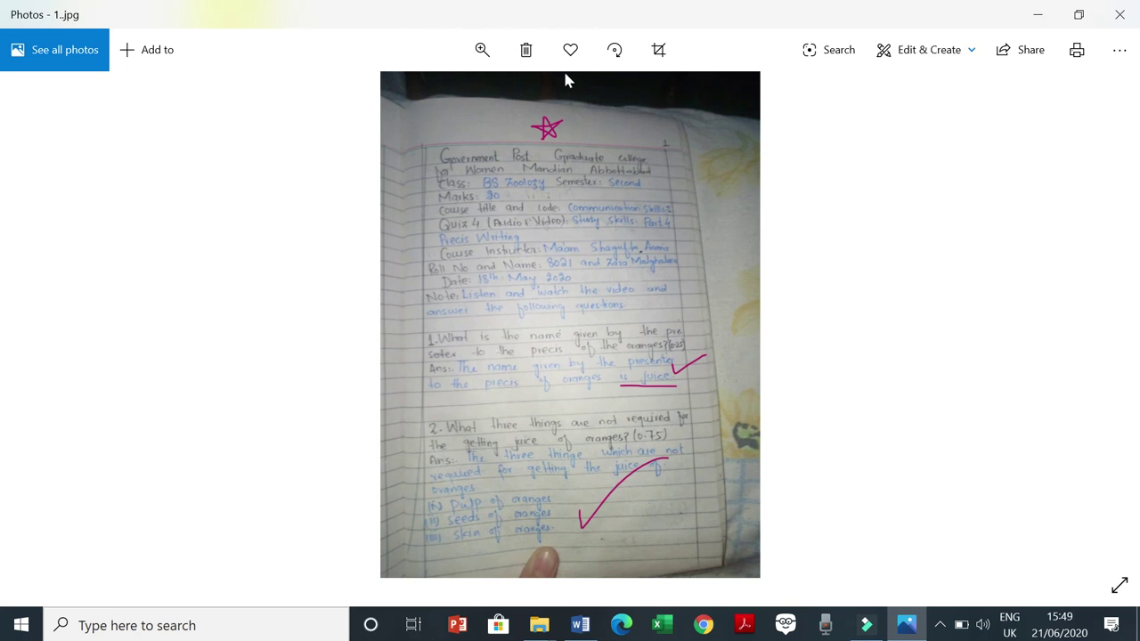
left_click(975, 57)
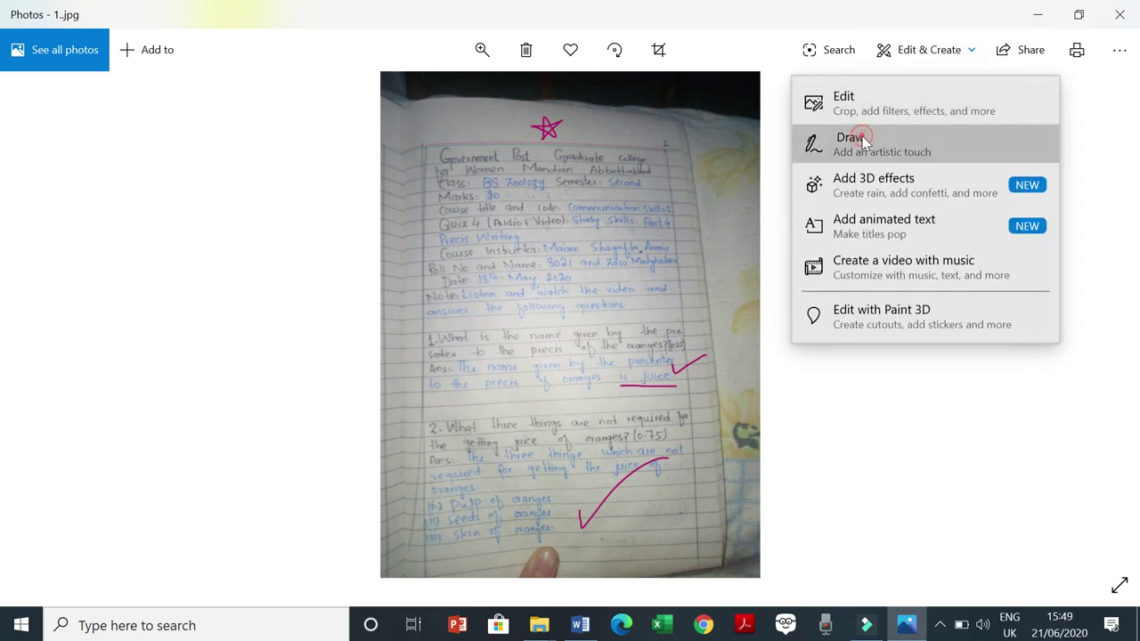
left_click(862, 140)
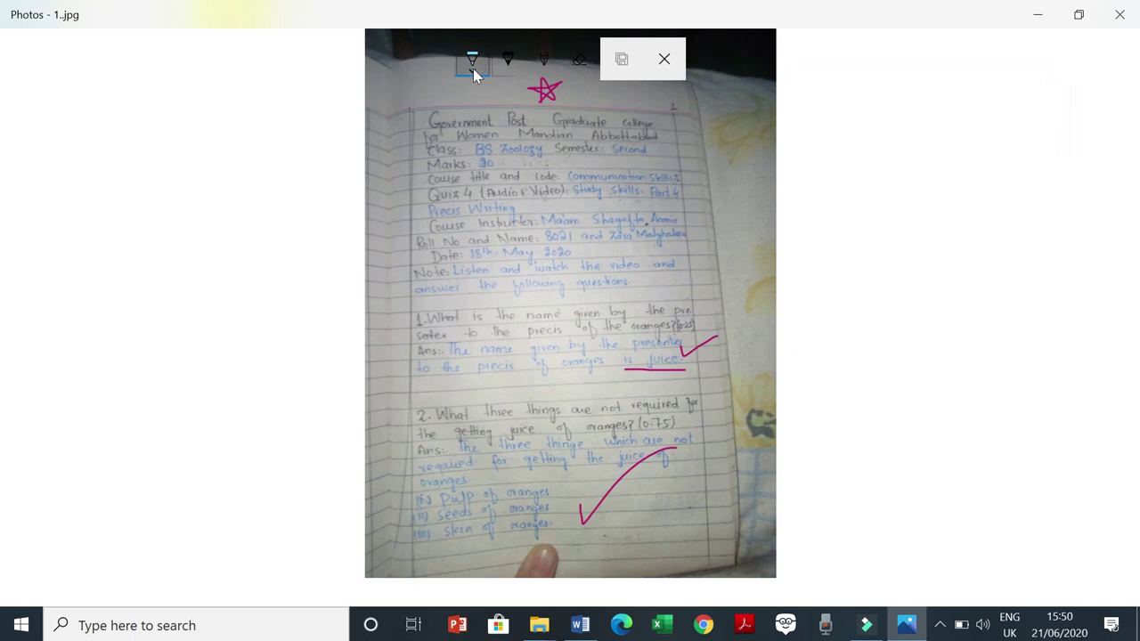
Set the first drawing pen to bright green and reduce its stroke size slightly.
left_click(472, 62)
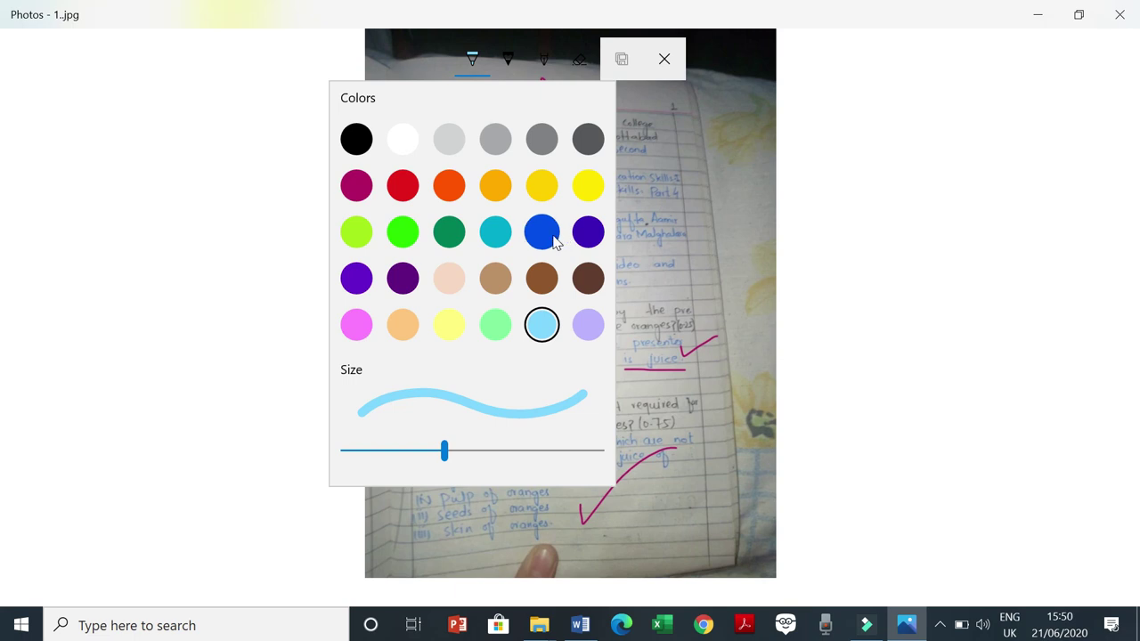
left_click(401, 244)
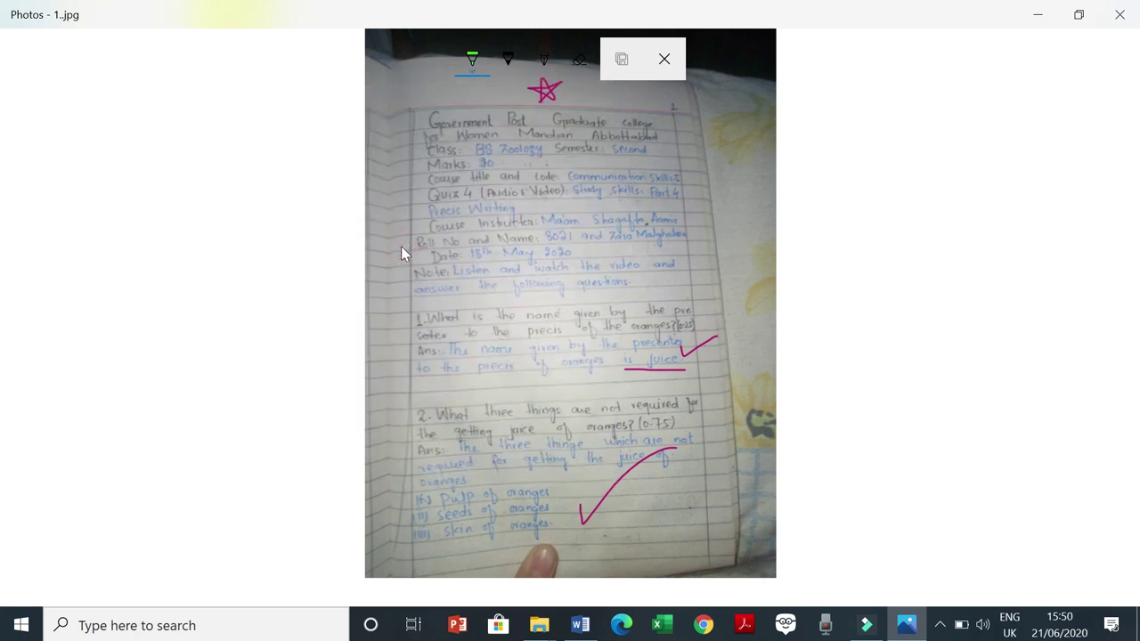
left_click(470, 73)
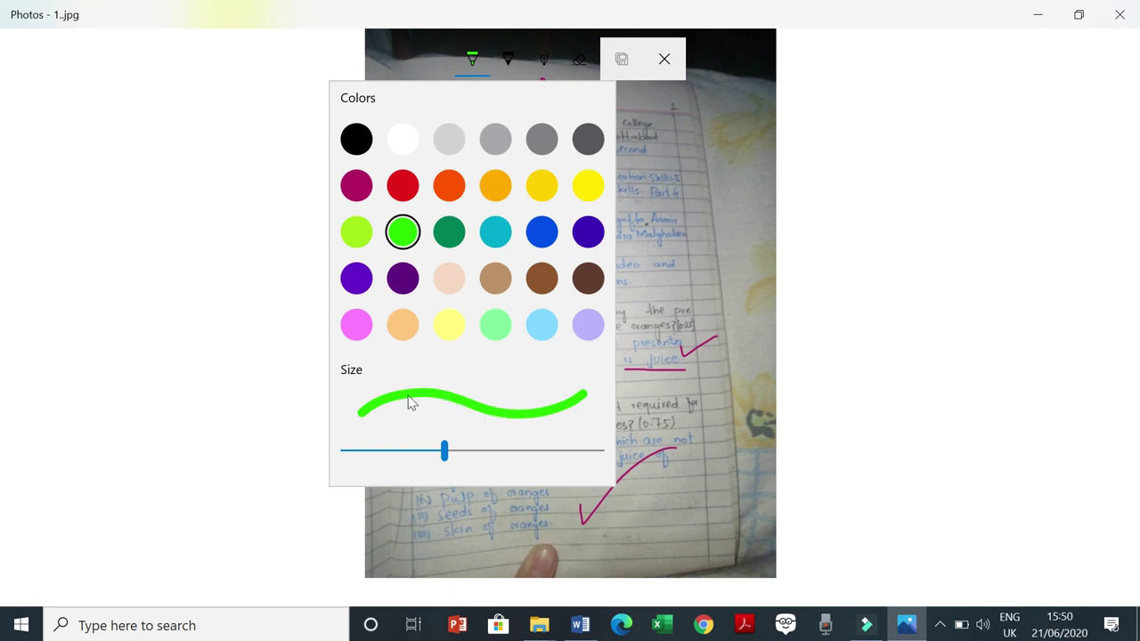
left_click_drag(443, 450, 425, 454)
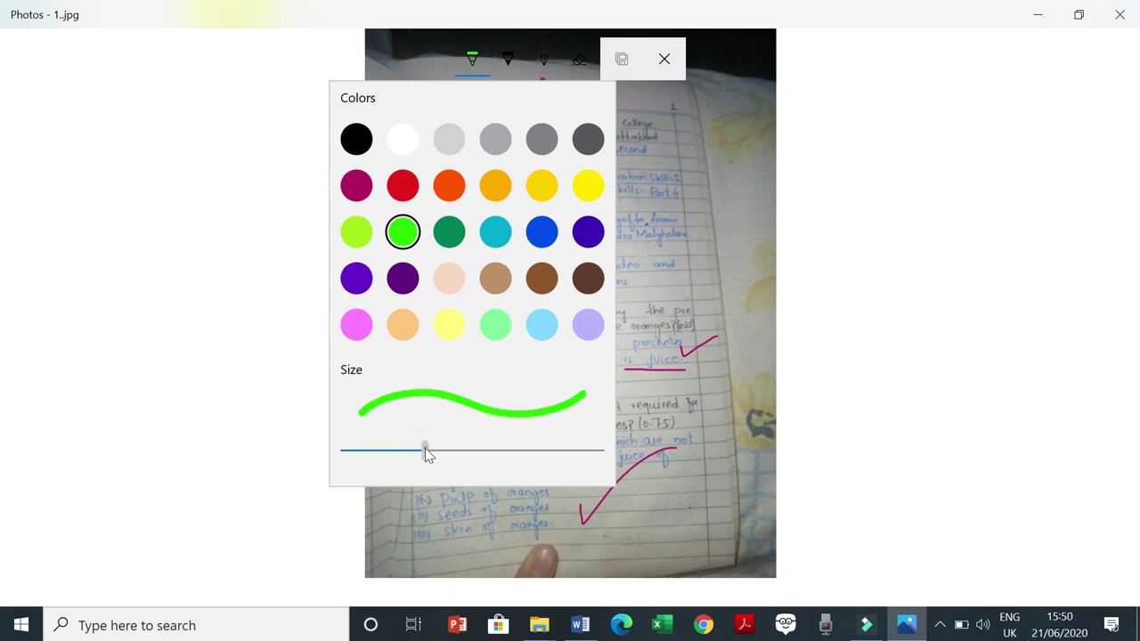
key("Escape")
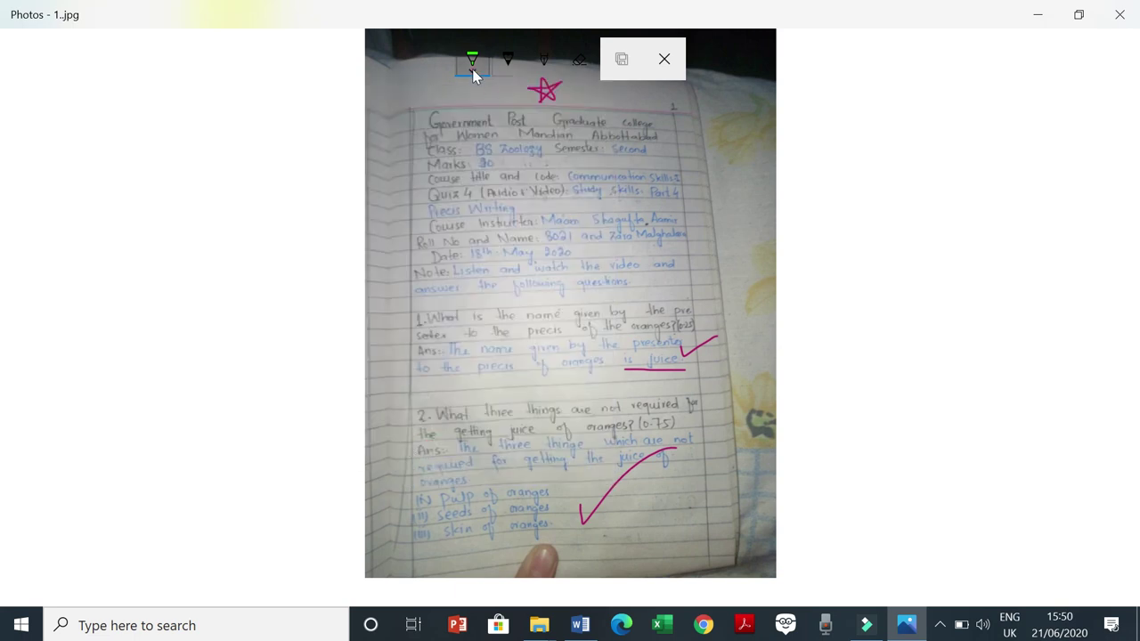
left_click(473, 69)
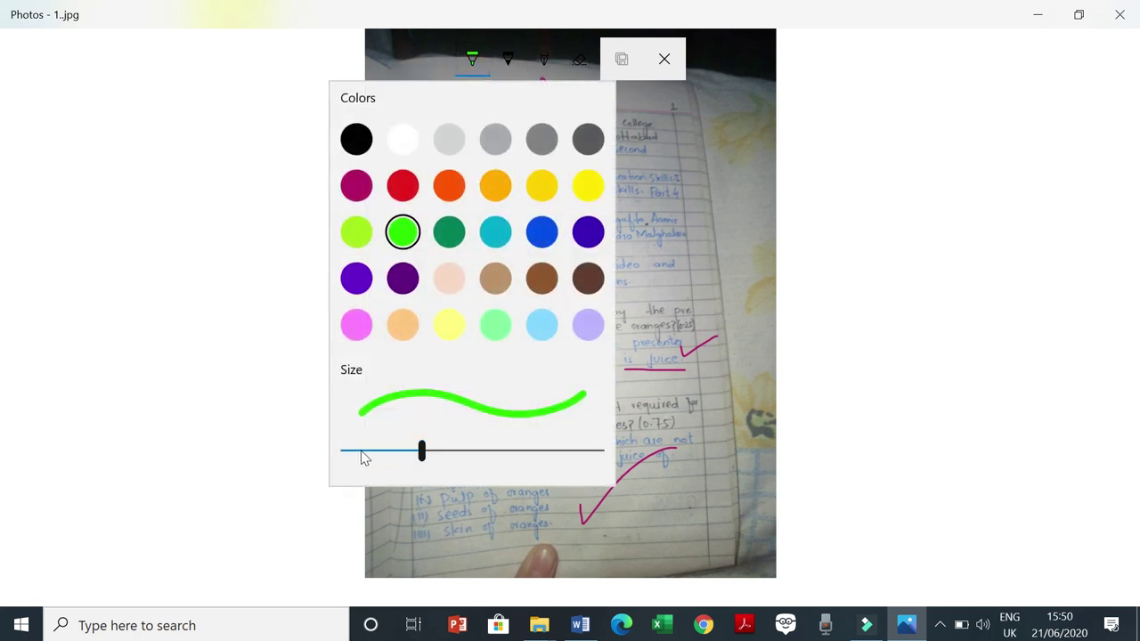
key("Escape")
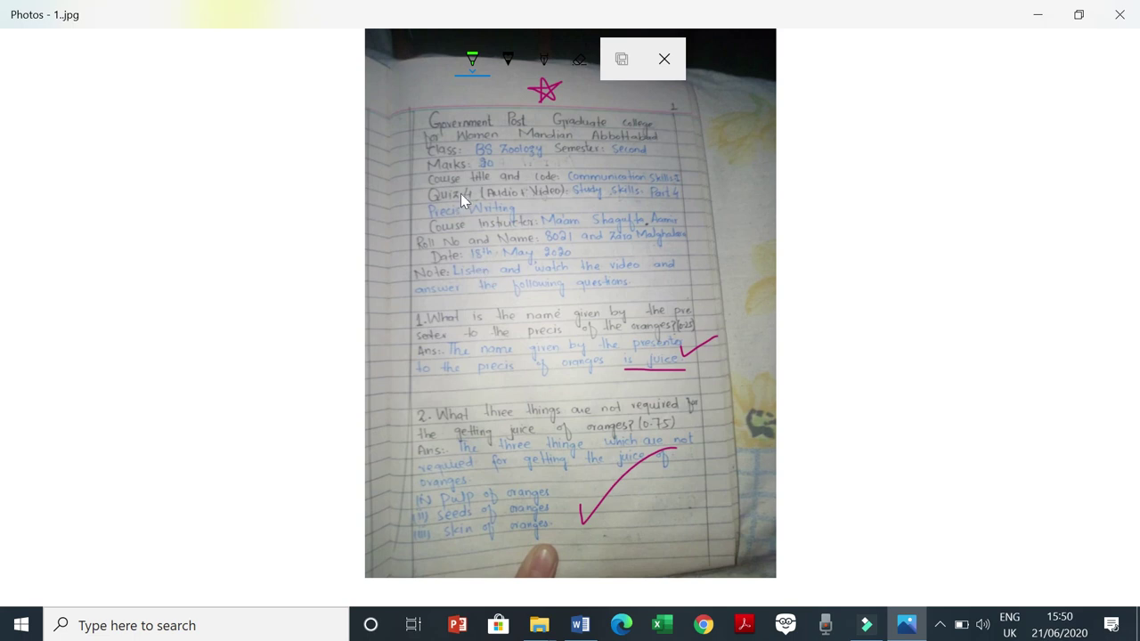
Mark page 1 in green with two large ticks and a circle around the start of answer 1 labelled "Spelling".
mouse_move(467, 280)
left_mouse_down()
mouse_move(477, 302)
mouse_move(599, 213)
left_mouse_up()
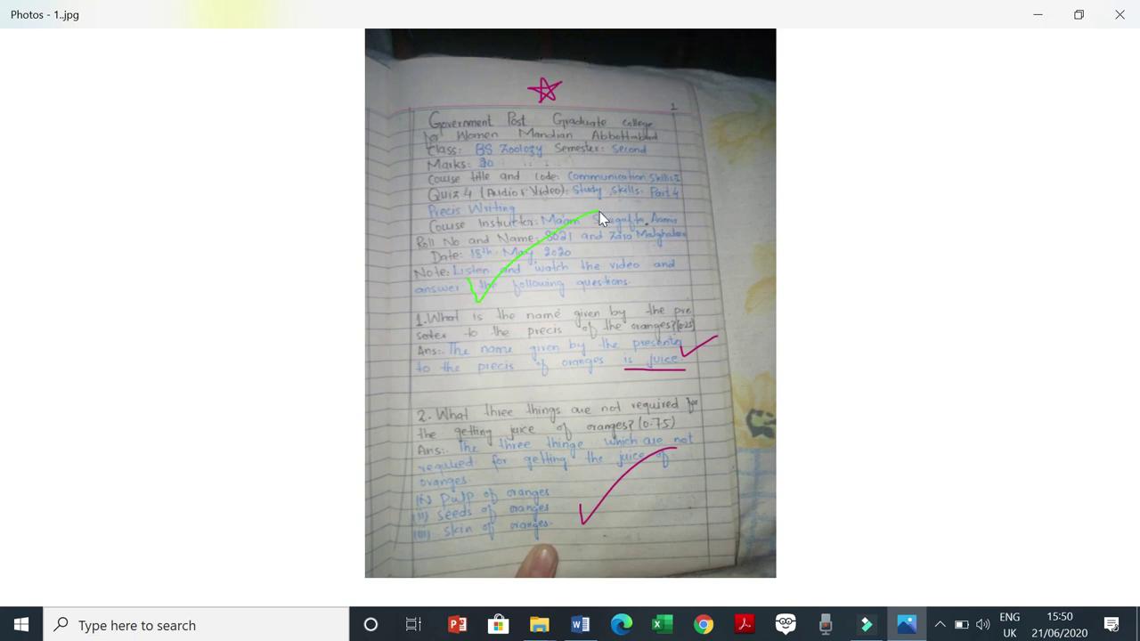
left_click(461, 419)
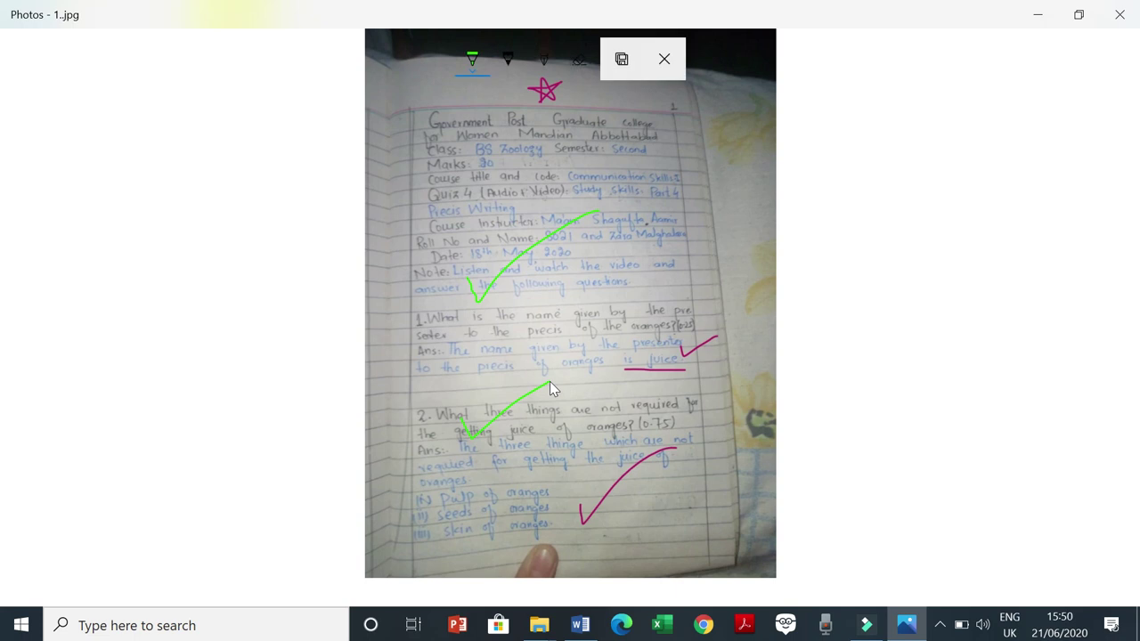
mouse_move(516, 339)
left_mouse_down()
mouse_move(471, 330)
mouse_move(484, 390)
mouse_move(512, 349)
left_mouse_up()
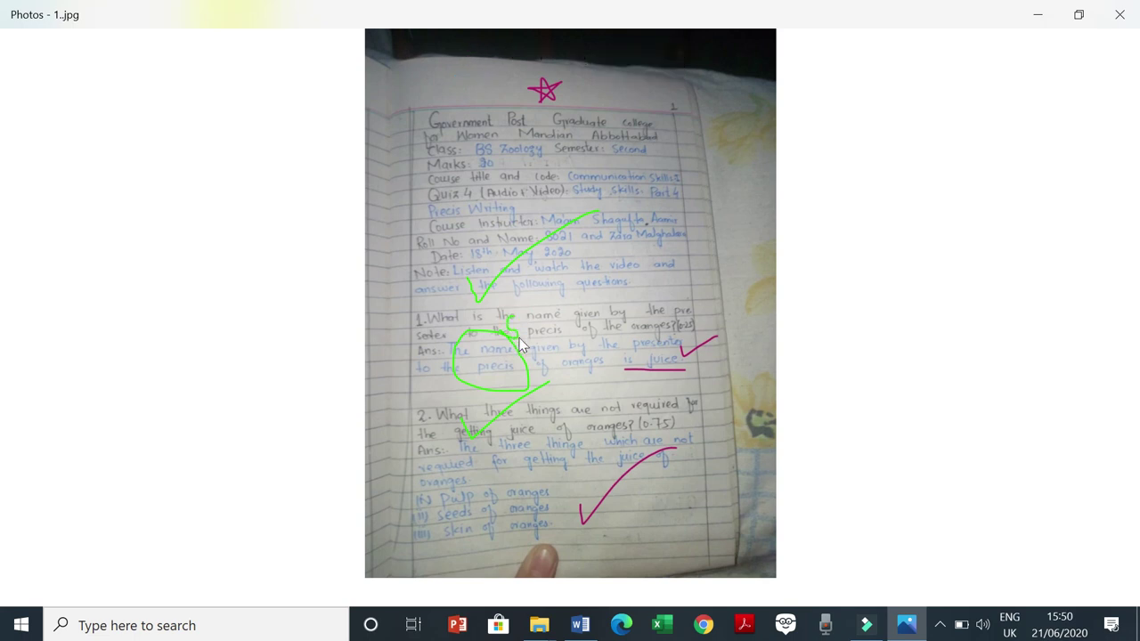
left_click_drag(521, 318, 523, 336)
left_click(535, 326)
left_click_drag(547, 315, 545, 298)
left_click(565, 298)
left_click(570, 307)
left_click_drag(588, 304, 590, 328)
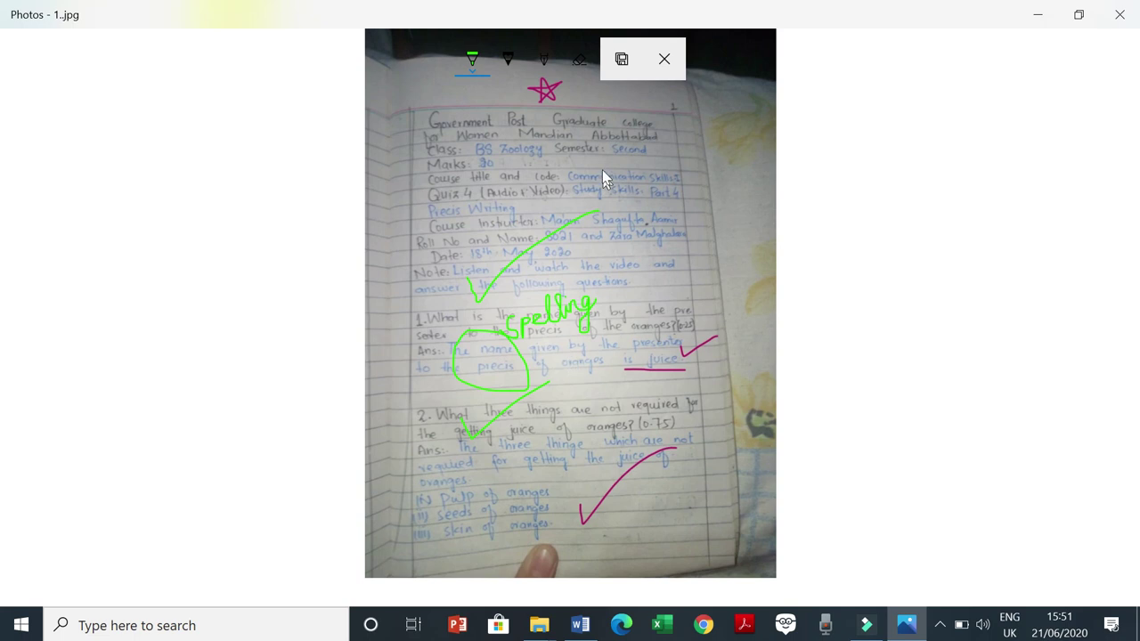
Save the annotated page 1 as a JPG copy named "1." on the Desktop.
left_click(613, 68)
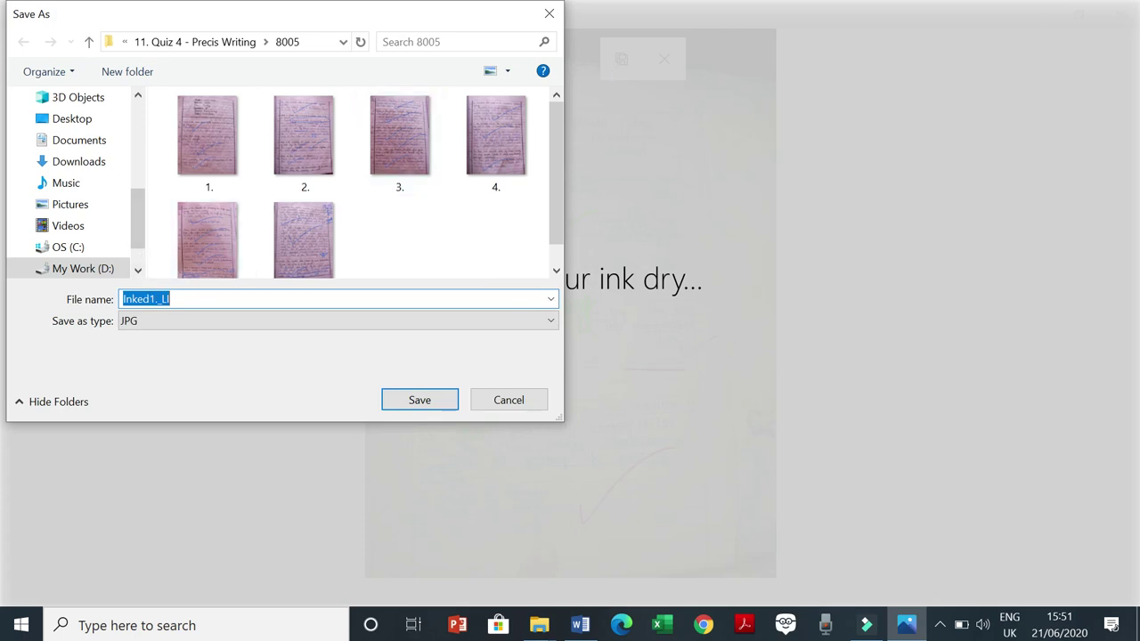
left_click(83, 120)
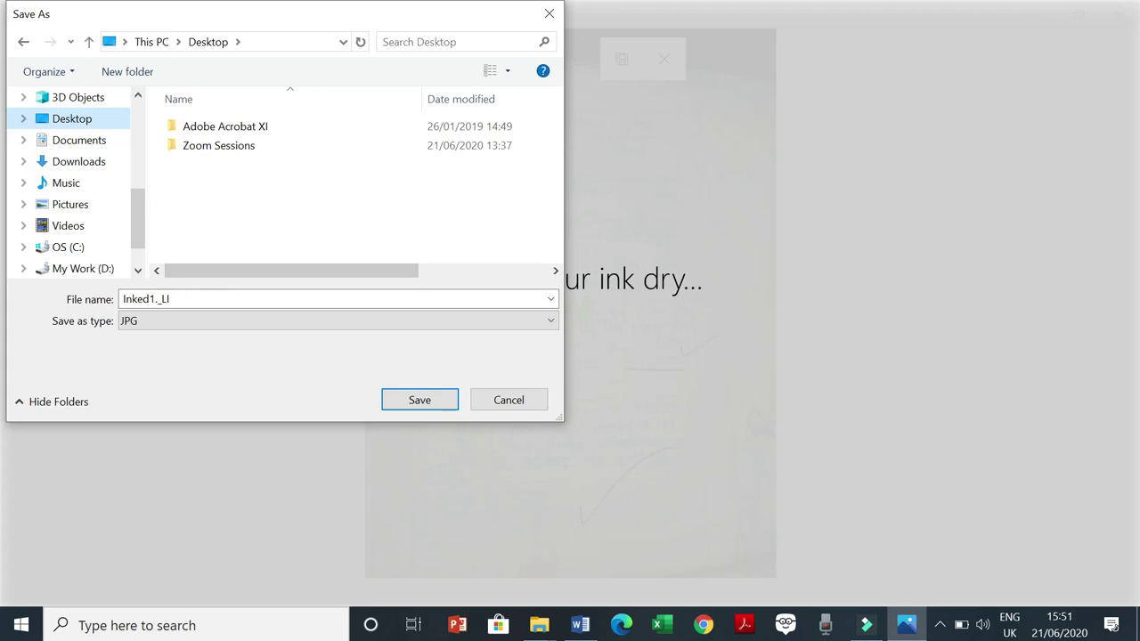
double_click(178, 299)
key("BackSpace")
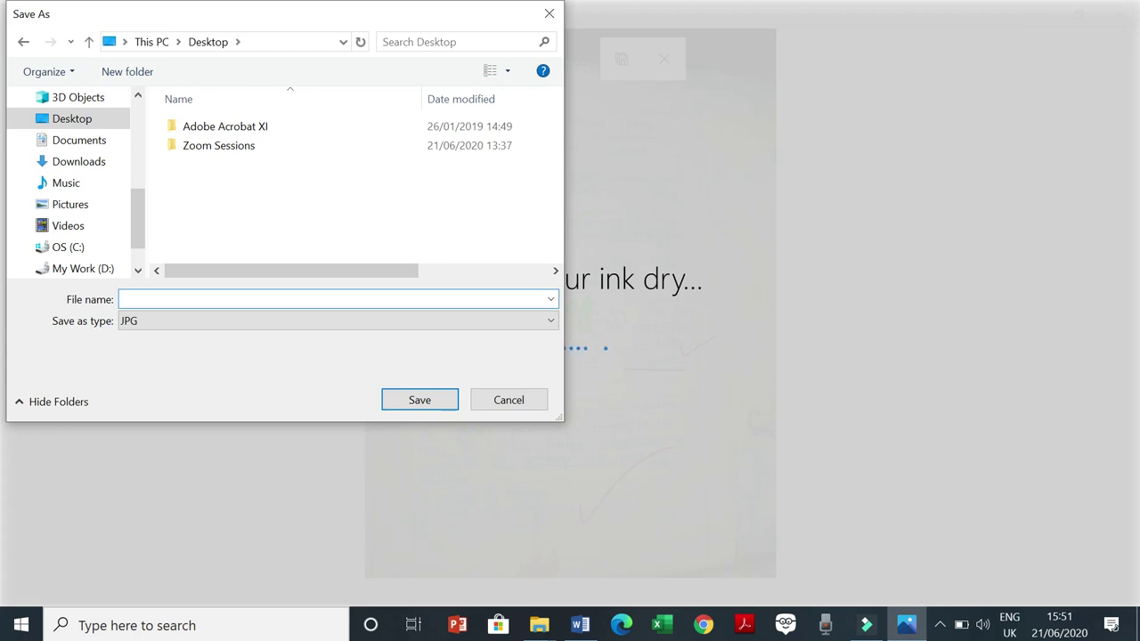
type("1.")
left_click(432, 405)
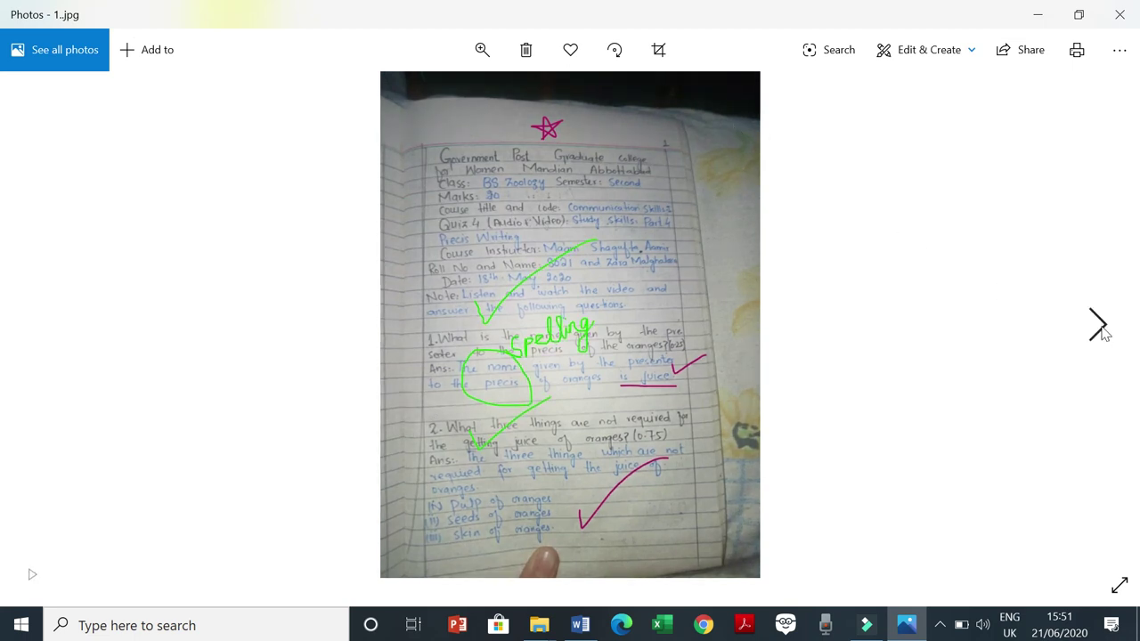
Bring up page photo 2 in Draw mode and add green ticks beside questions 3 and 6.
left_click(1100, 329)
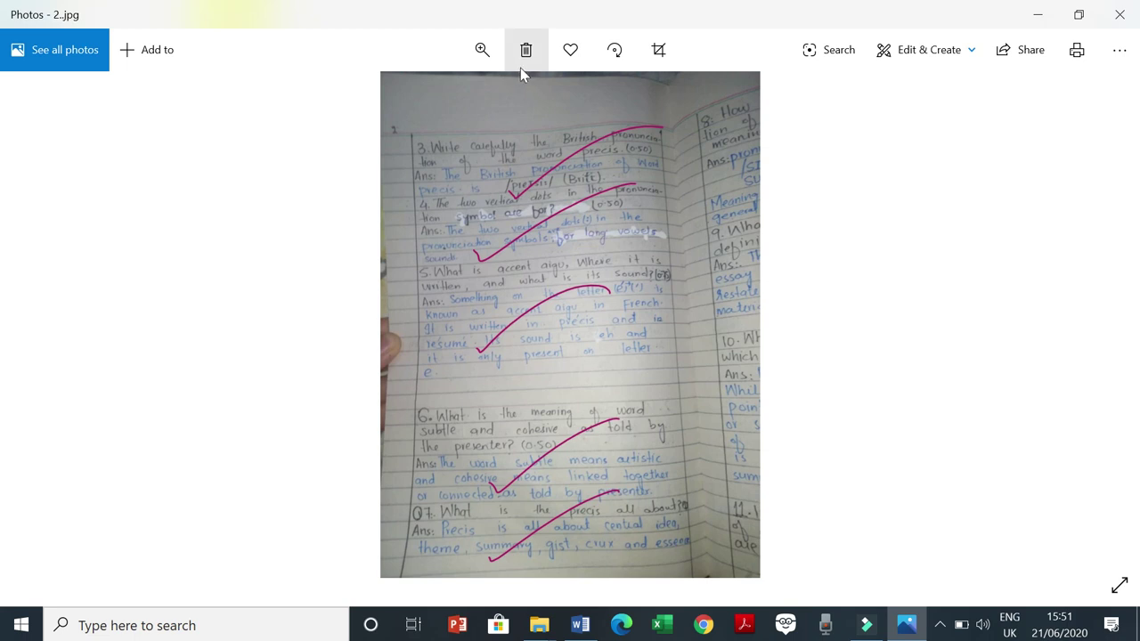
left_click(928, 50)
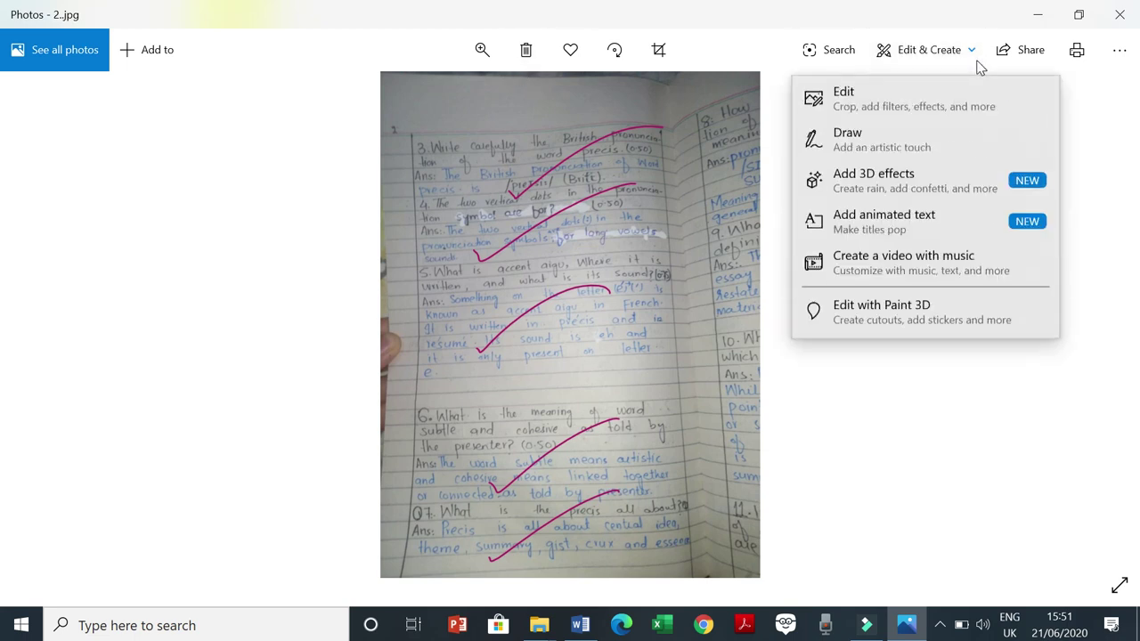
left_click(840, 152)
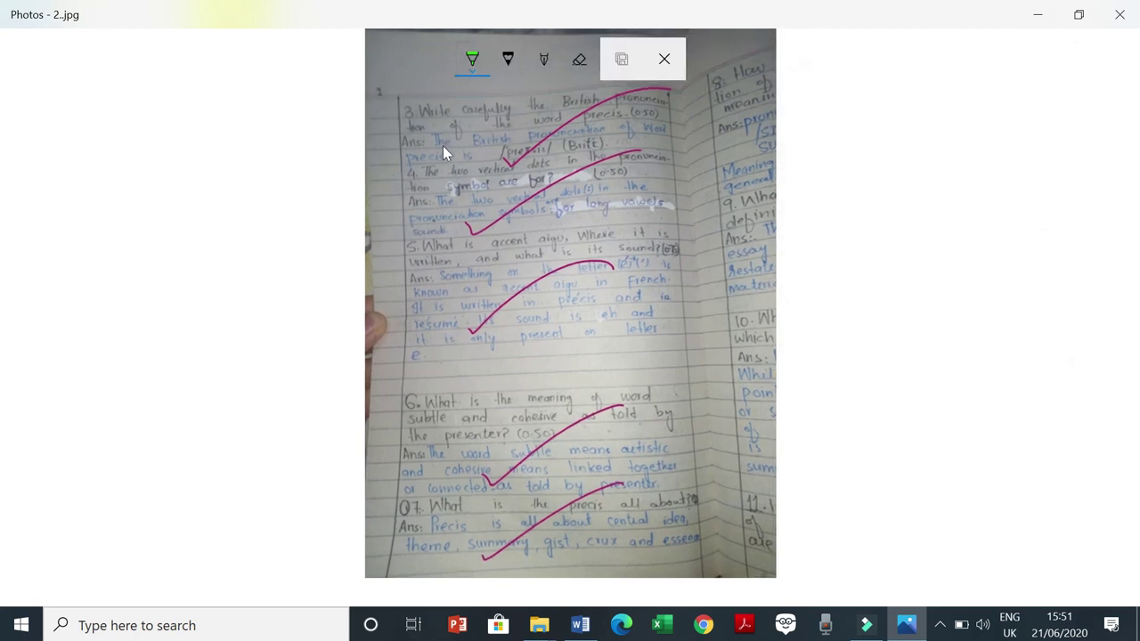
left_click(472, 74)
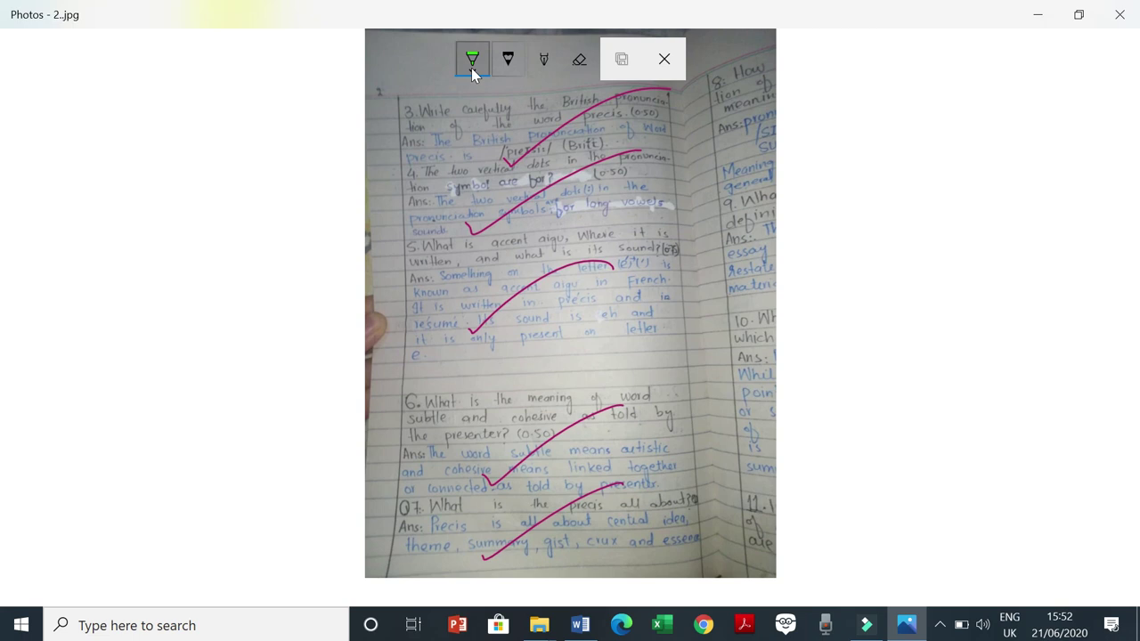
left_click_drag(387, 142, 424, 119)
left_click_drag(409, 392, 551, 336)
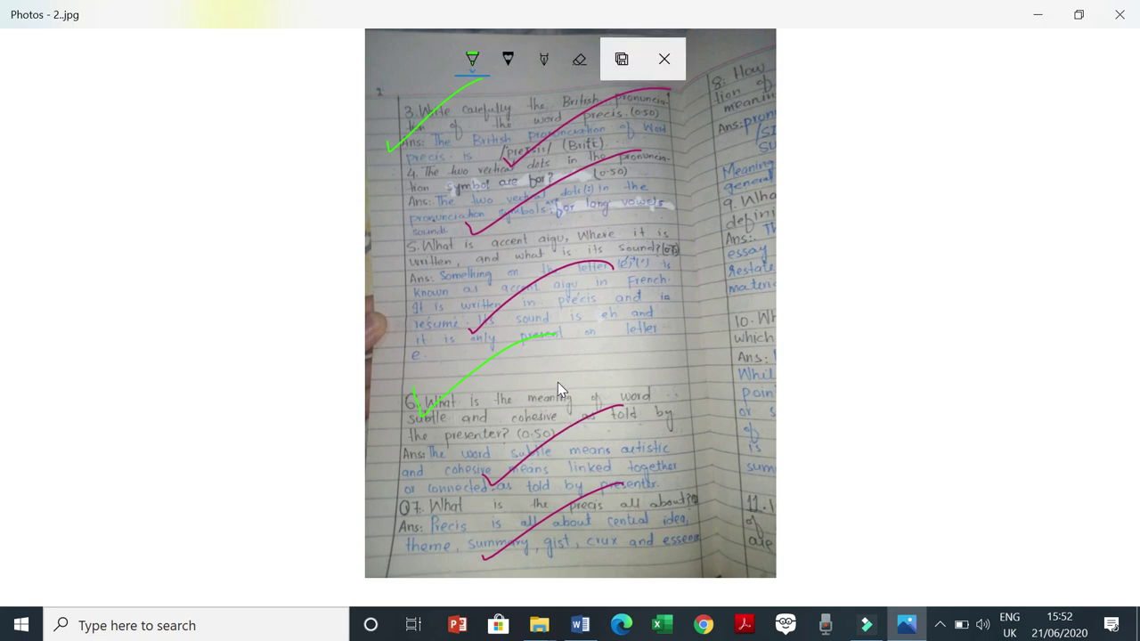
Write "-.25" in green between questions 5 and 6 and add a curved looping mark in front of it.
left_click_drag(558, 382, 580, 381)
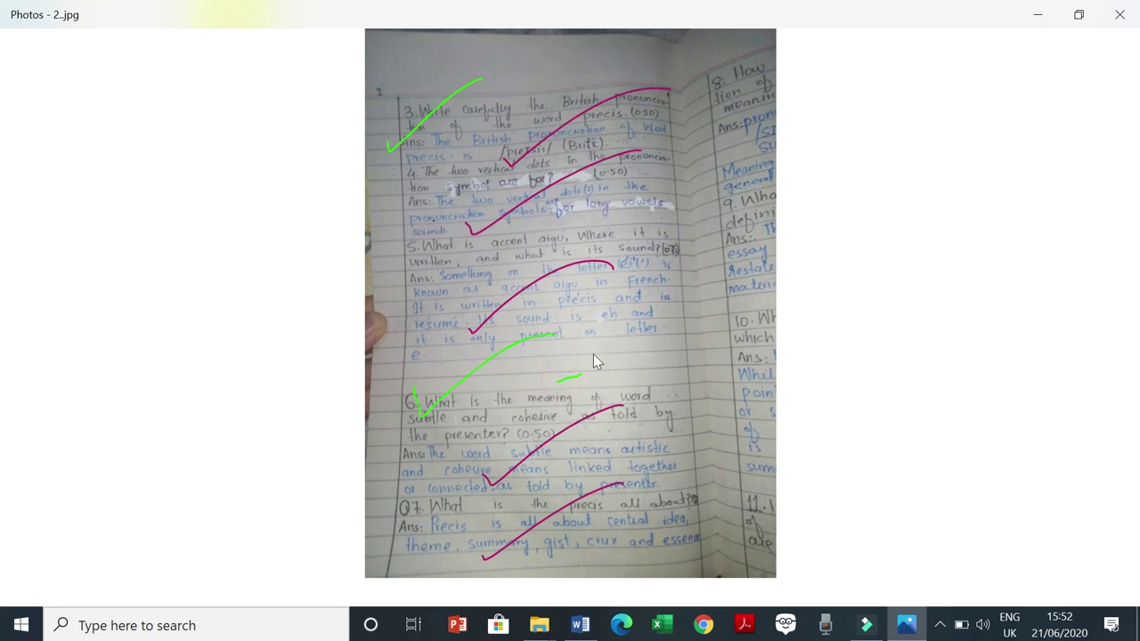
left_click(589, 375)
left_click(597, 361)
left_click_drag(615, 362, 598, 388)
mouse_move(629, 340)
left_mouse_down()
mouse_move(627, 358)
mouse_move(644, 362)
mouse_move(630, 385)
left_mouse_up()
left_click_drag(628, 341, 646, 339)
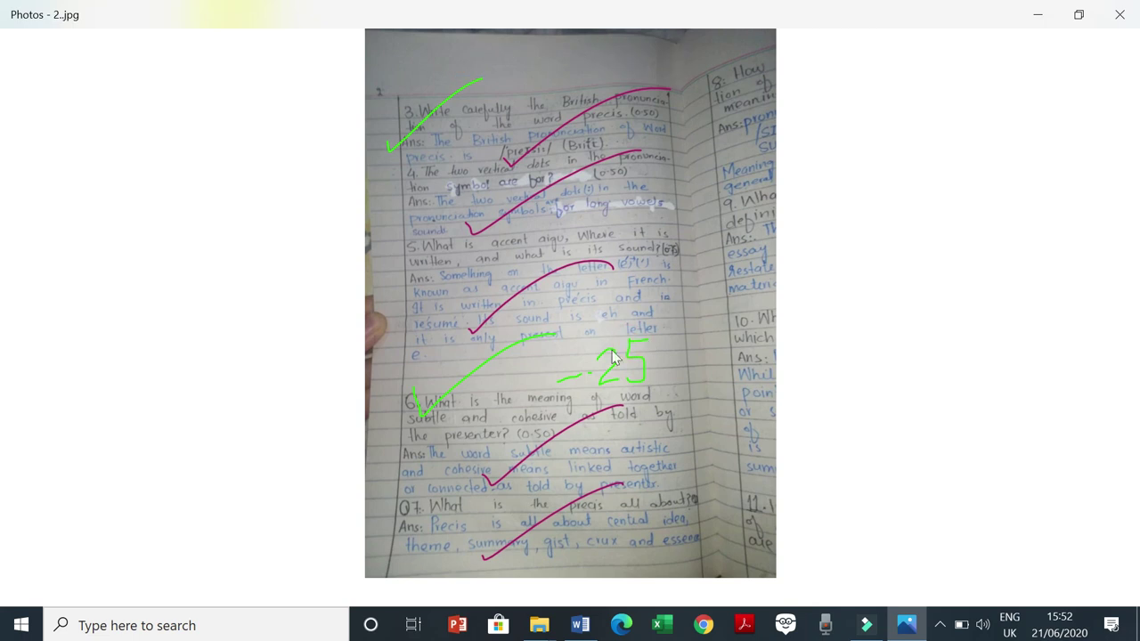
left_click(566, 353)
mouse_move(561, 361)
left_mouse_down()
mouse_move(546, 378)
mouse_move(570, 424)
mouse_move(560, 369)
mouse_move(545, 401)
left_mouse_up()
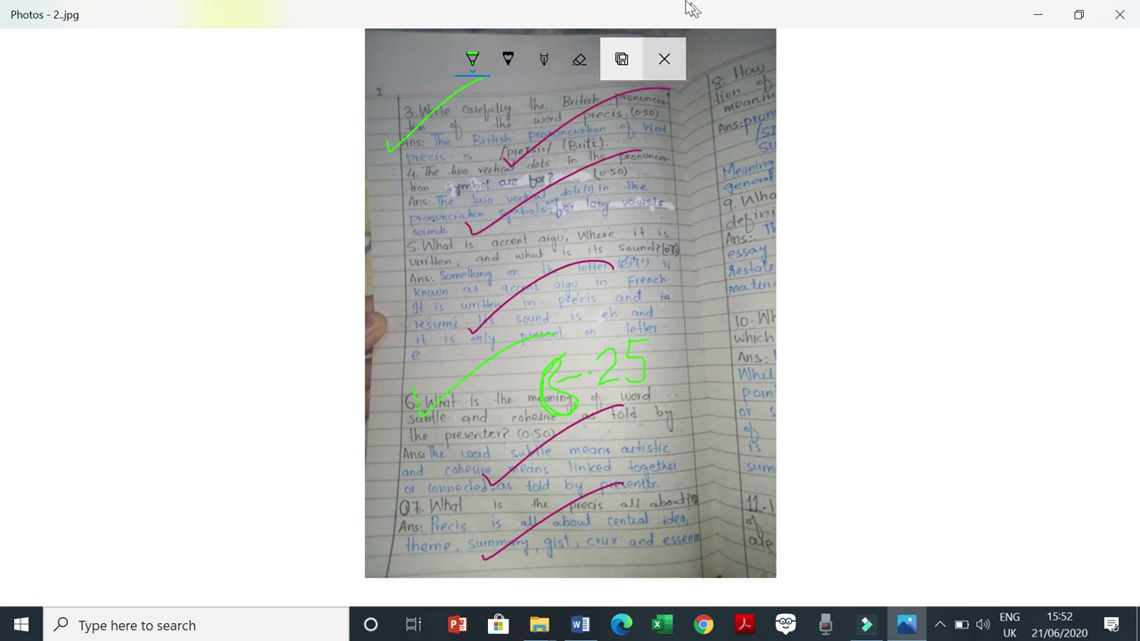
Save the annotated page 2 as a JPG copy named "2." on the Desktop and close the photo viewer.
left_click(618, 60)
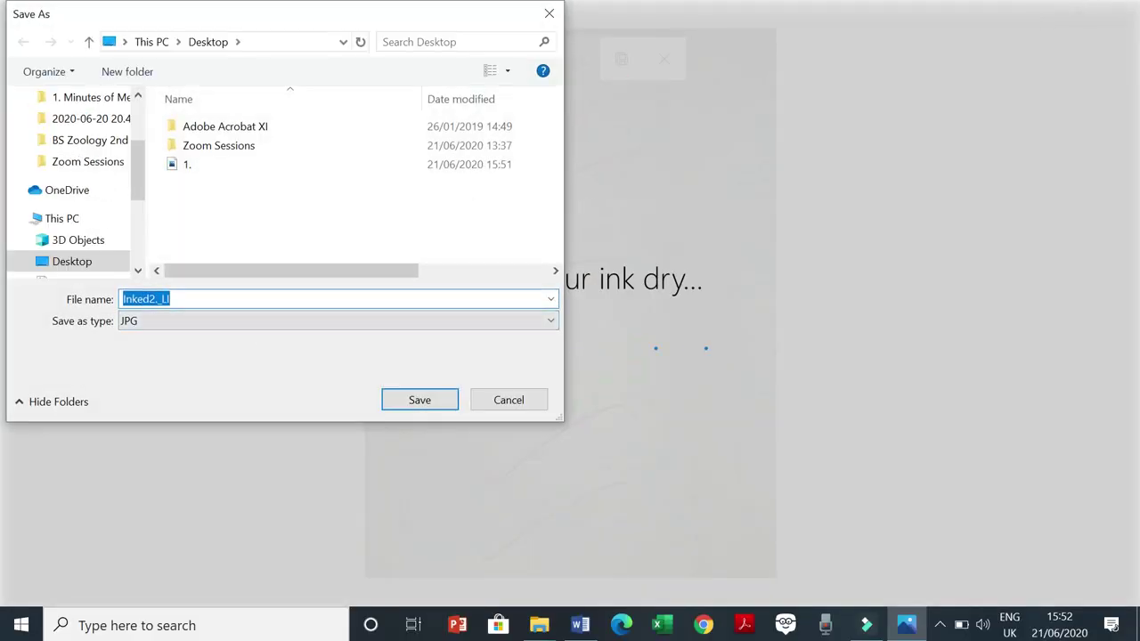
key("BackSpace")
type("2")
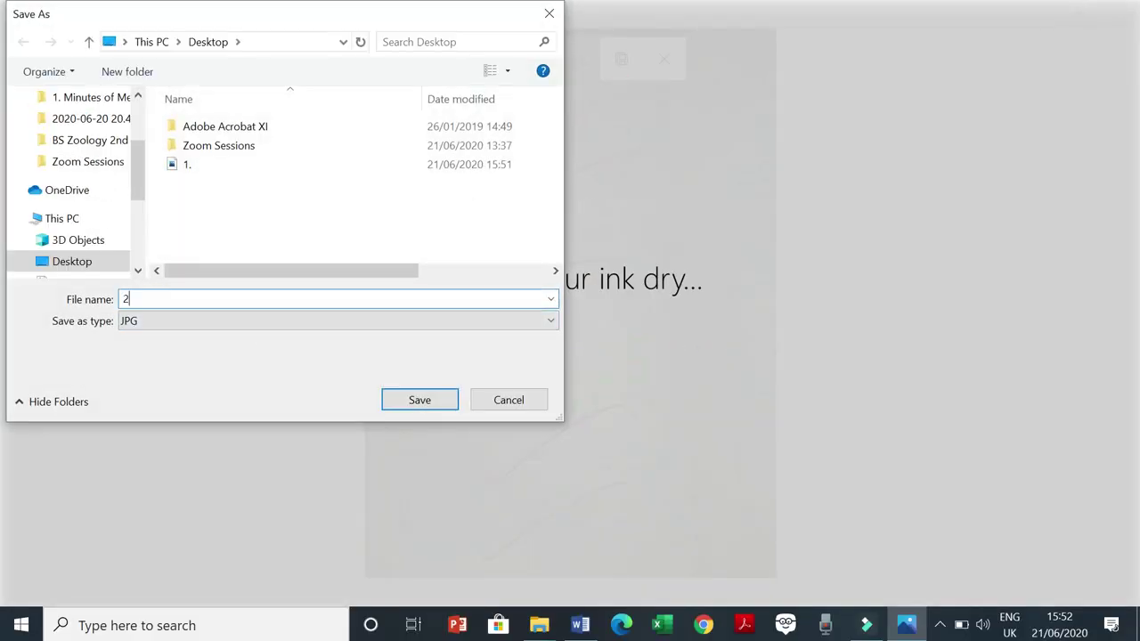
type(".")
left_click(420, 400)
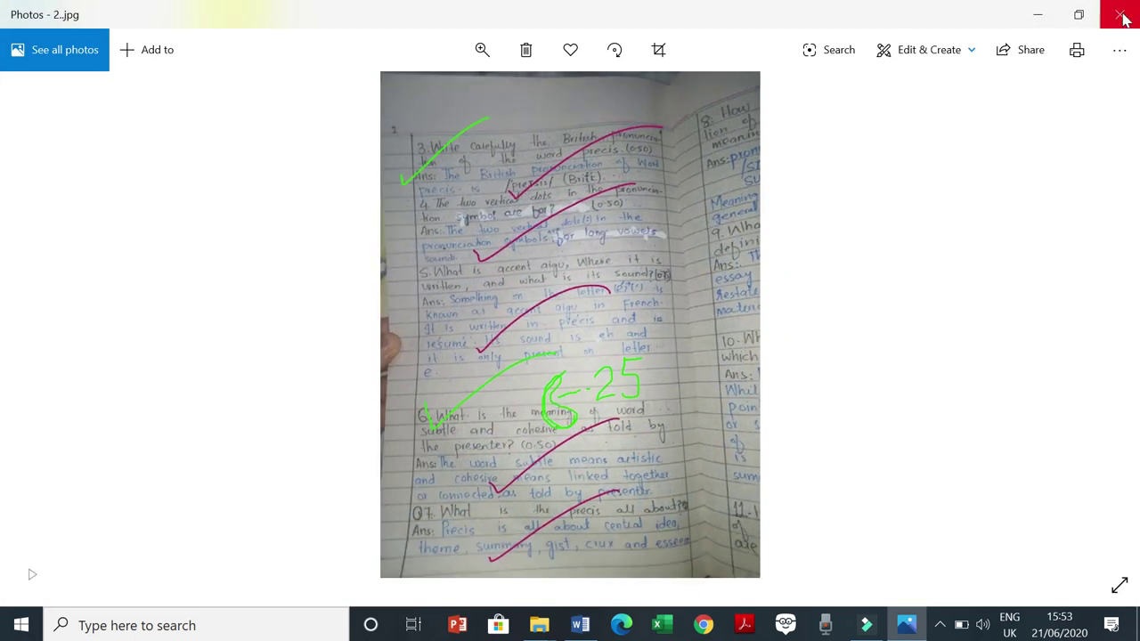
left_click(1120, 15)
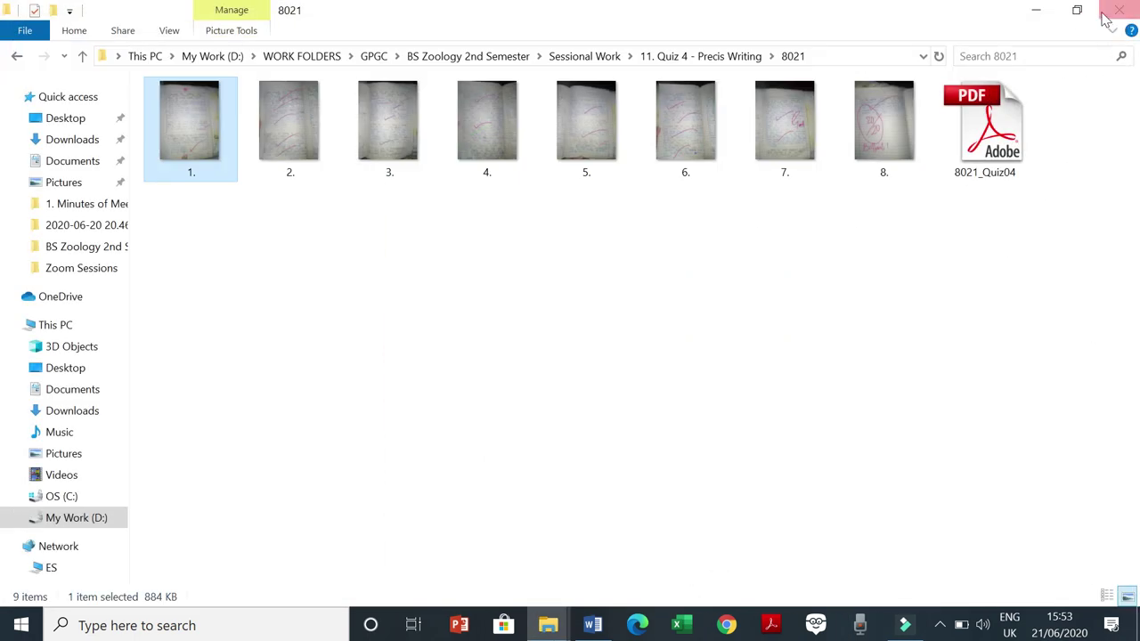
Minimise the quiz photo folder window to reach the Desktop.
left_click(1036, 13)
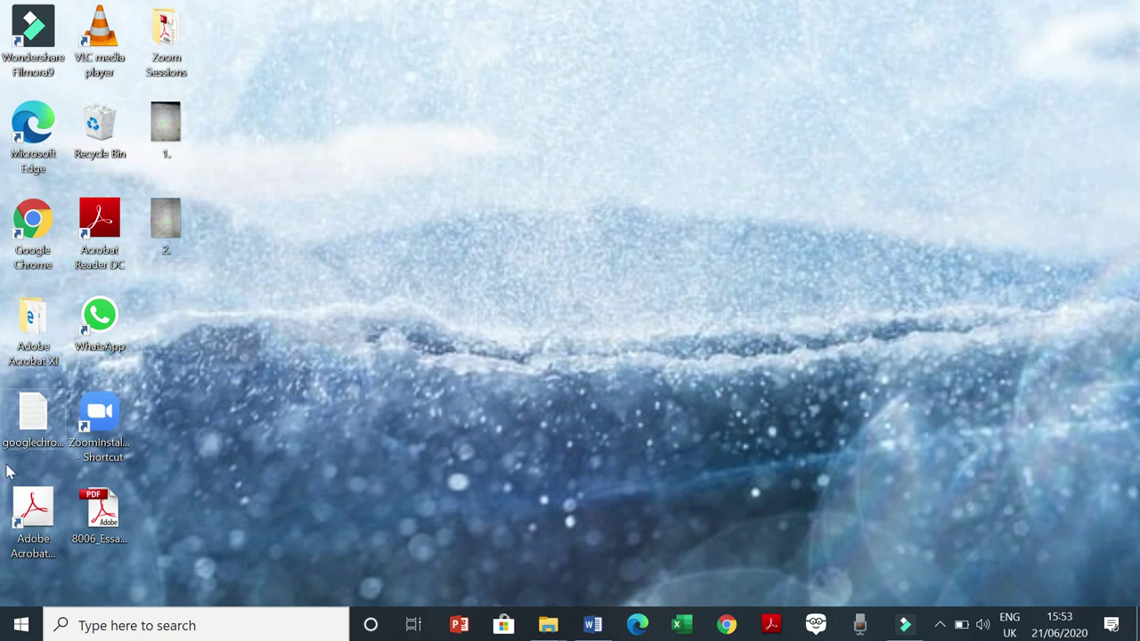
left_click(33, 525)
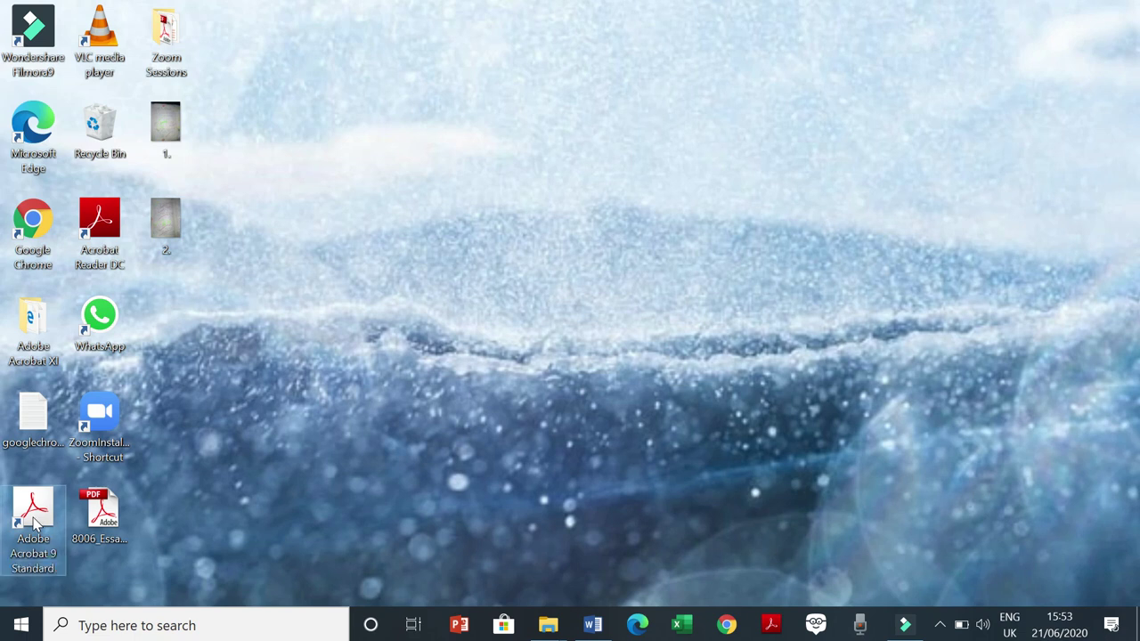
double_click(34, 523)
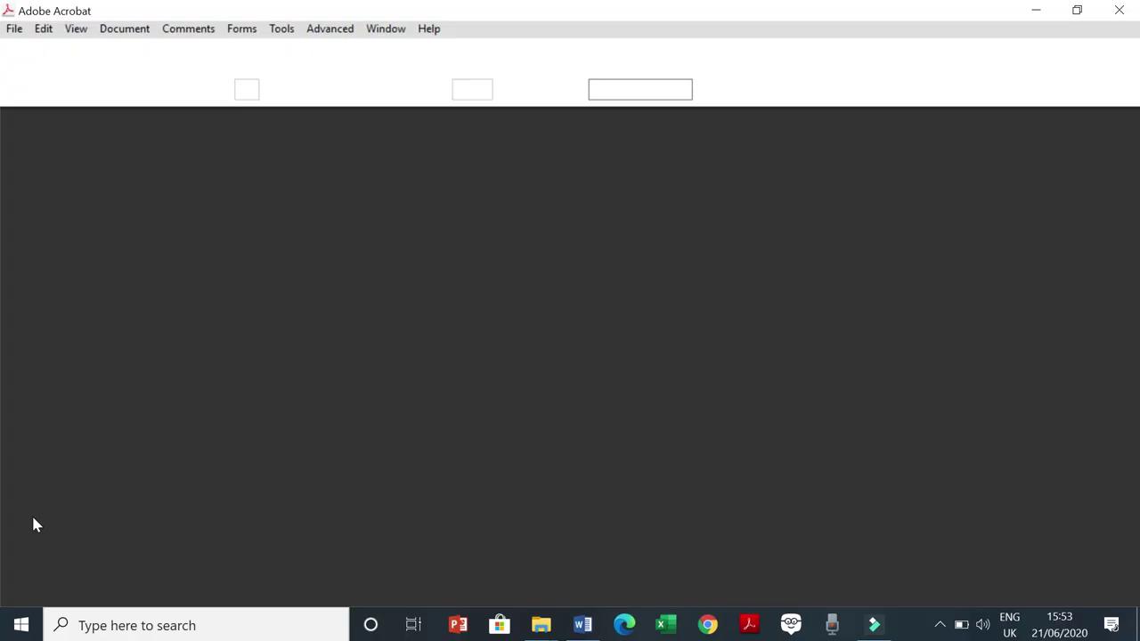
left_click(14, 36)
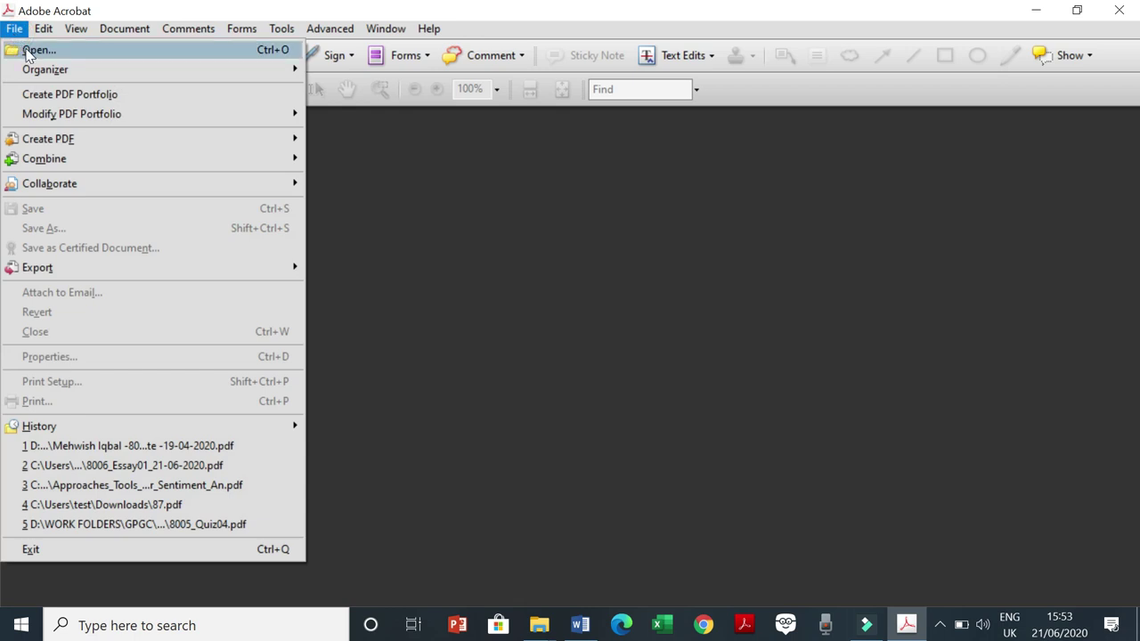
left_click(35, 49)
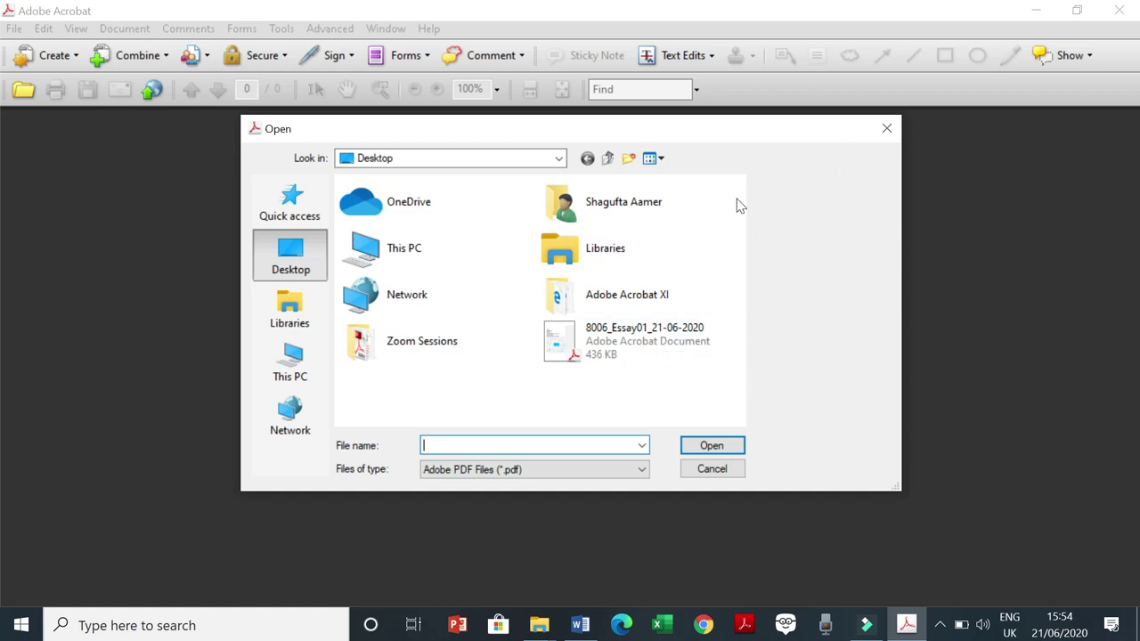
left_click(886, 132)
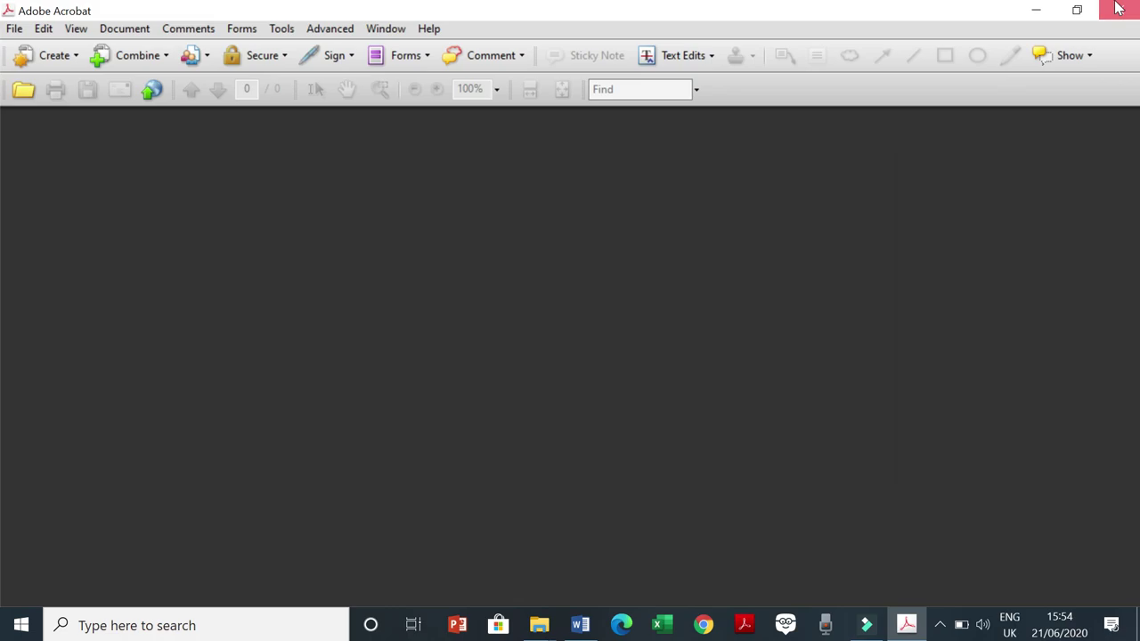
left_click(1134, 9)
Create a new folder on the Desktop and move the annotated page images "1." and "2." into it.
right_click(226, 151)
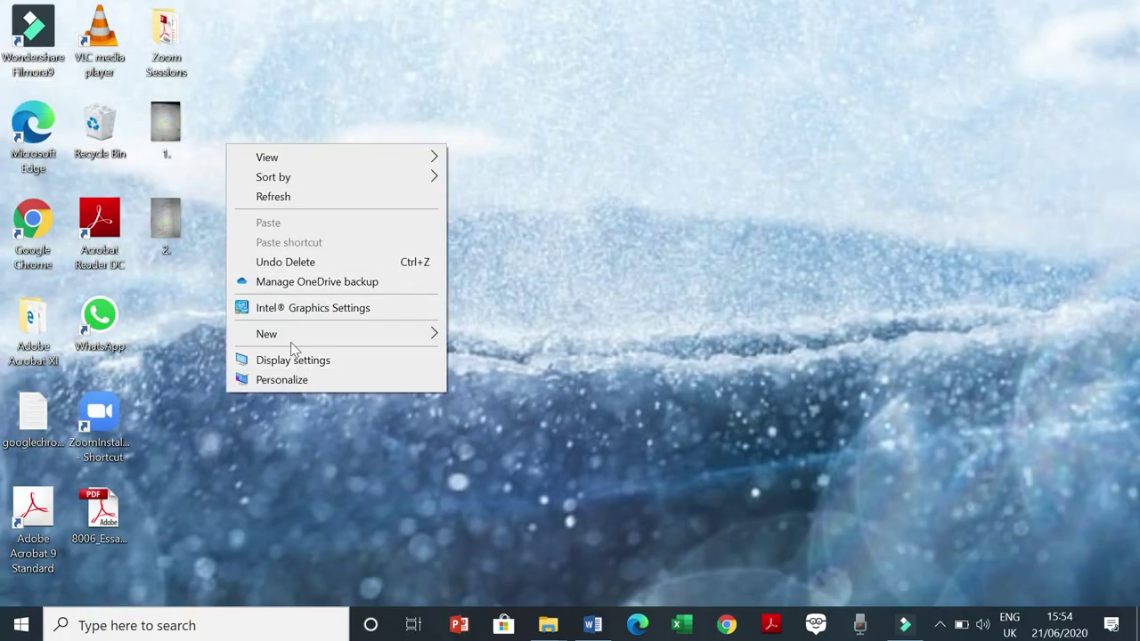
mouse_move(290, 342)
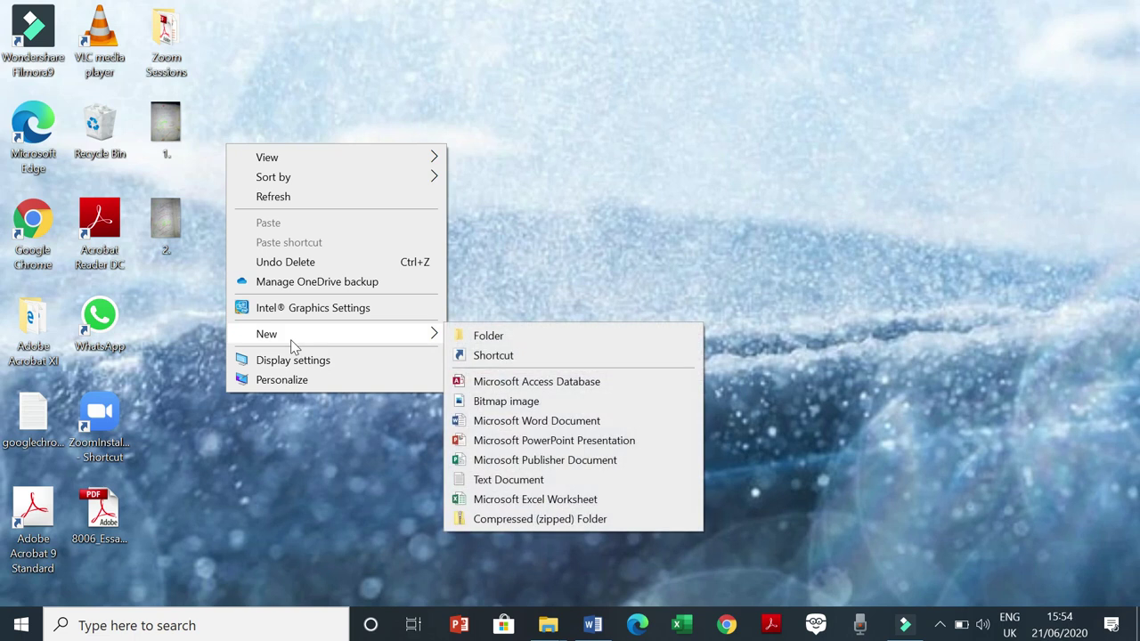
left_click(481, 336)
left_click(406, 178)
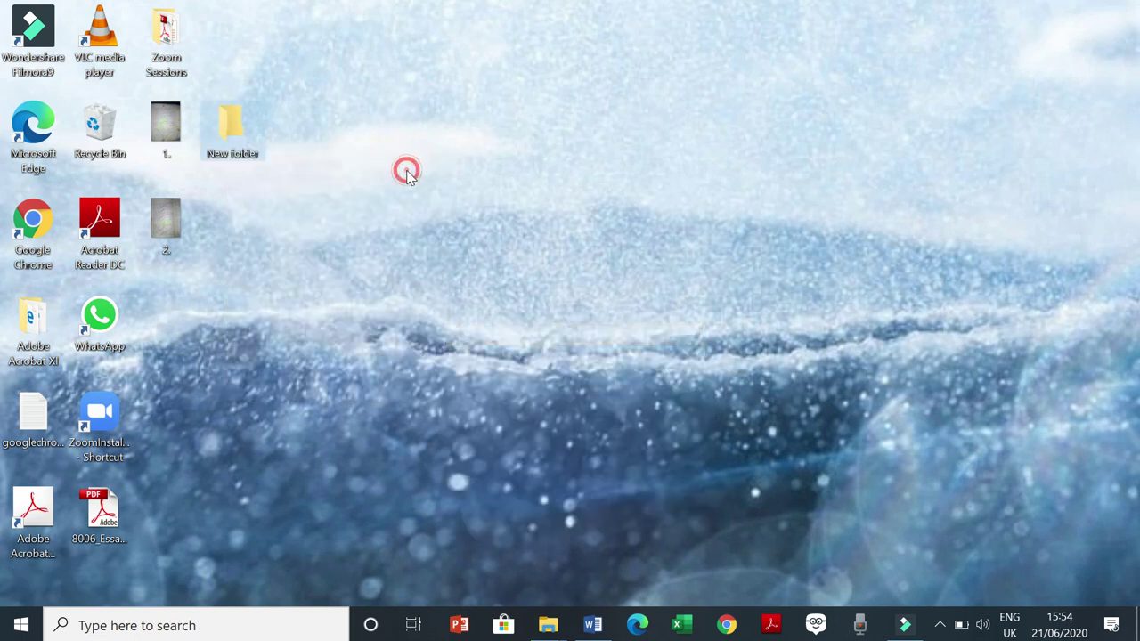
left_click_drag(165, 127, 232, 118)
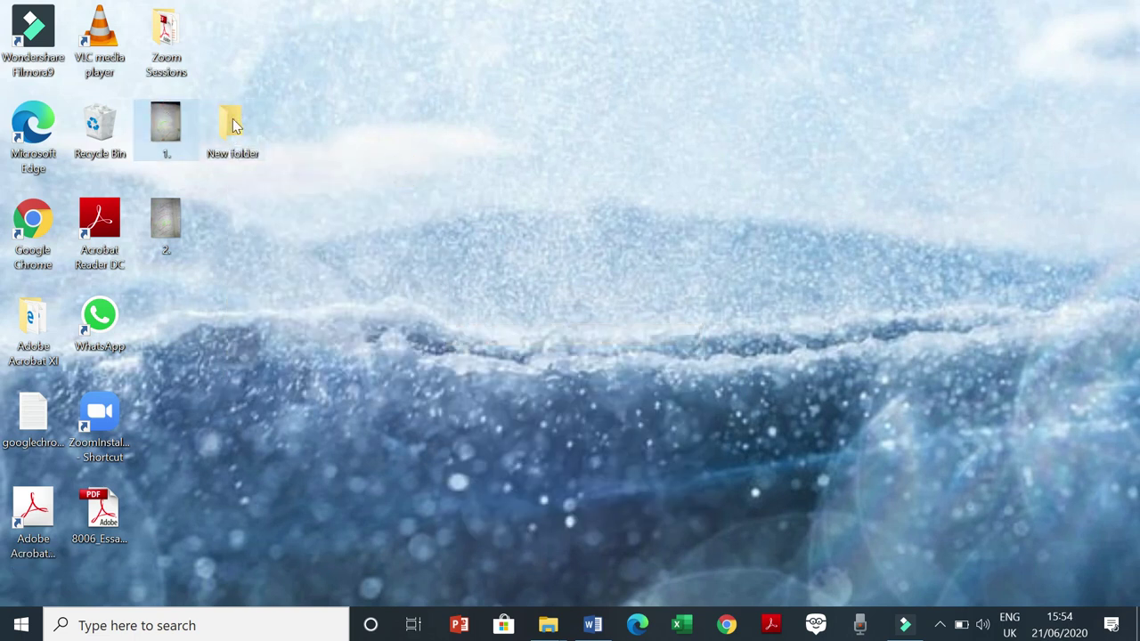
left_click_drag(168, 221, 242, 135)
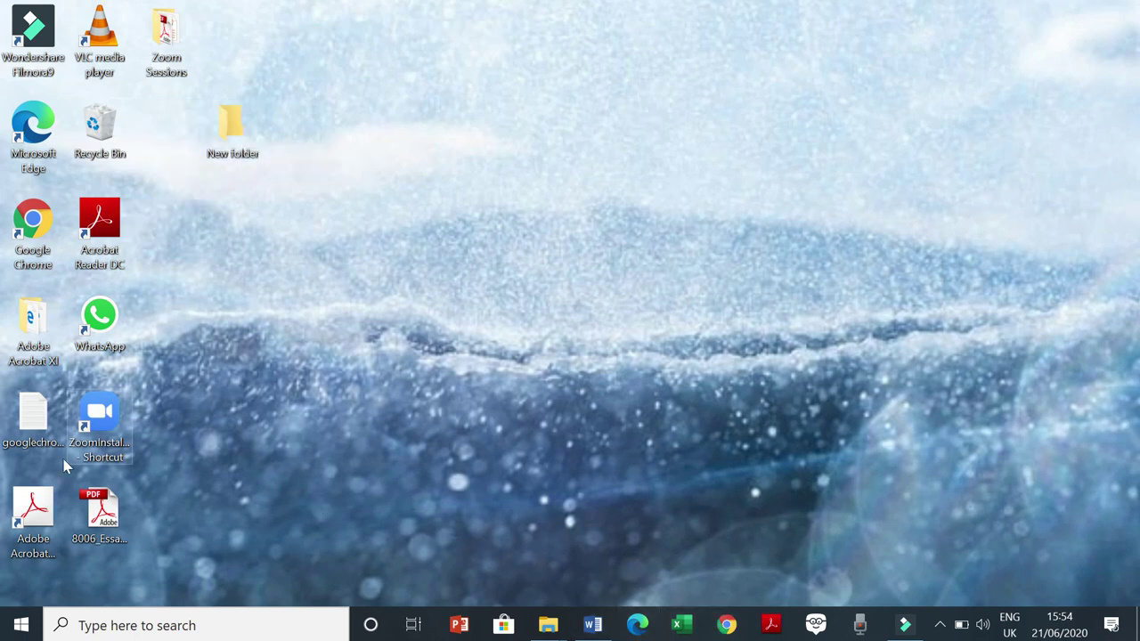
Launch Adobe Acrobat and try to open the page images from the Desktop's New folder.
double_click(47, 504)
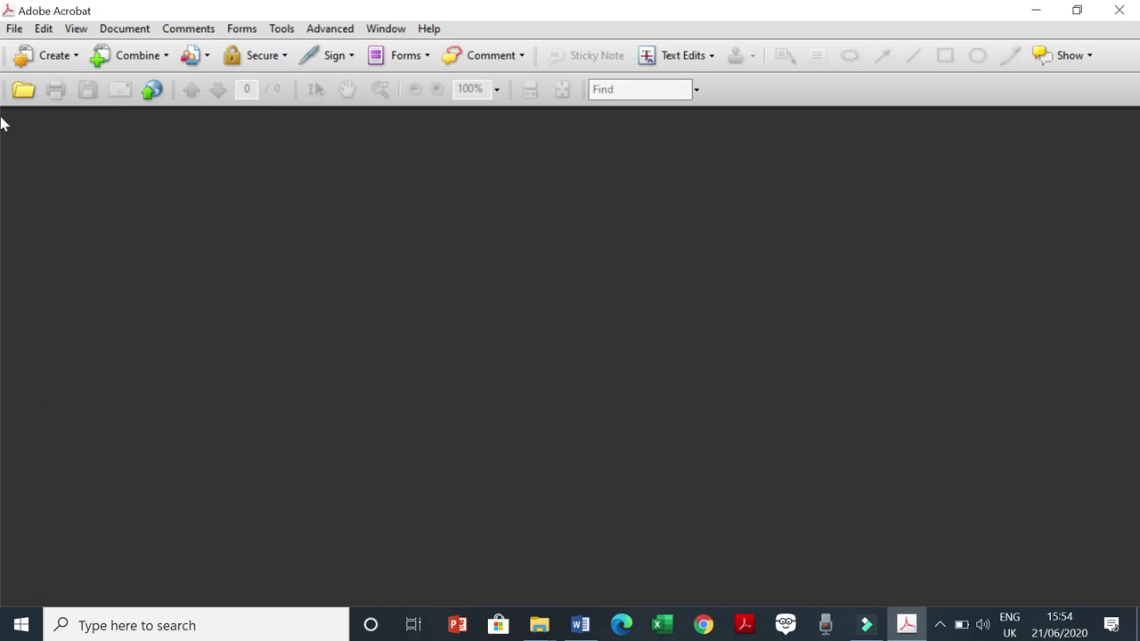
left_click(24, 31)
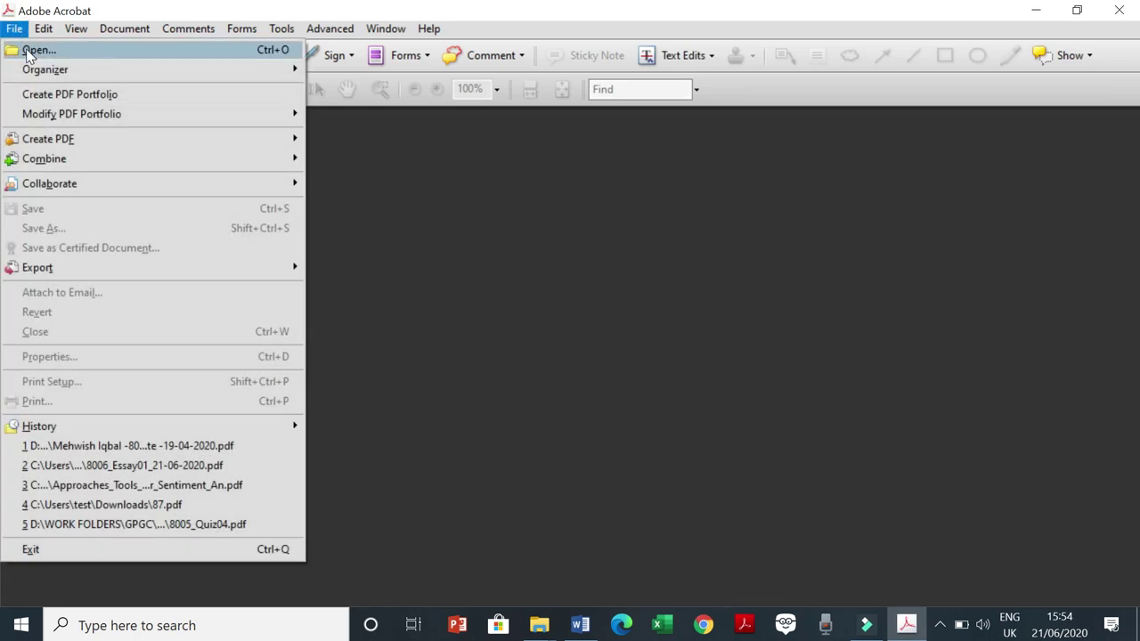
left_click(26, 51)
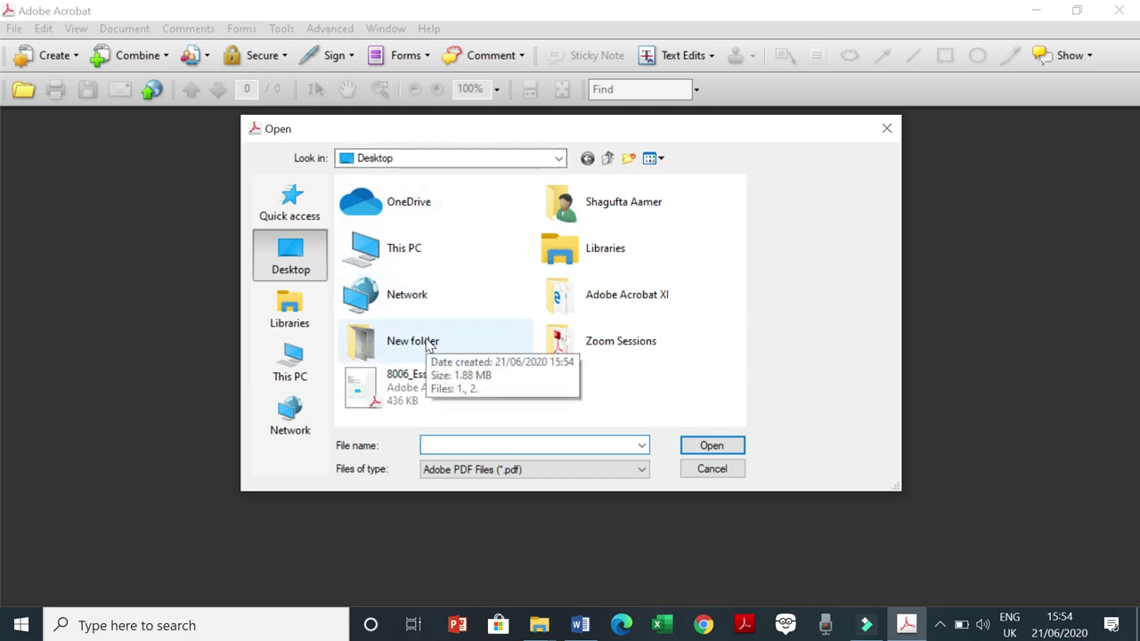
double_click(425, 345)
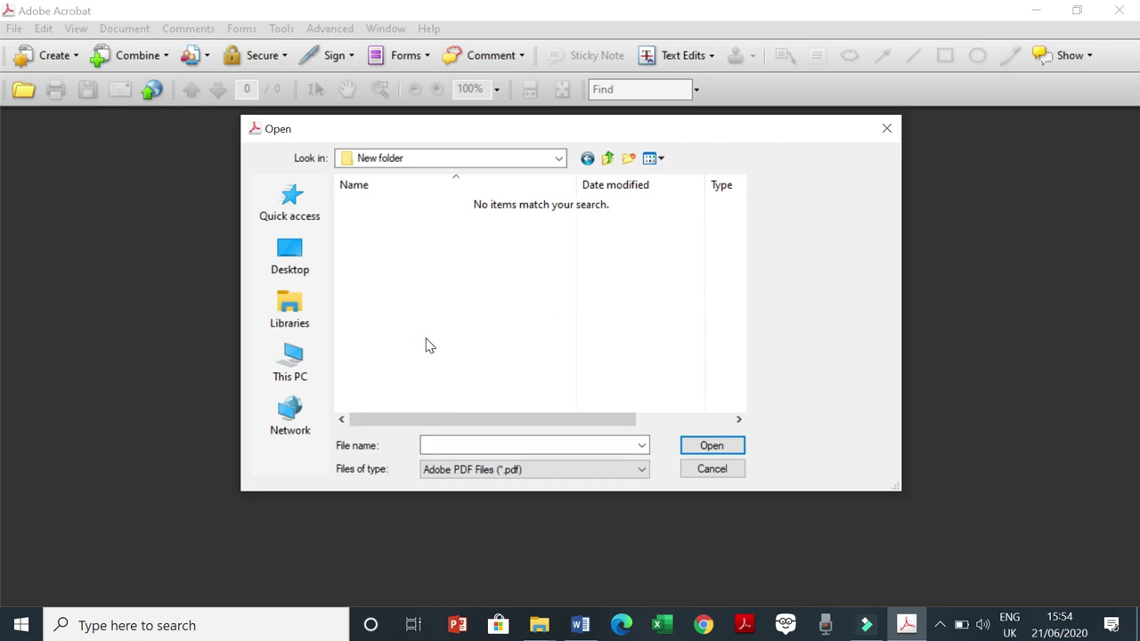
left_click(885, 130)
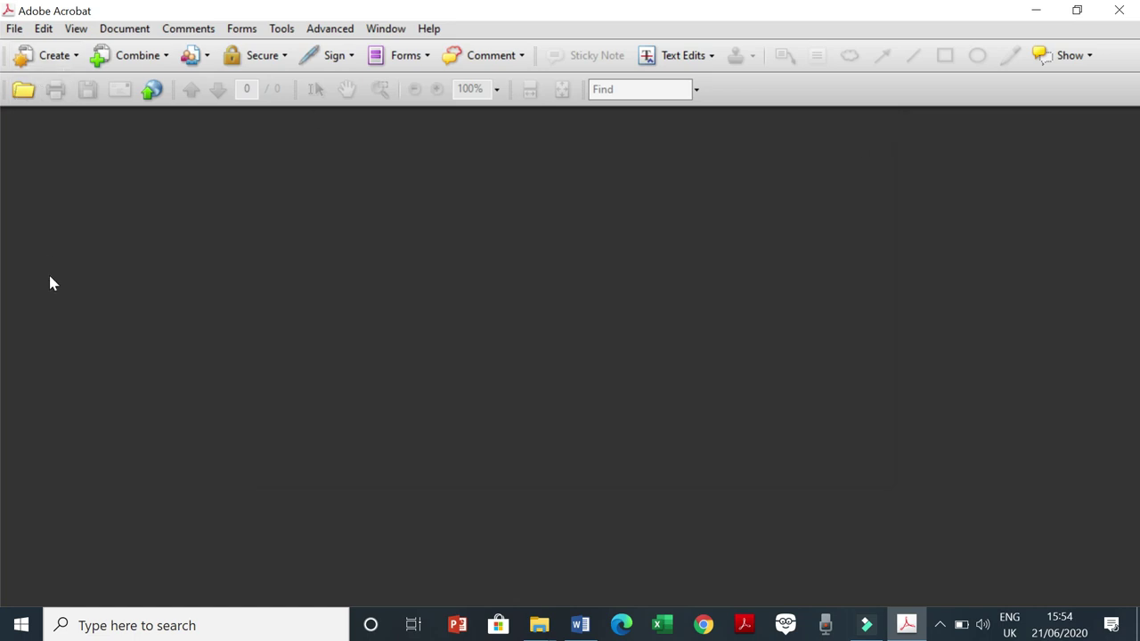
Create PDFs from the image files "1." and "2." in the Desktop's New folder.
key("alt")
left_click(9, 32)
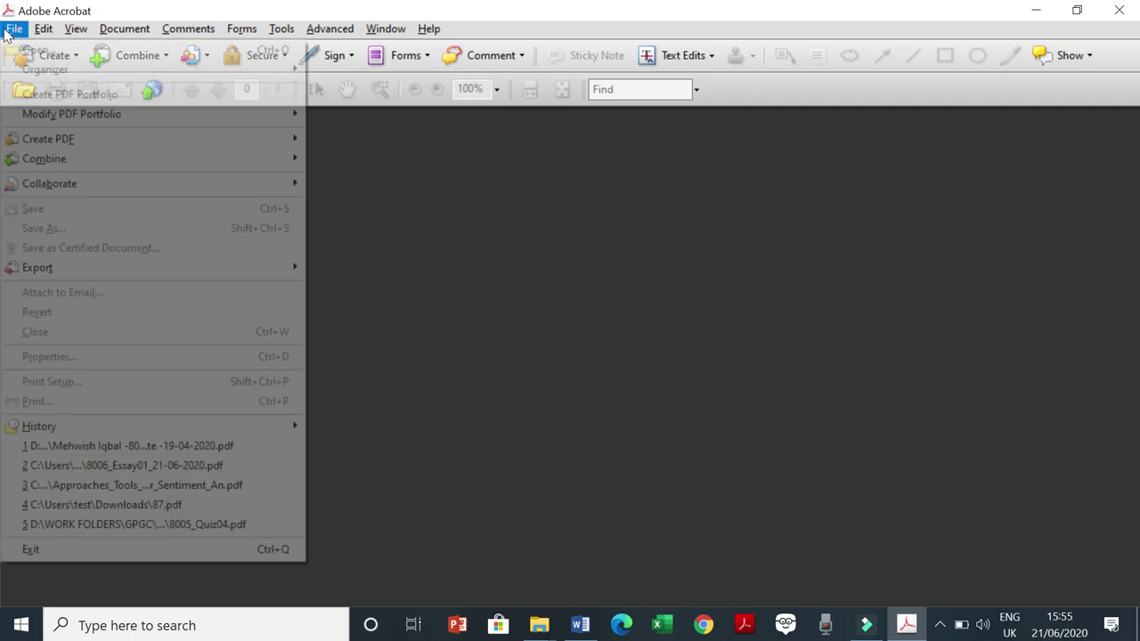
mouse_move(37, 144)
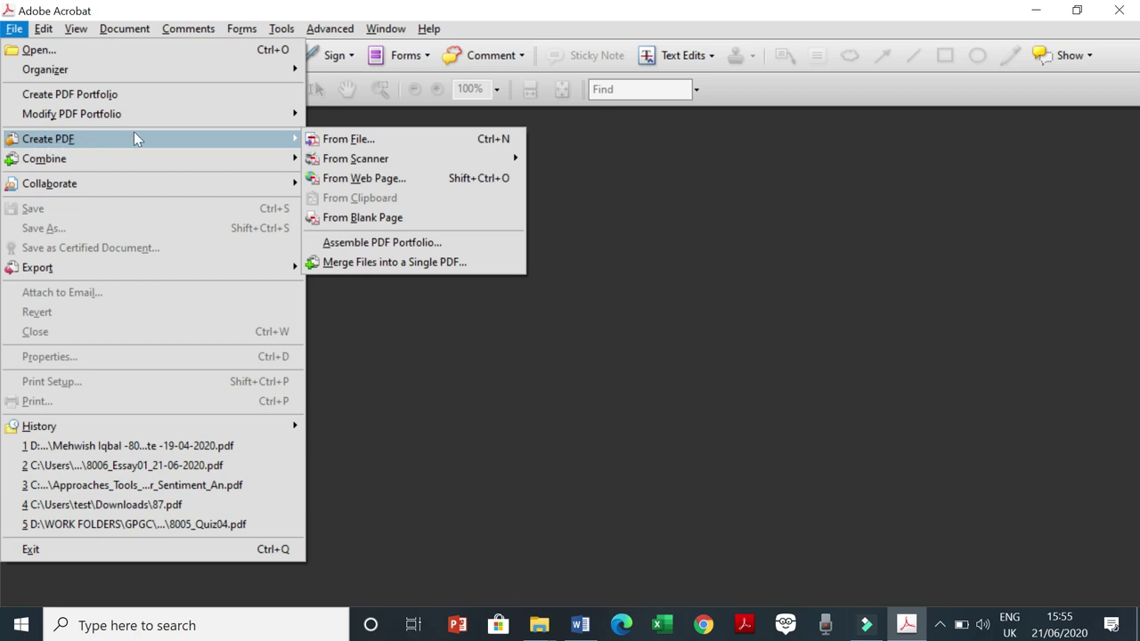
left_click(350, 141)
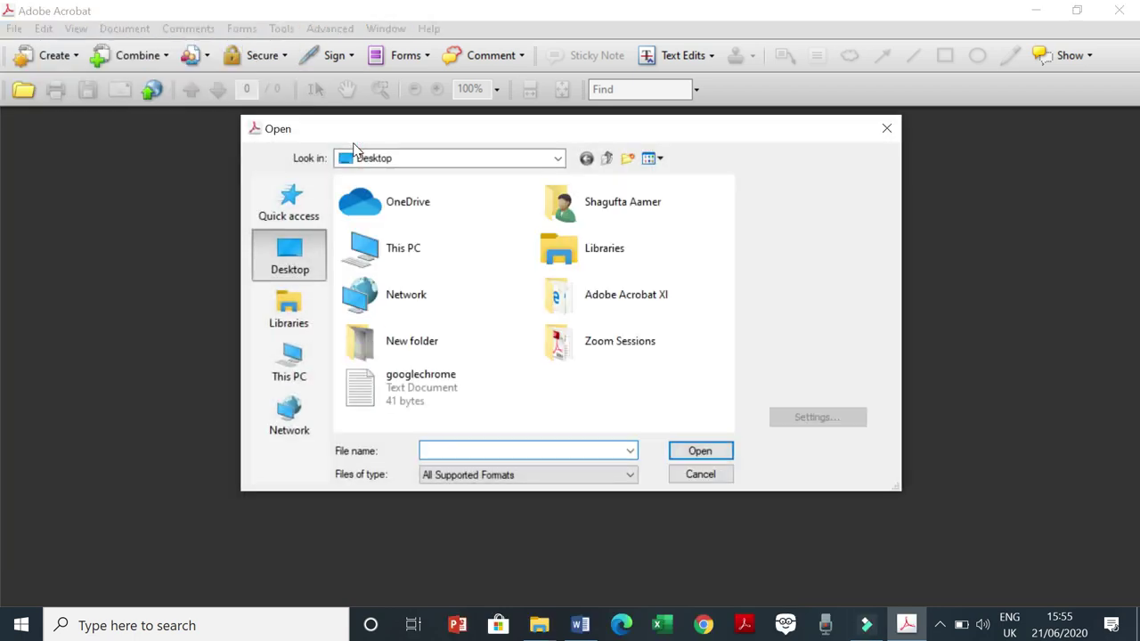
double_click(433, 342)
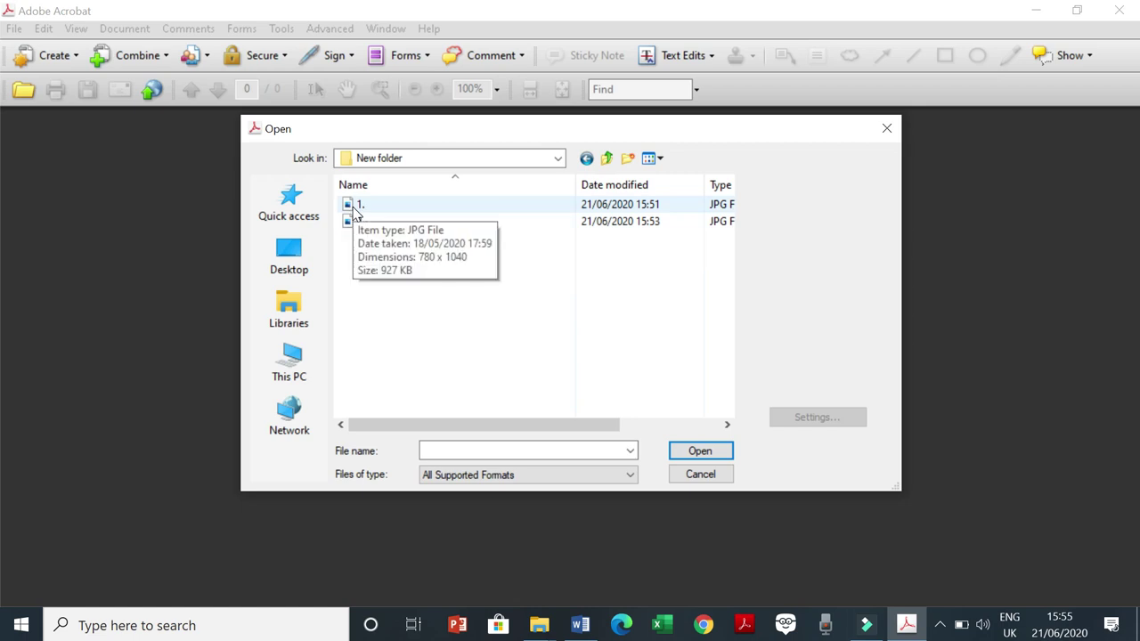
left_click(356, 209)
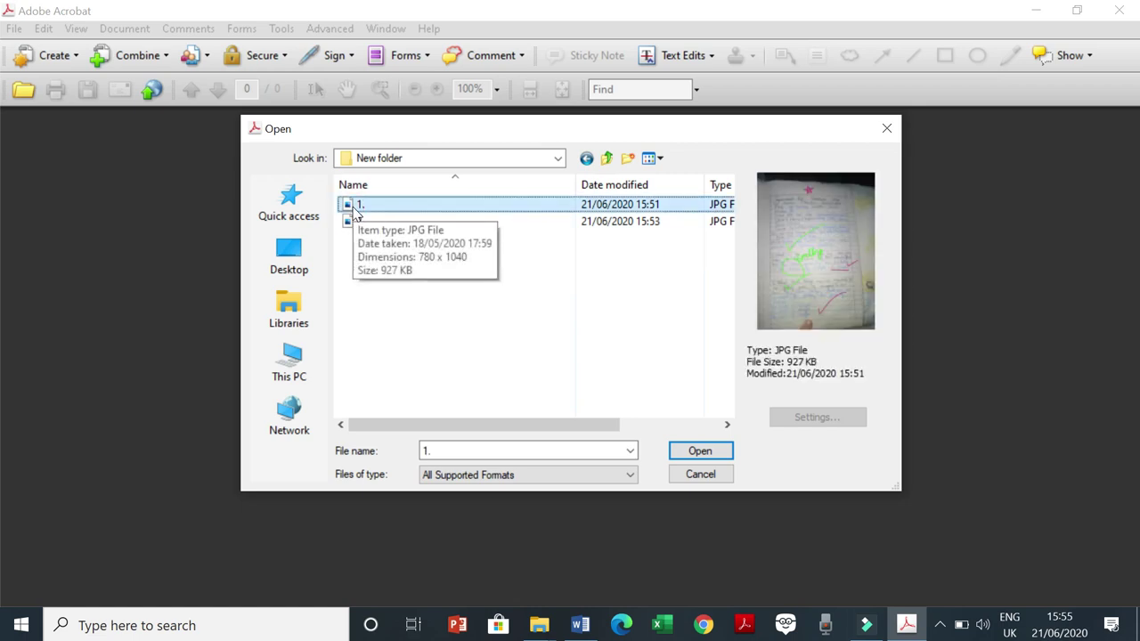
left_click(355, 213, "shift")
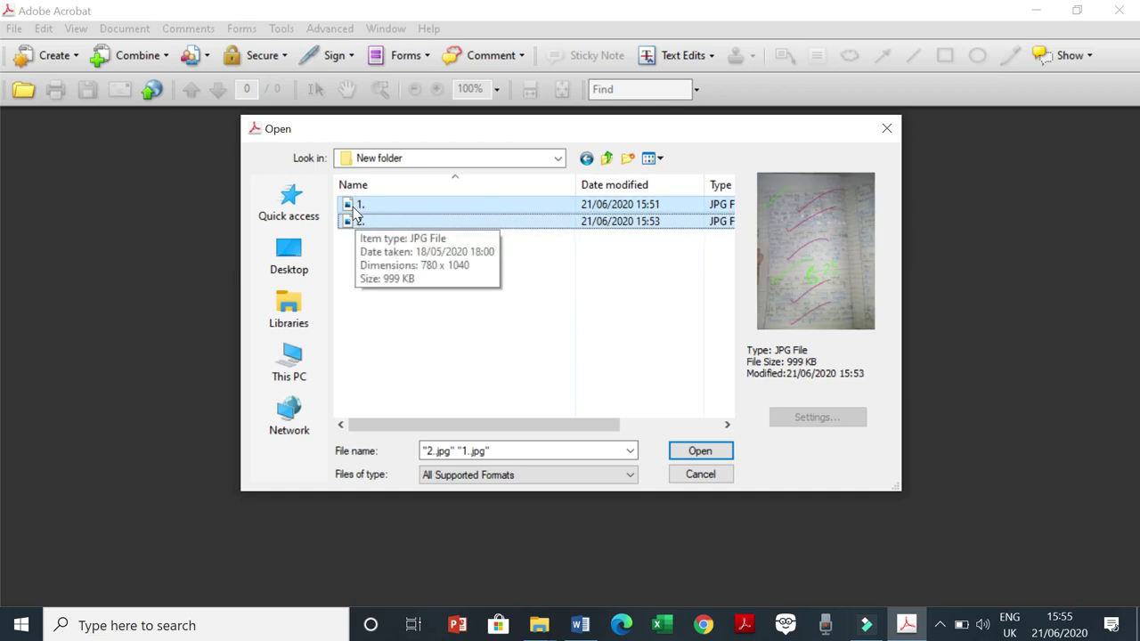
left_click(700, 452)
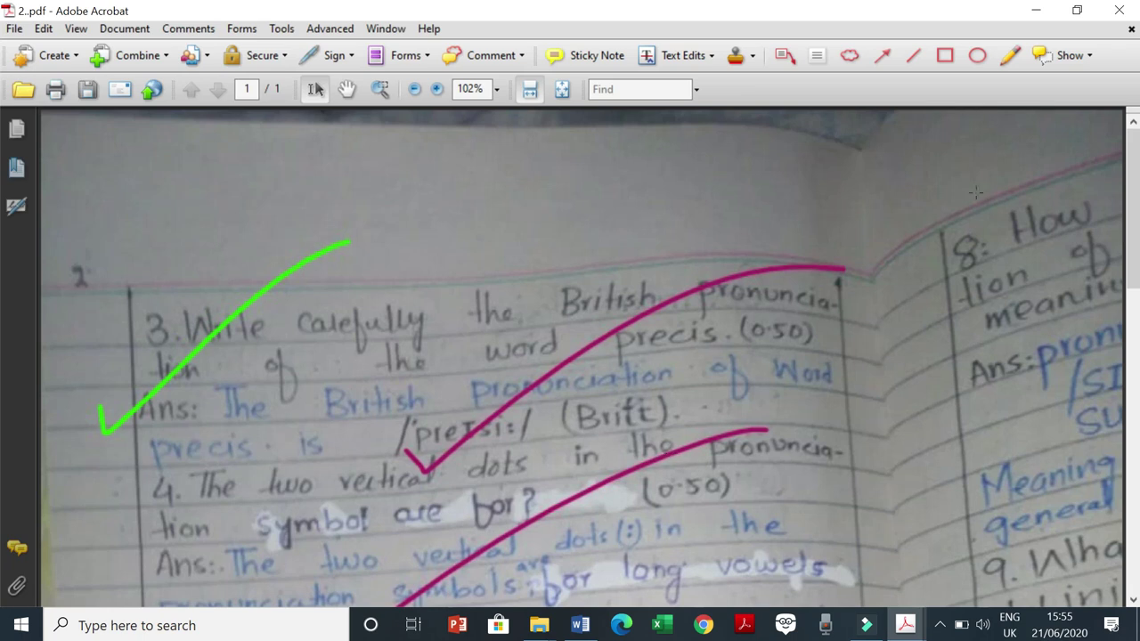
Review the PDF of page 2 at 50% zoom and close it without saving.
left_click(415, 89)
left_click(414, 89)
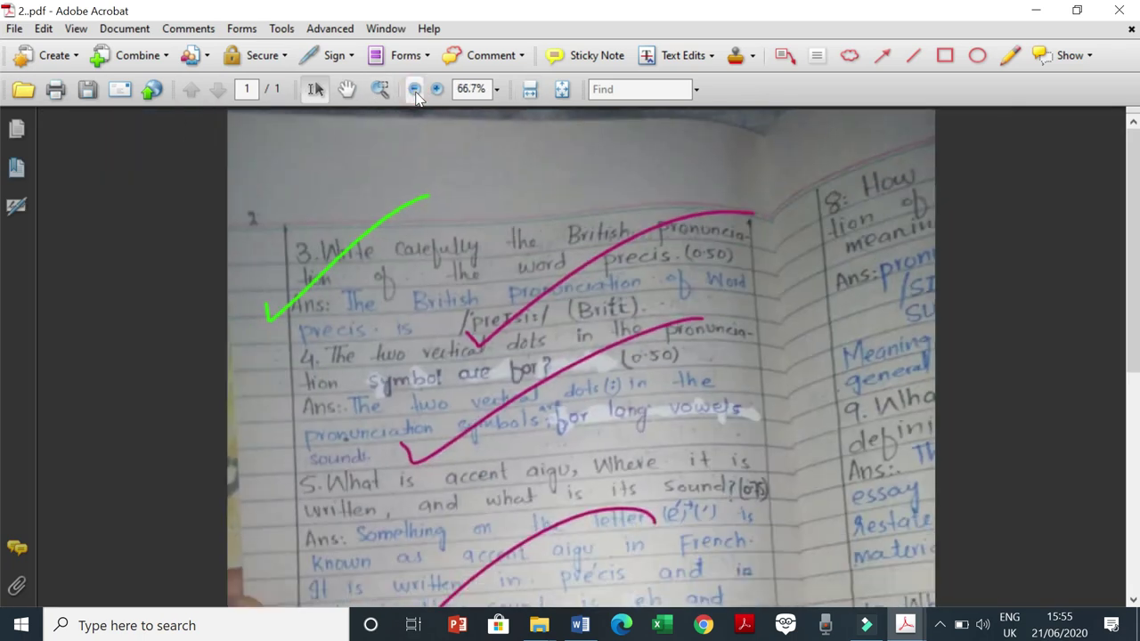
left_click(415, 89)
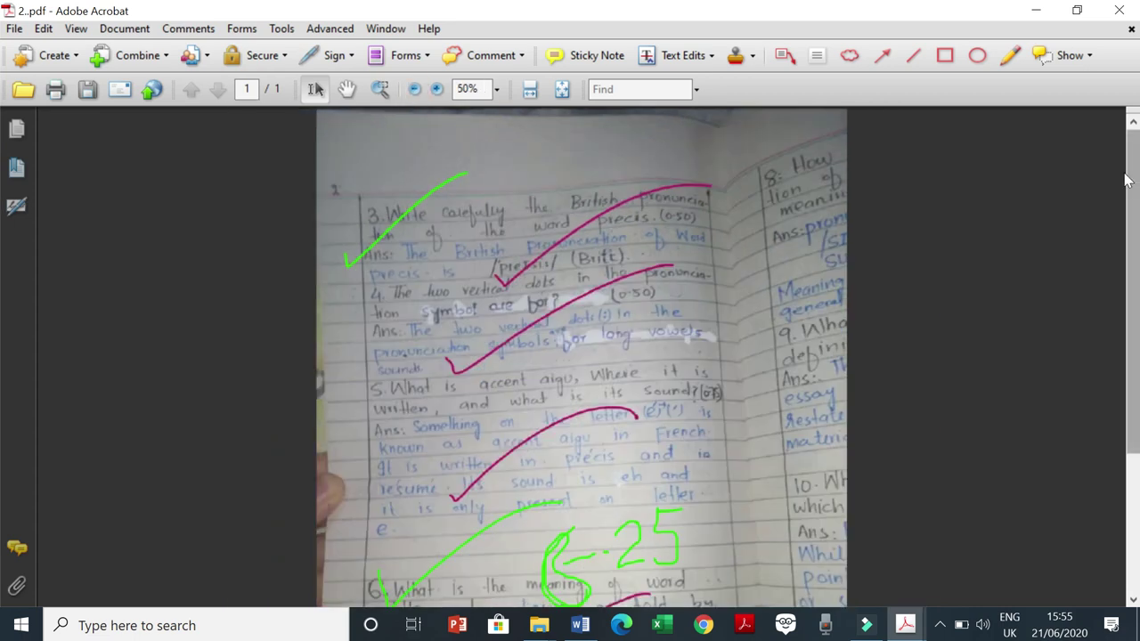
left_click_drag(1133, 184, 0, 414)
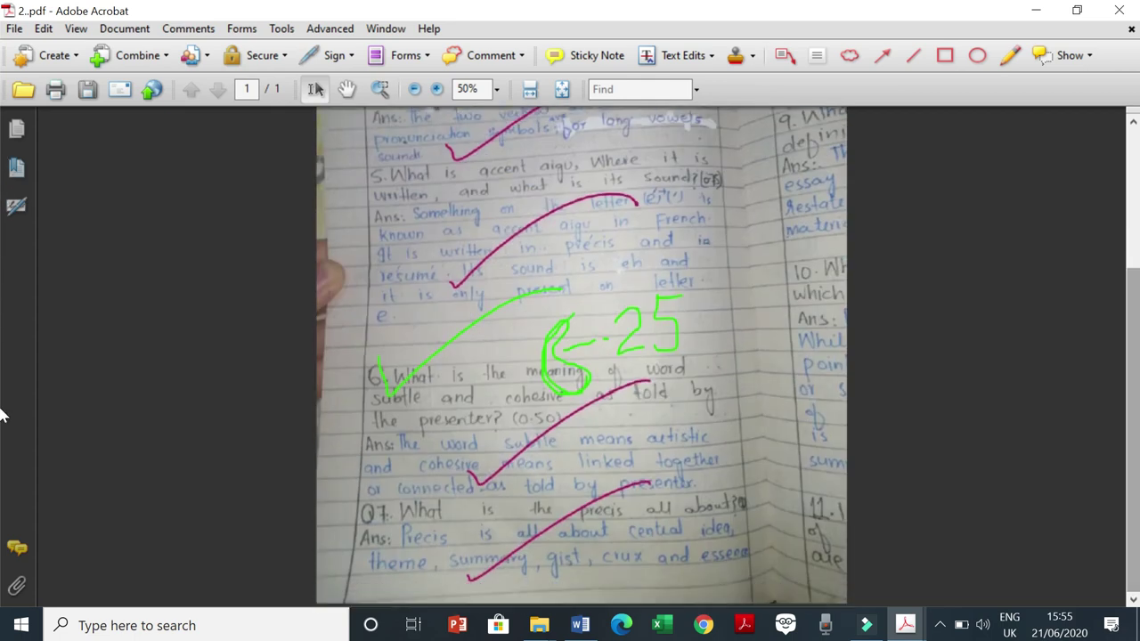
left_click(1122, 9)
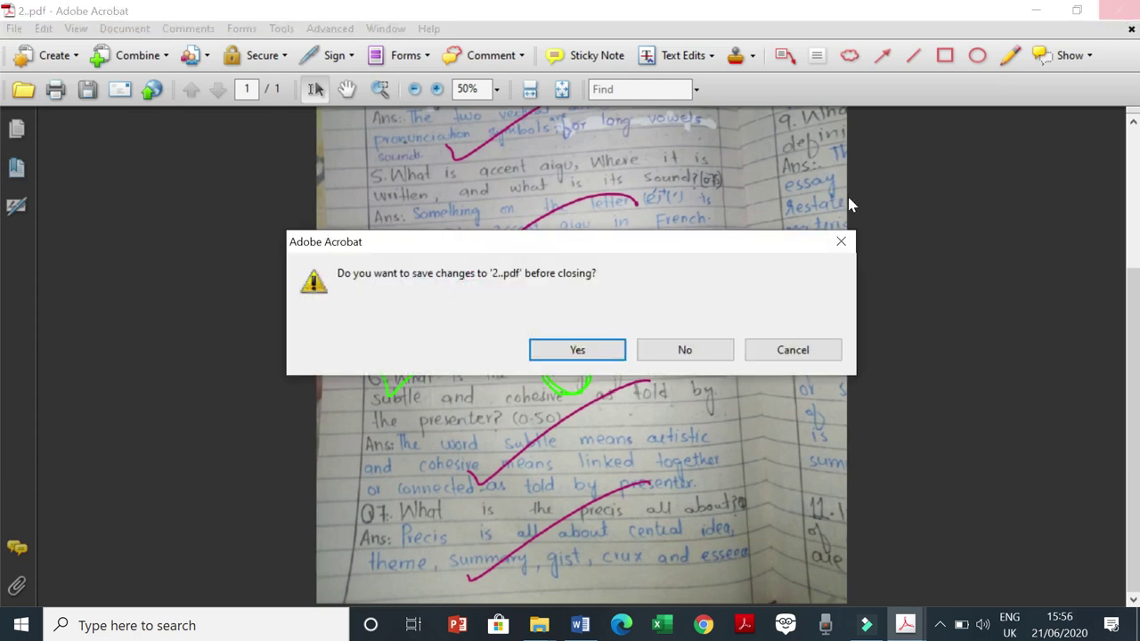
left_click(677, 347)
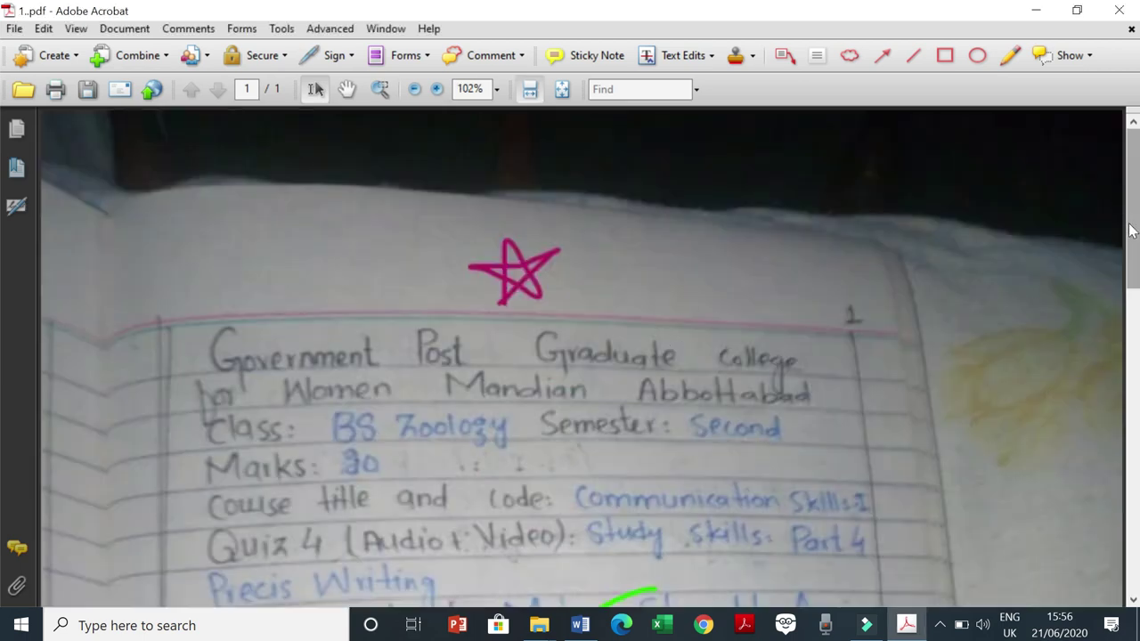
Look through the PDF of page 1, close it without saving and exit Acrobat.
scroll(6, 280, "down", 5)
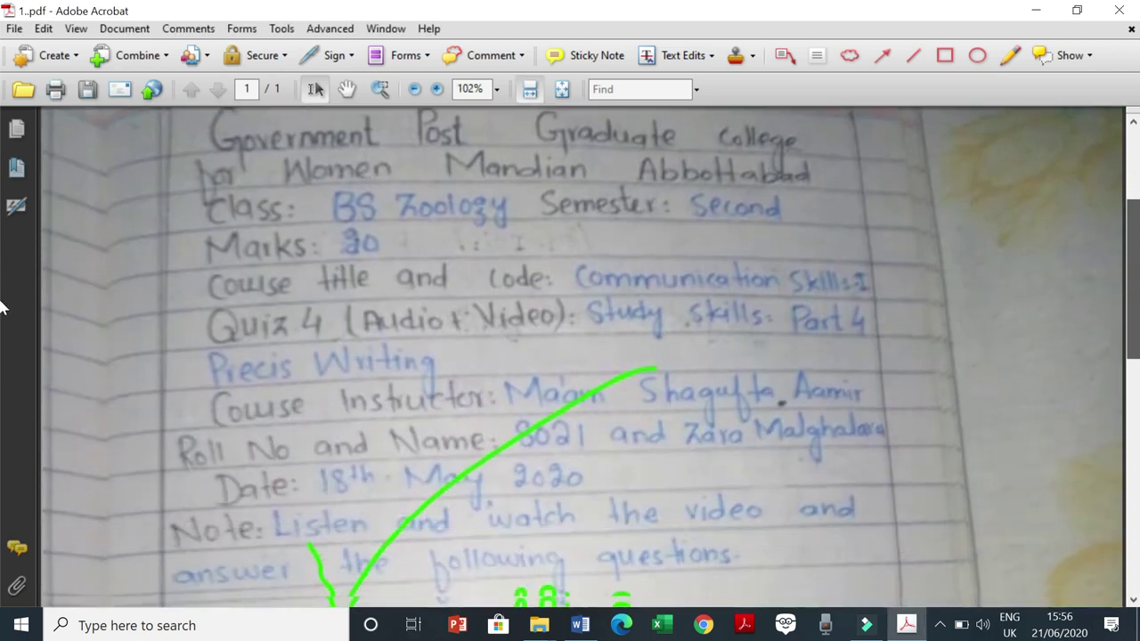
scroll(4, 333, "down", 10)
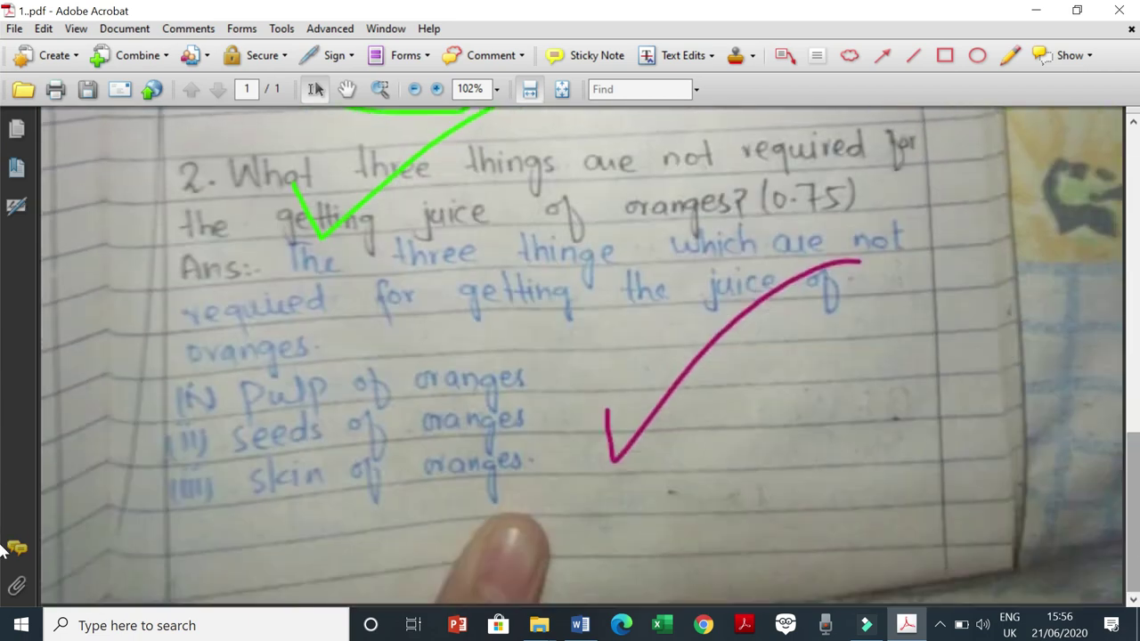
left_click(1120, 16)
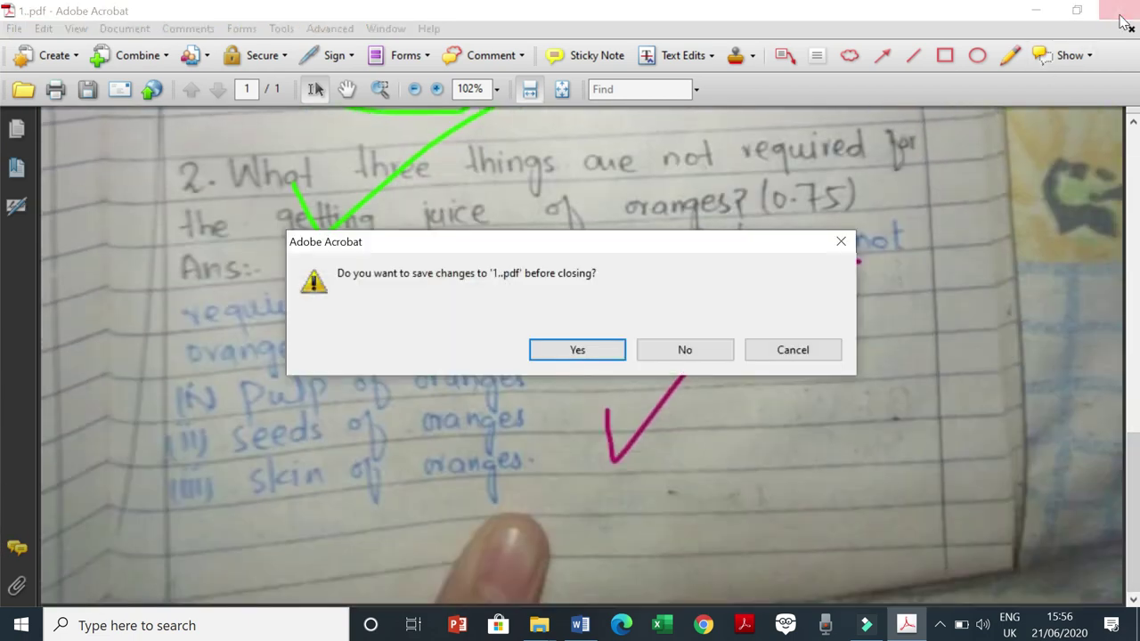
left_click(655, 353)
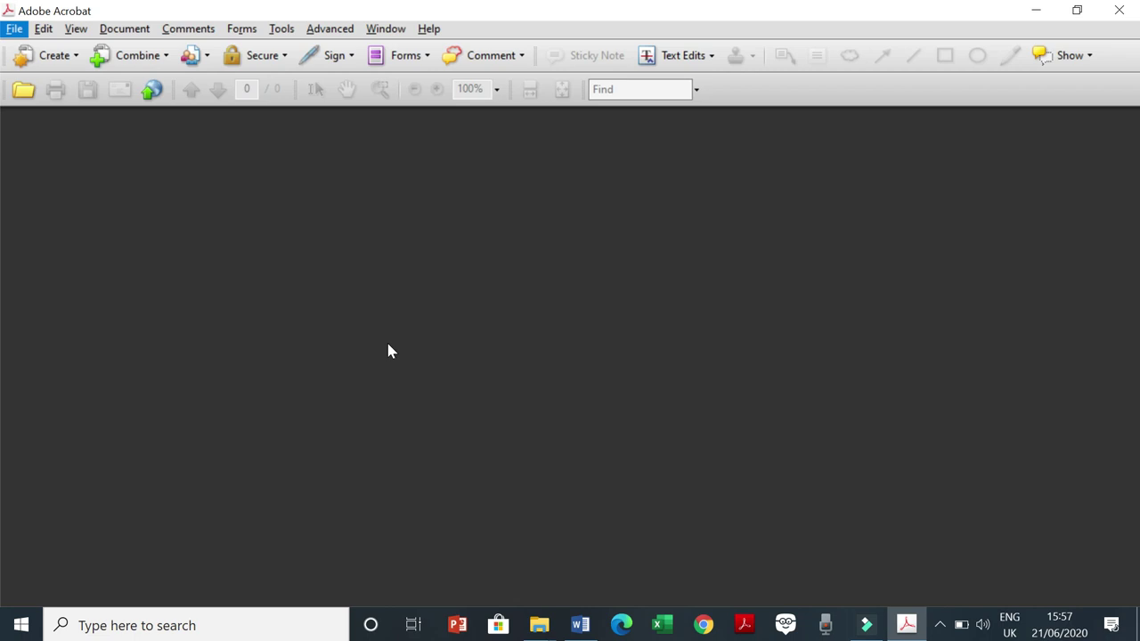
left_click(1118, 16)
Launch Adobe Acrobat and start merging files into a single PDF.
double_click(44, 515)
left_click(14, 29)
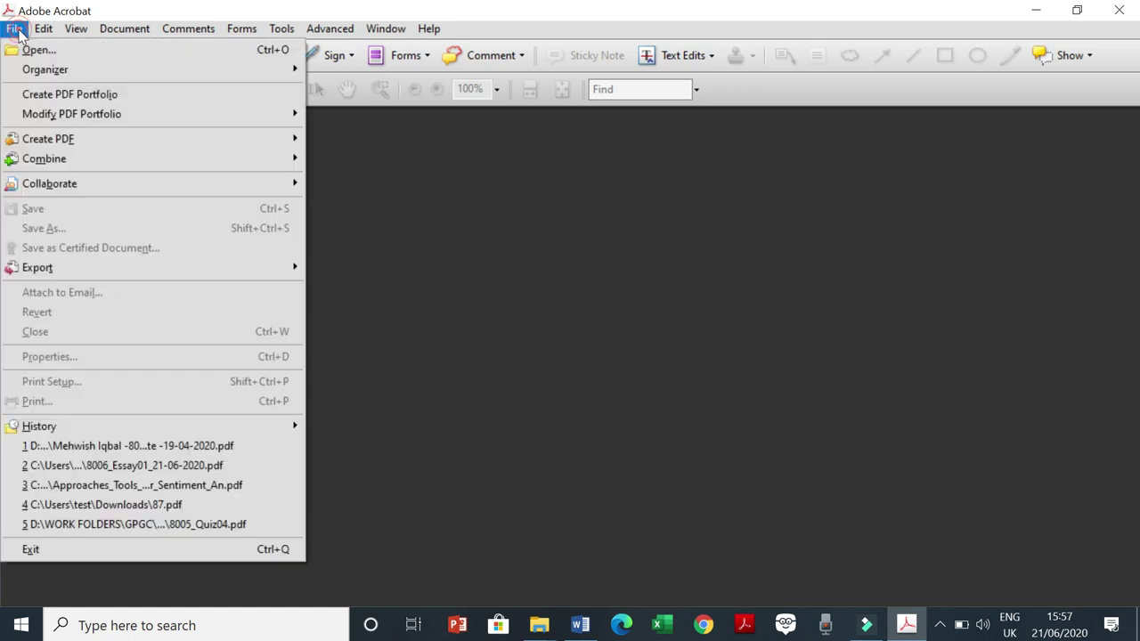
mouse_move(64, 158)
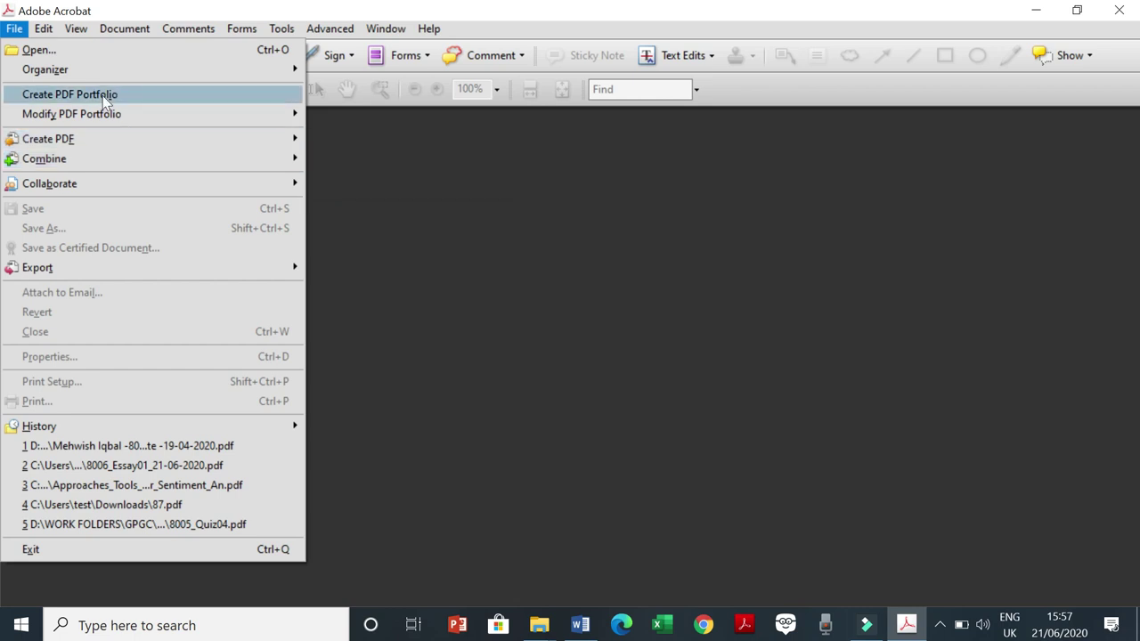
left_click(13, 29)
left_click(14, 29)
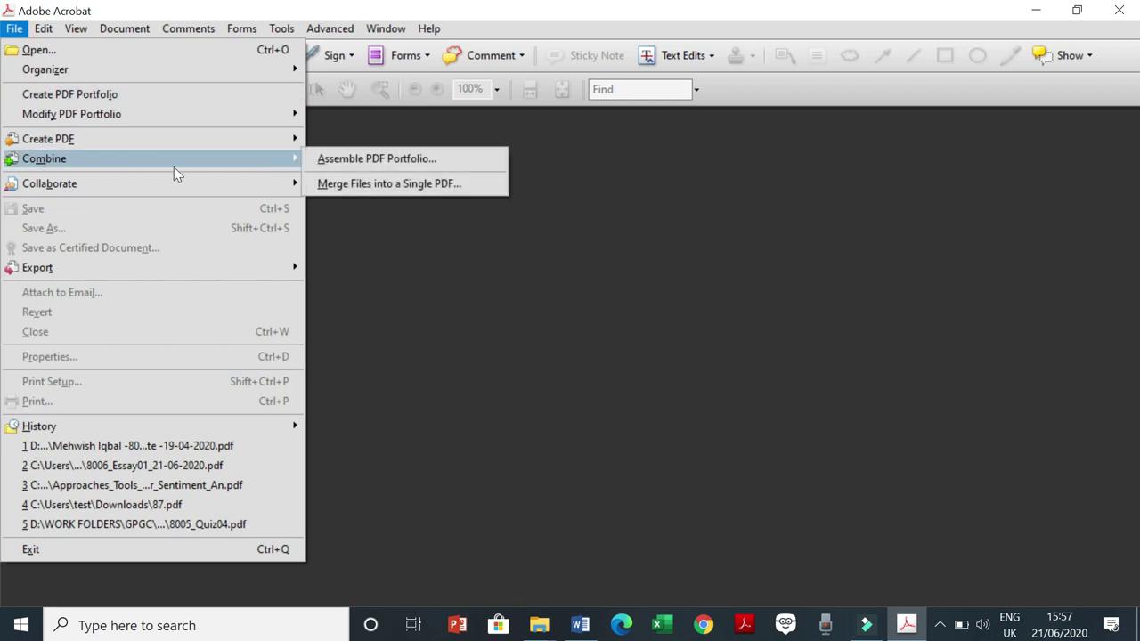
mouse_move(286, 163)
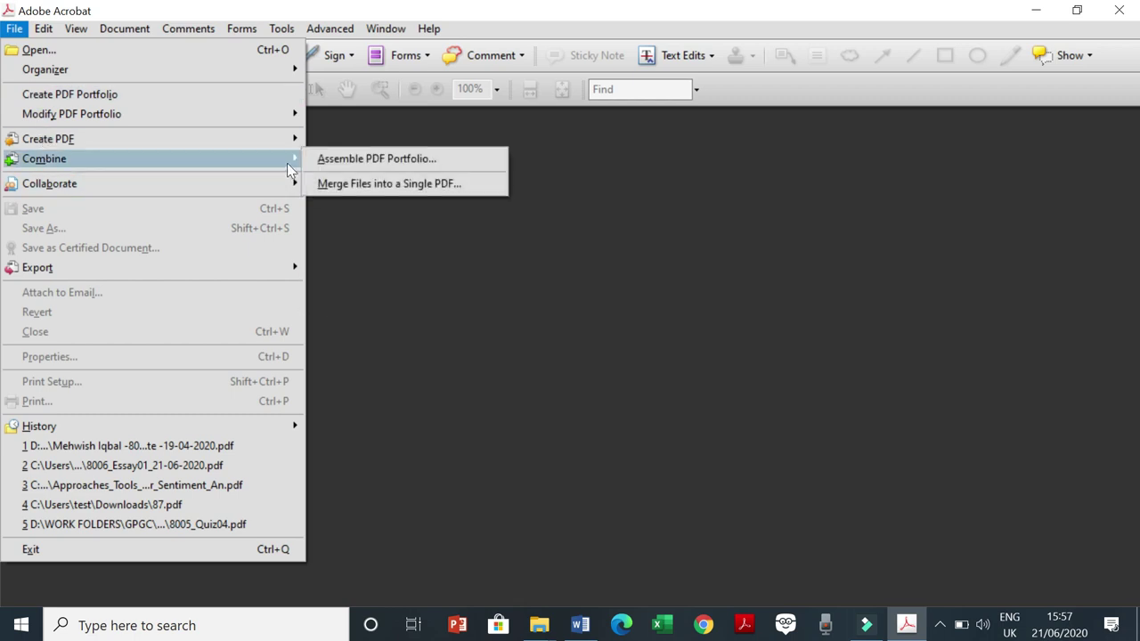
left_click(338, 184)
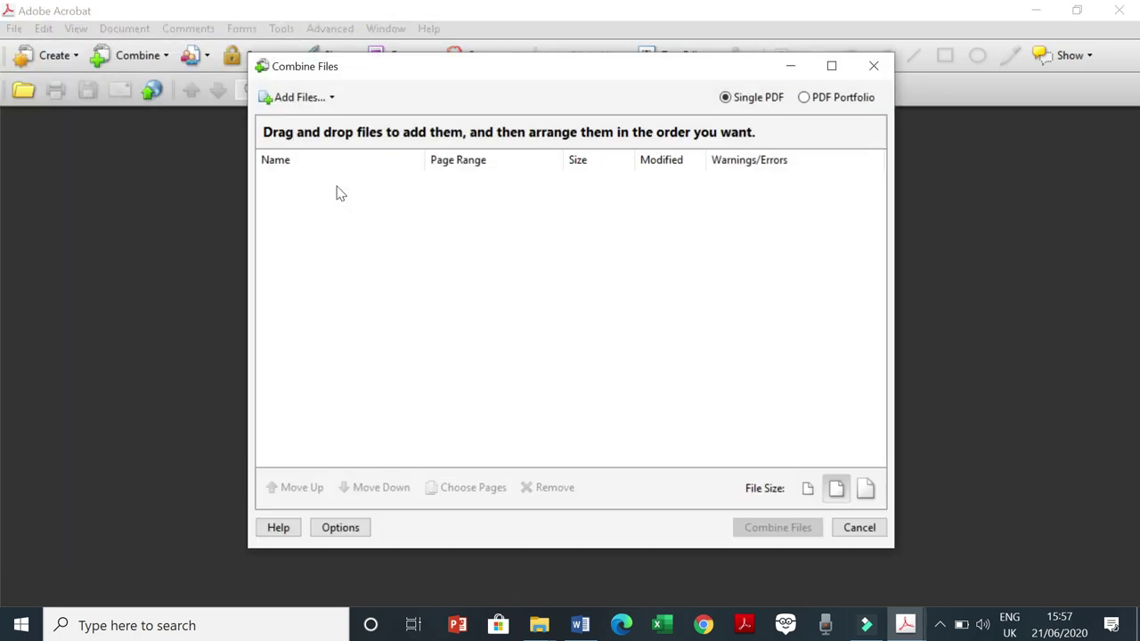
Add the image files "1." and "2." from the Desktop's New folder to the list of files to combine.
left_click(331, 99)
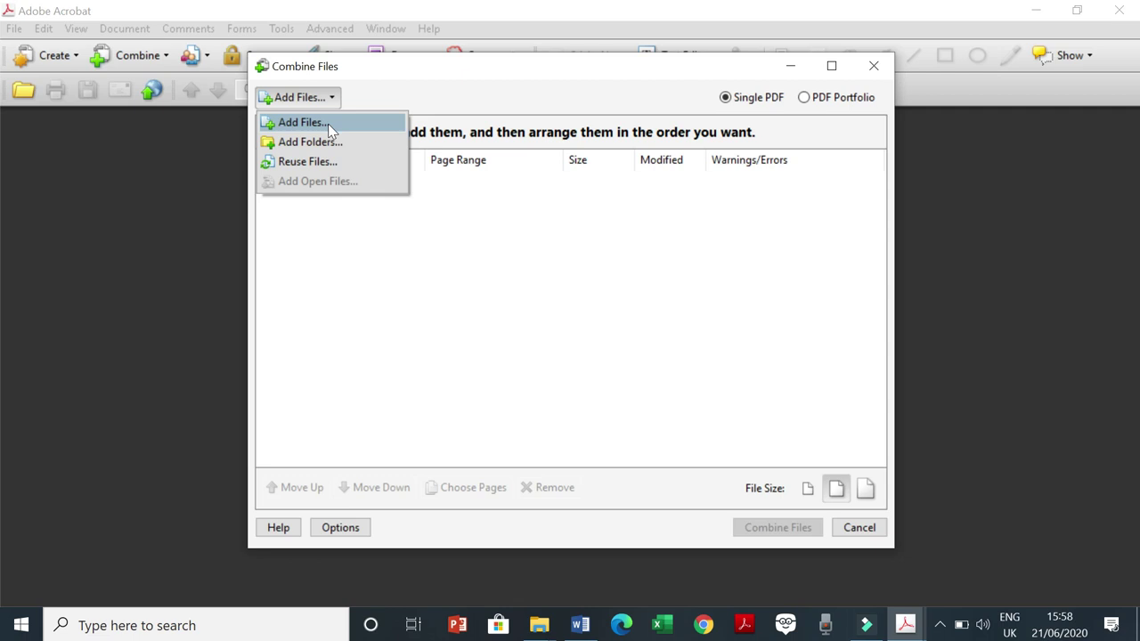
left_click(328, 123)
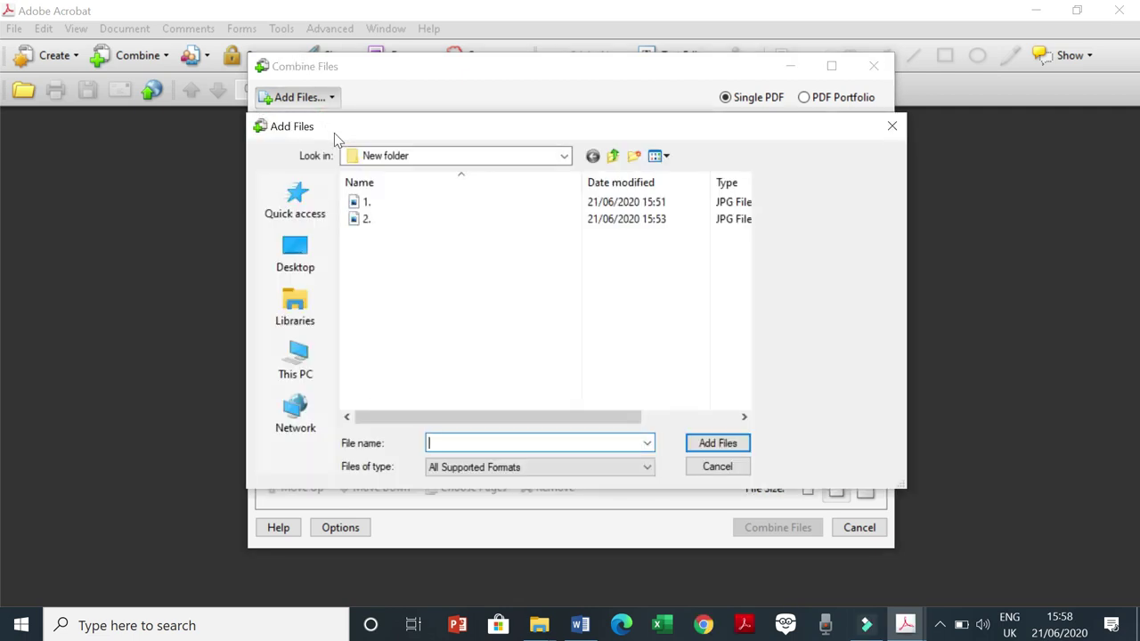
left_click(306, 272)
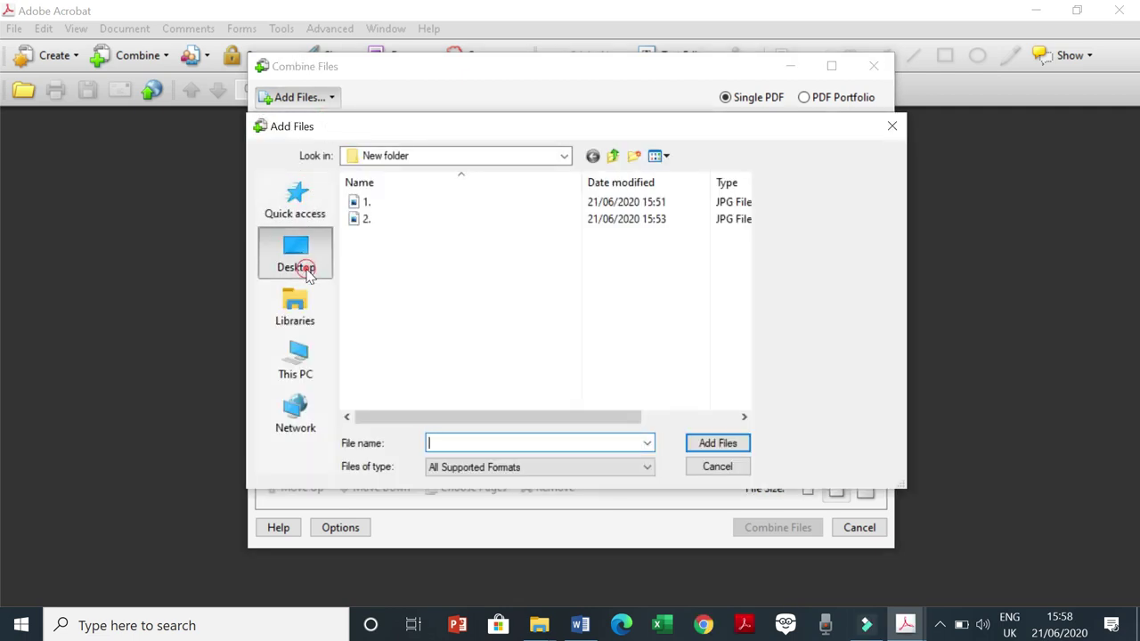
double_click(404, 343)
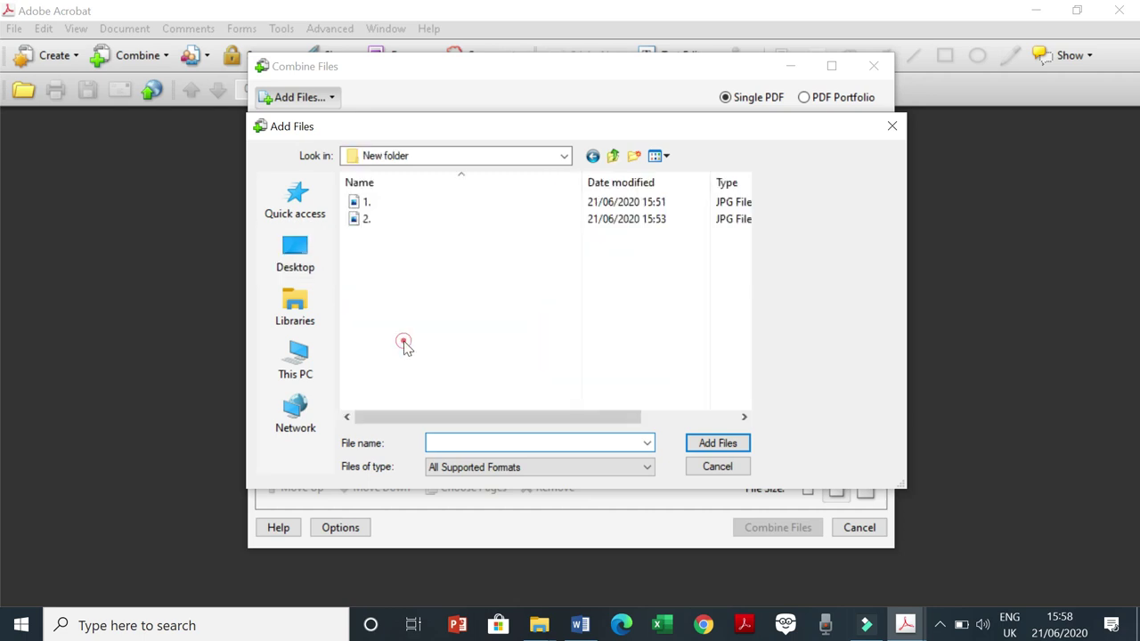
left_click(359, 202)
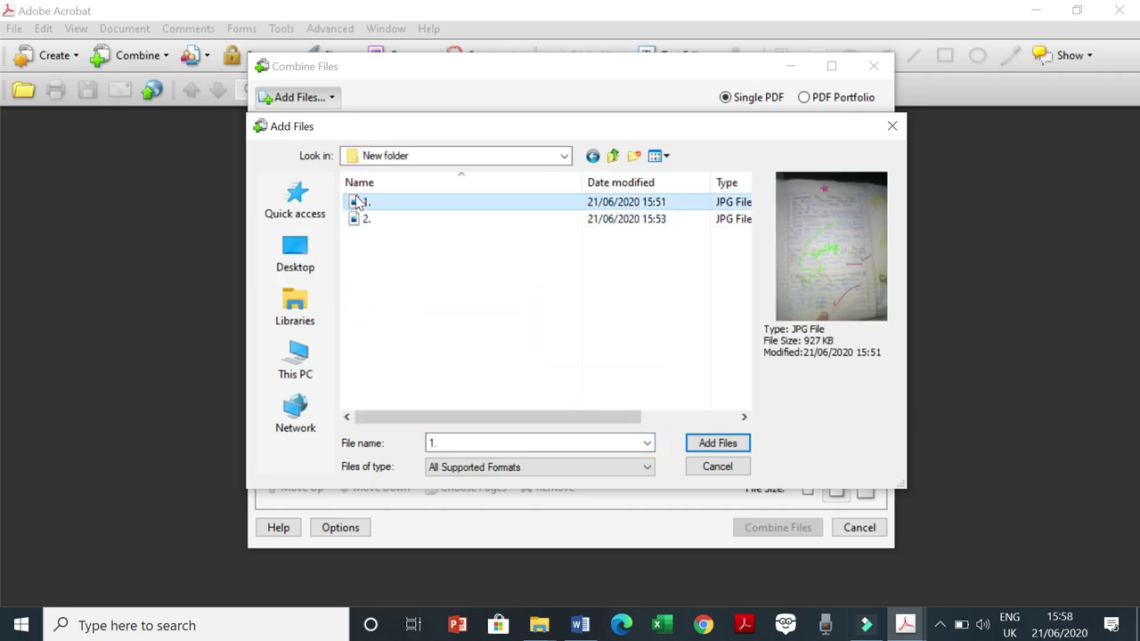
left_click(361, 219, "shift")
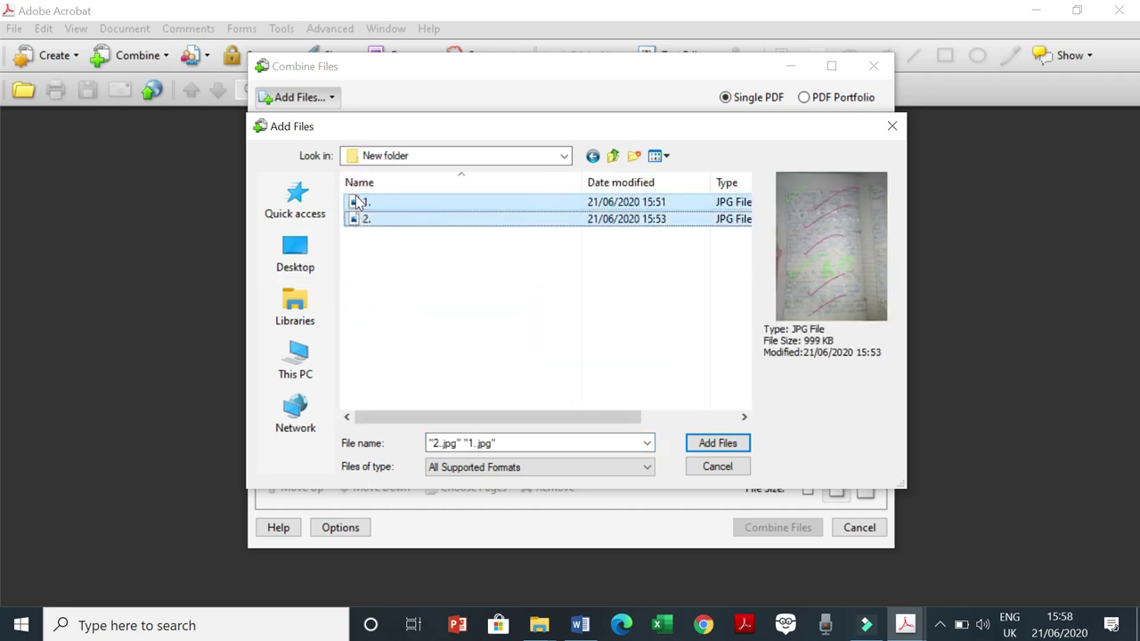
left_click(700, 445)
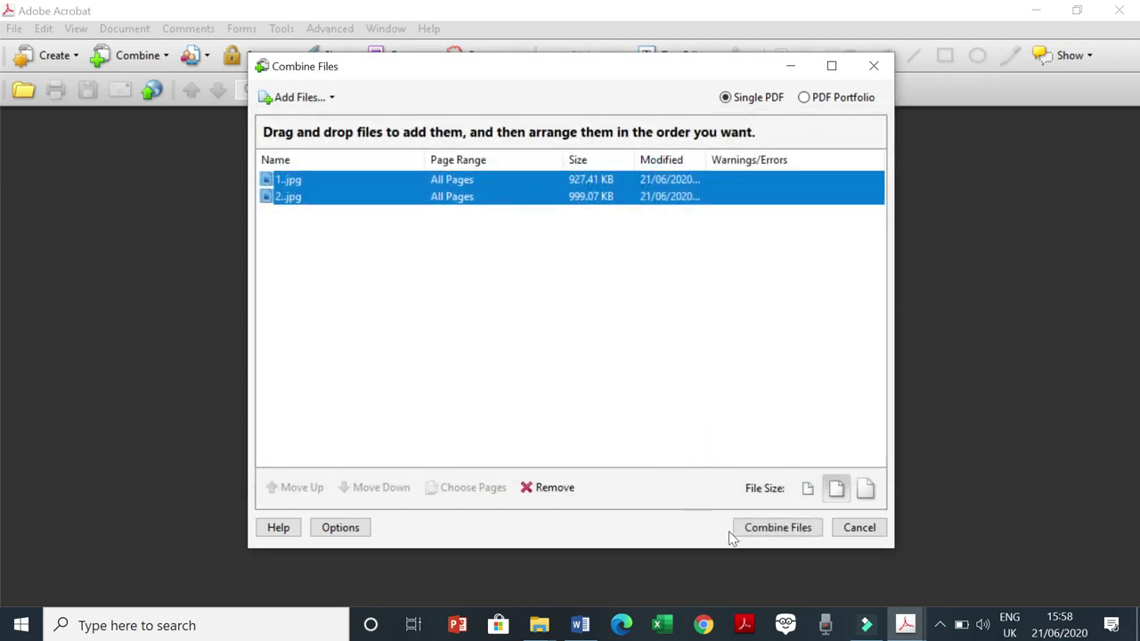
Combine the two images into one PDF, save it in New folder as 8021_Quiz04_20-06-2020, and close Acrobat.
left_click(761, 542)
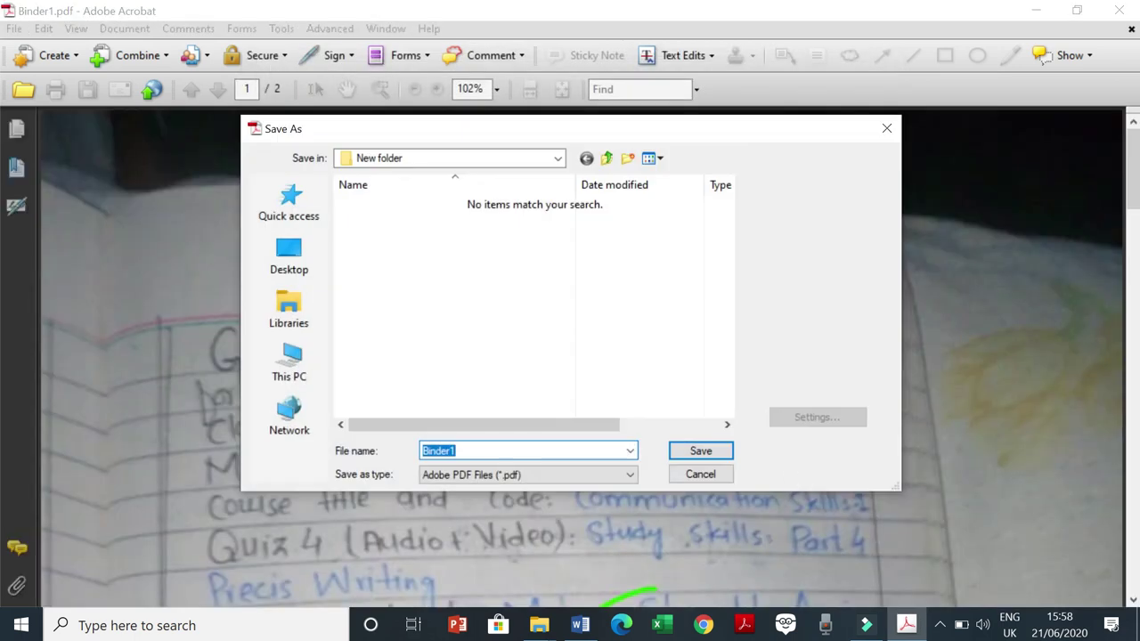
key("BackSpace")
type("800")
key("BackSpace")
type("21_Quiz04_20")
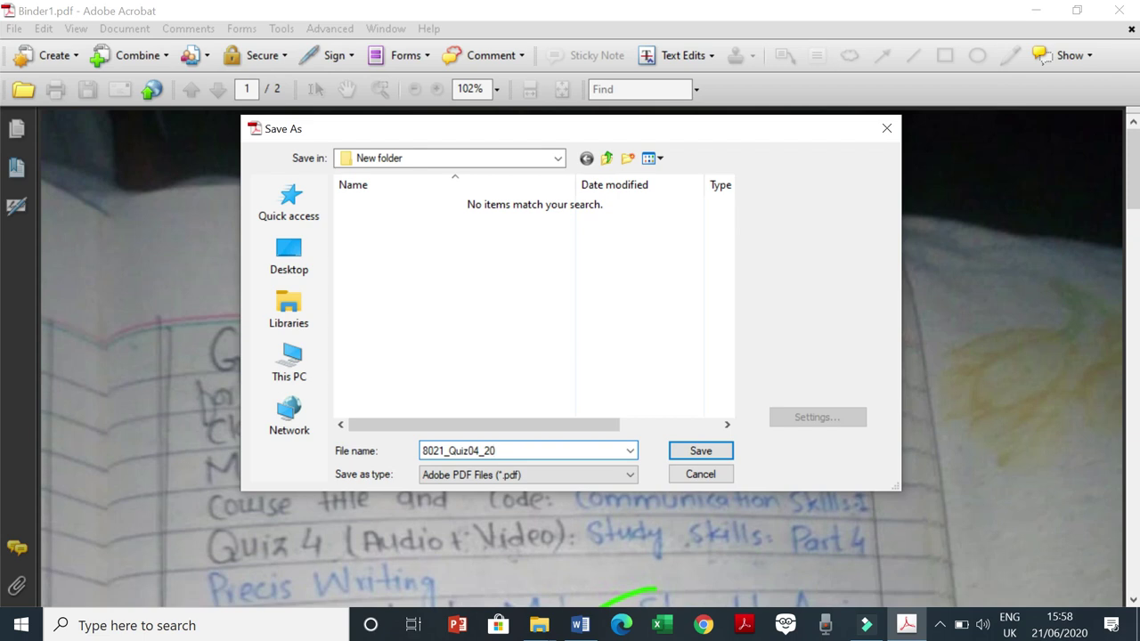
type("-06-2020")
left_click(683, 458)
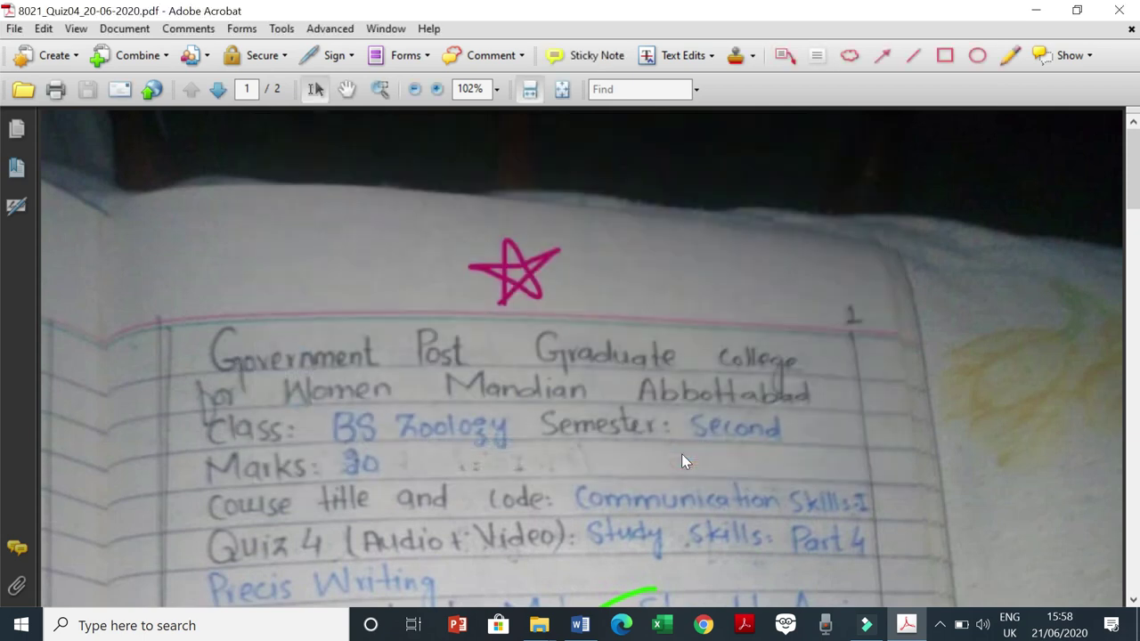
left_click(1036, 16)
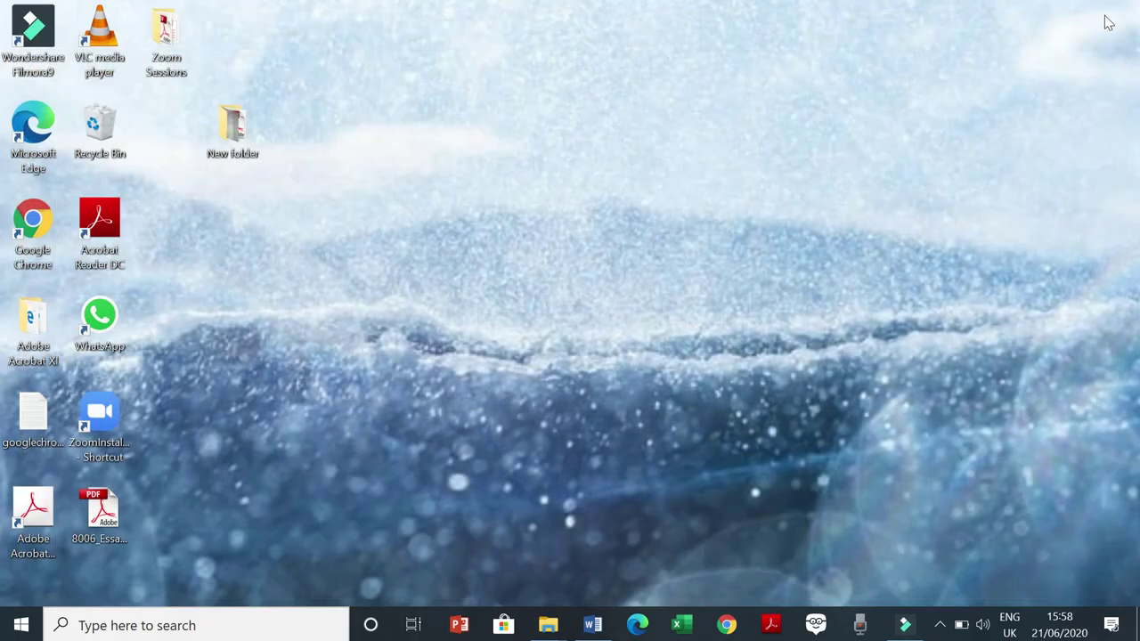
Open the combined quiz PDF from the Desktop's New folder, review its first page at 66.7% zoom, and close it.
double_click(223, 132)
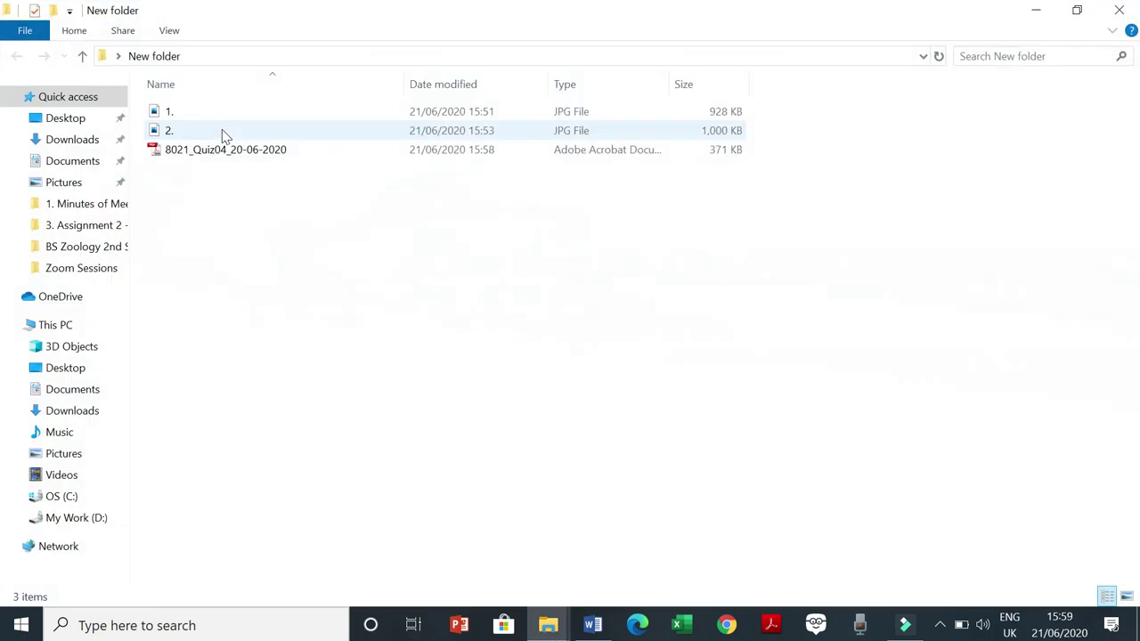
double_click(181, 153)
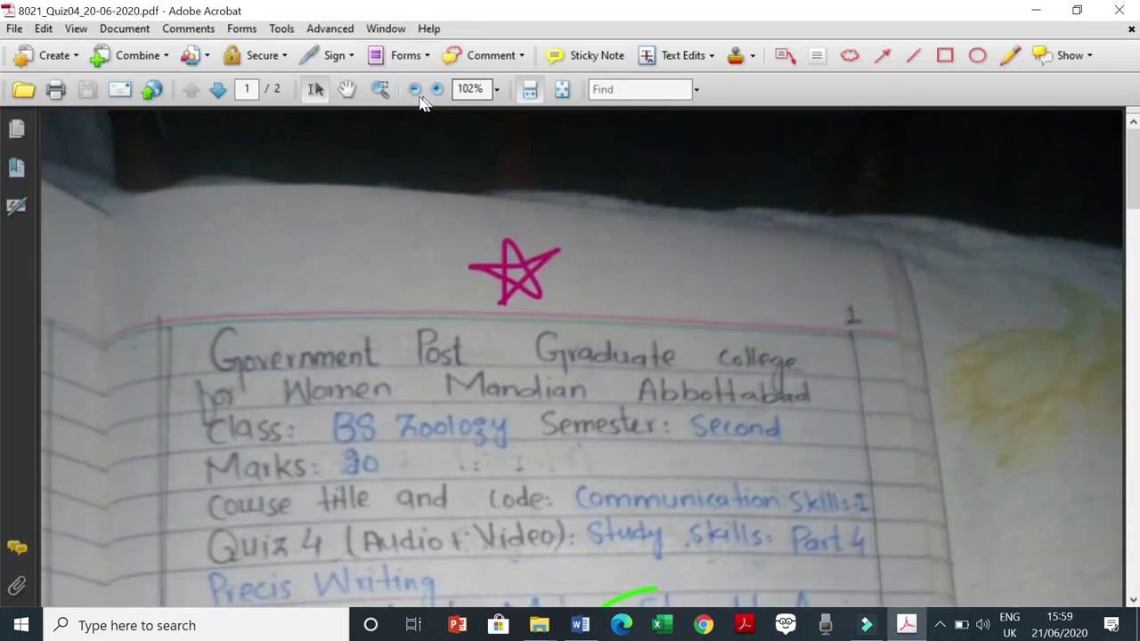
left_click(414, 90)
left_click(414, 89)
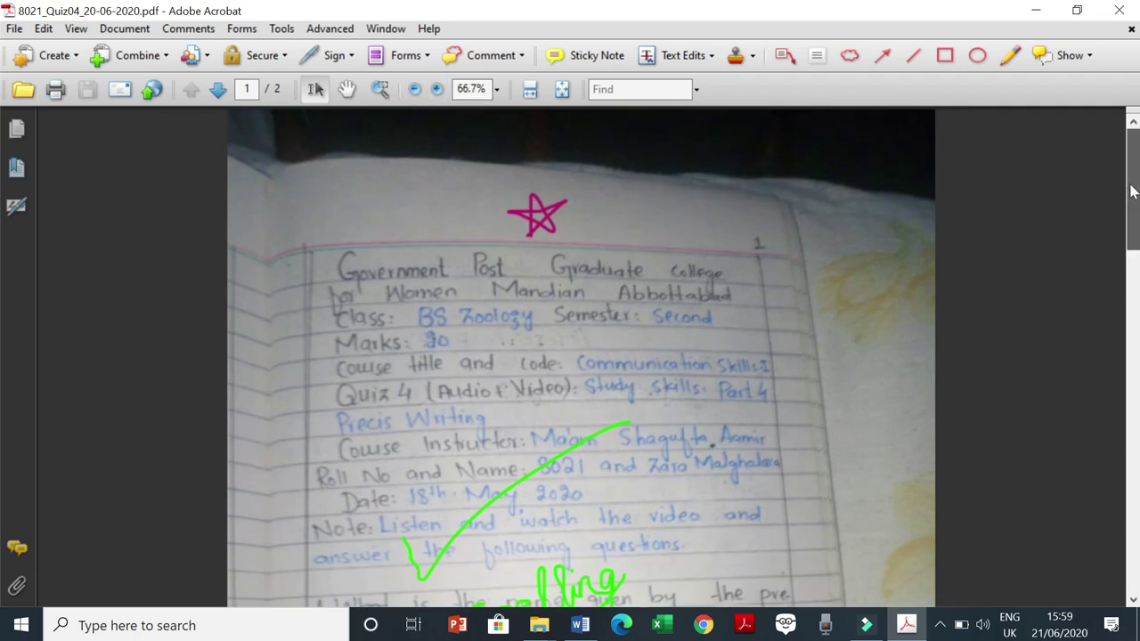
left_click_drag(1131, 192, 3, 204)
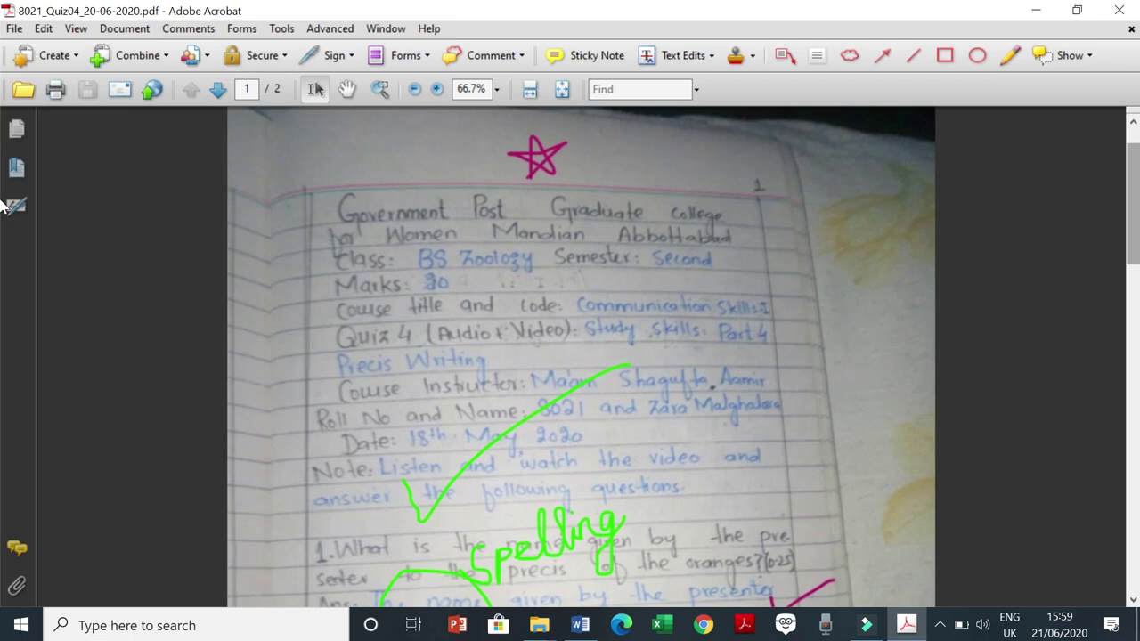
left_click(1119, 11)
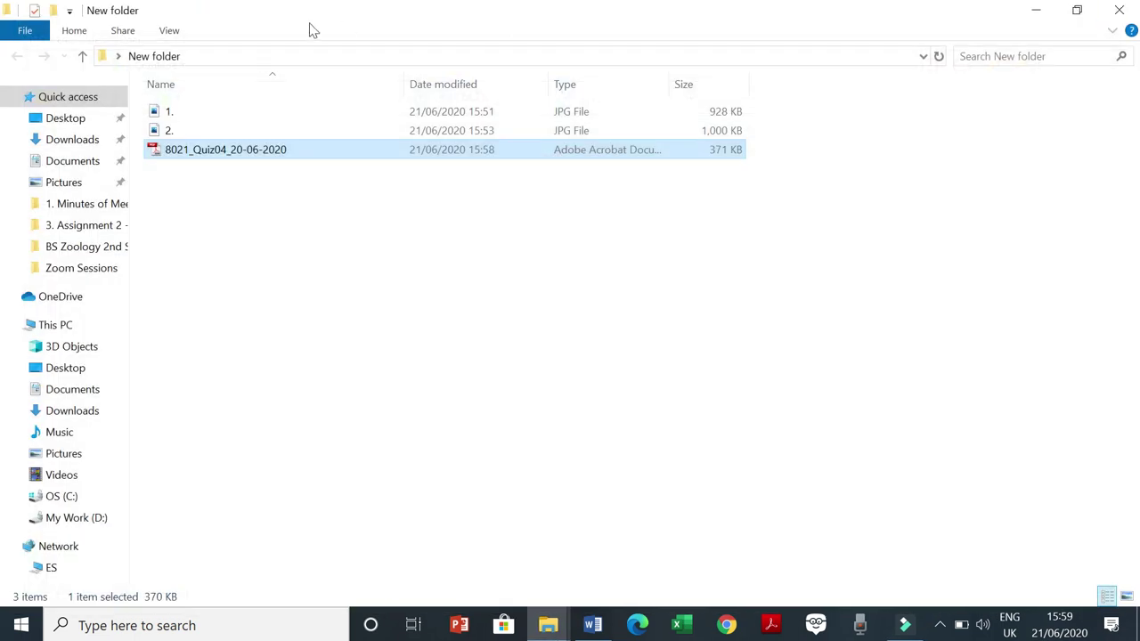
Close the folder window and delete New folder from the Desktop.
left_click(1121, 11)
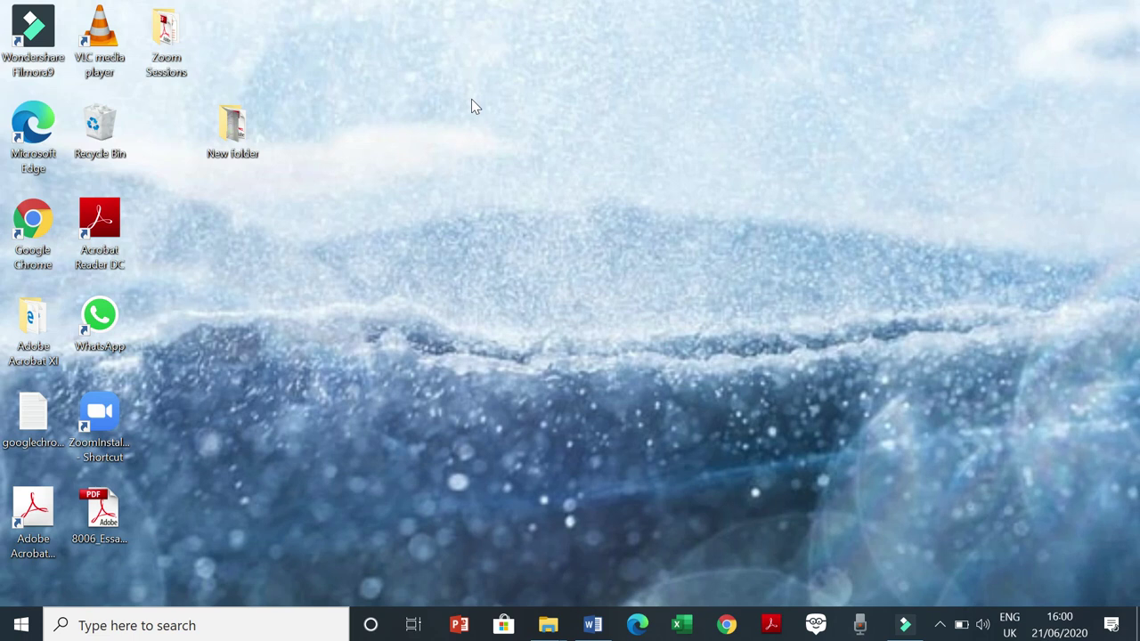
right_click(250, 129)
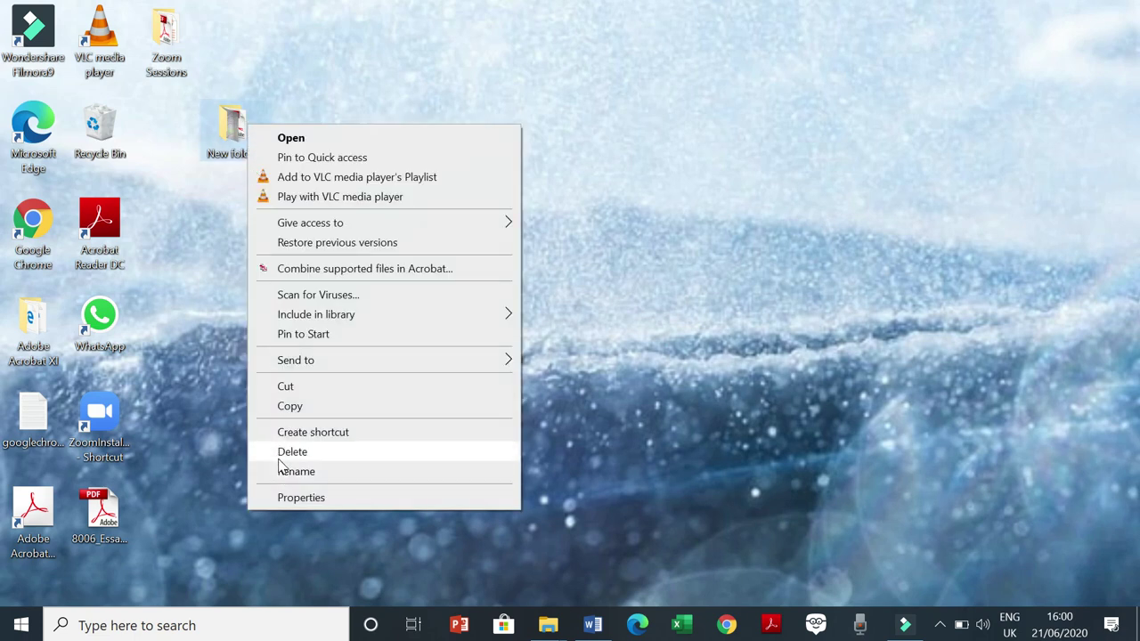
left_click(279, 454)
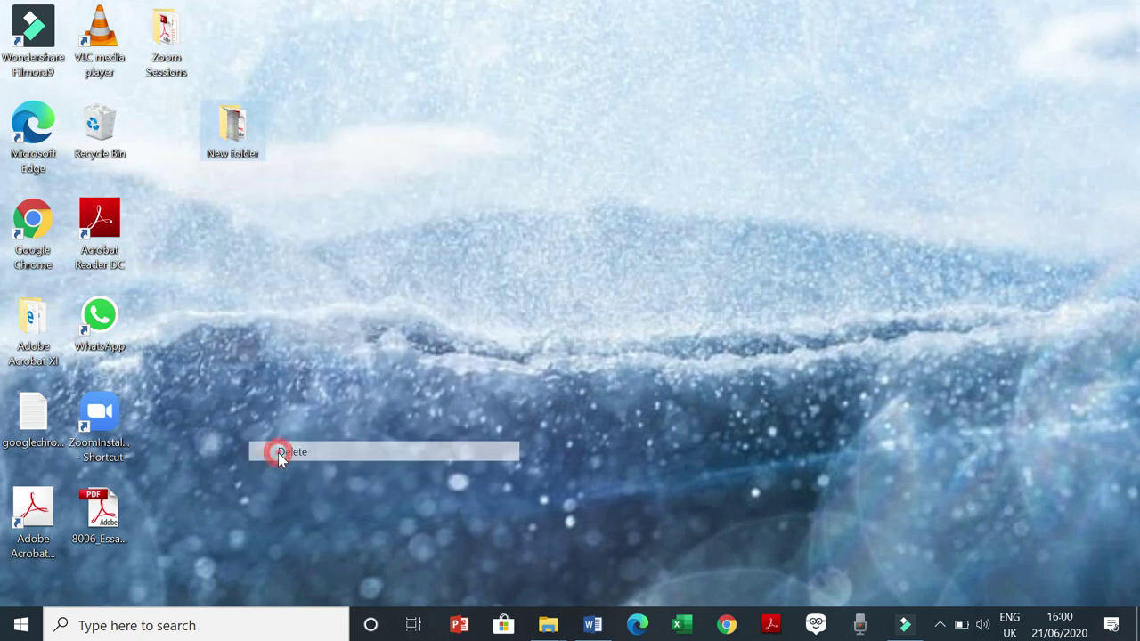